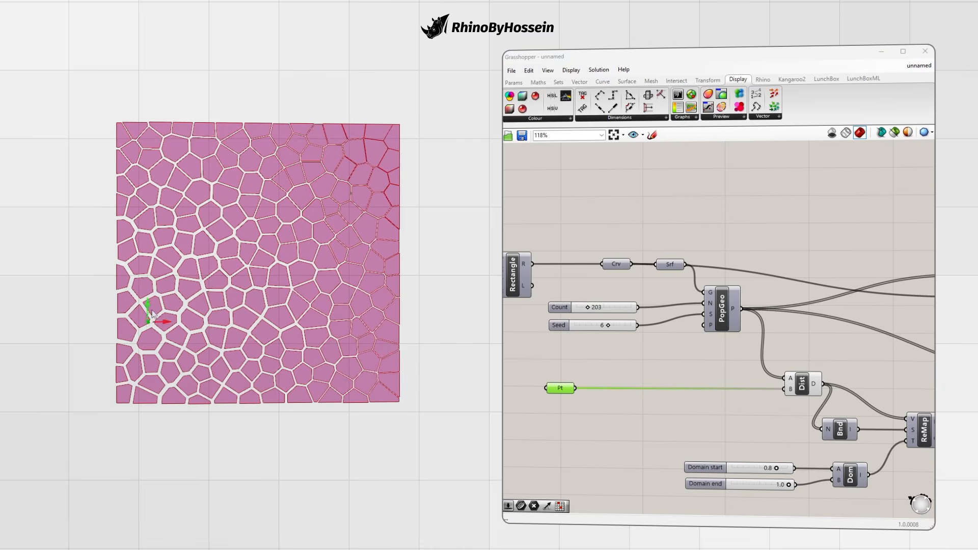
Step: Move the attractor point from the Voronoi pattern's lower-left area toward the pattern's upper edge
mouse_move(776, 468)
mouse_down()
mouse_move(736, 469)
mouse_move(776, 478)
mouse_up()
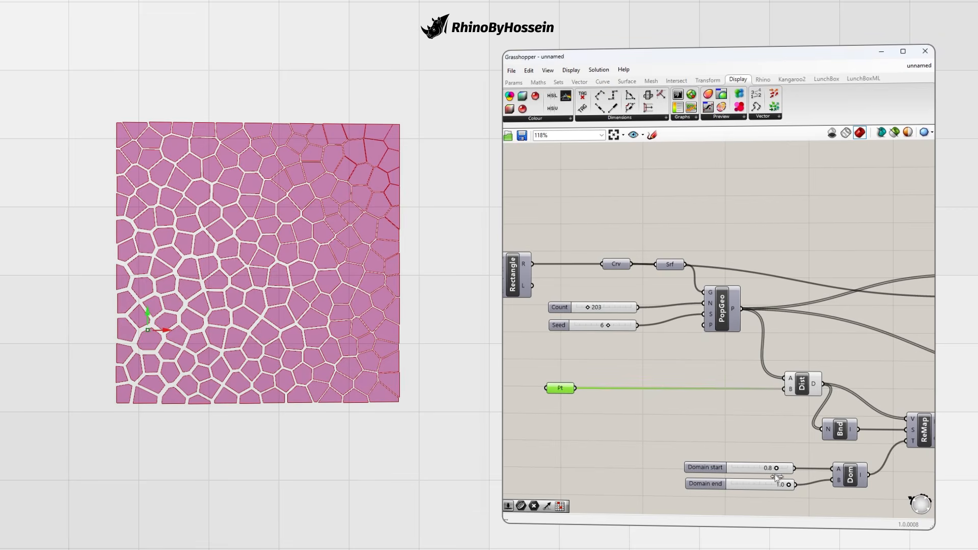
drag(150, 321, 324, 288)
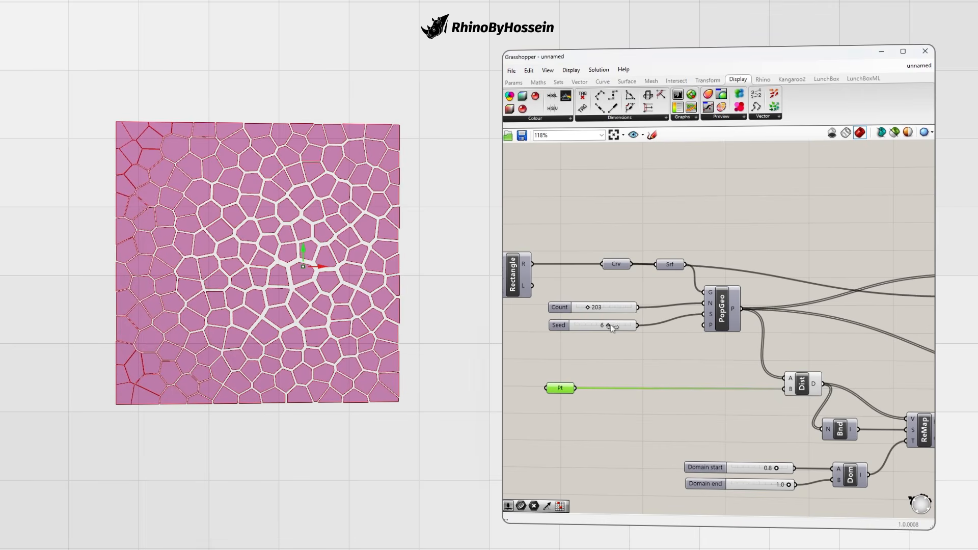
drag(628, 331, 592, 316)
drag(305, 252, 313, 145)
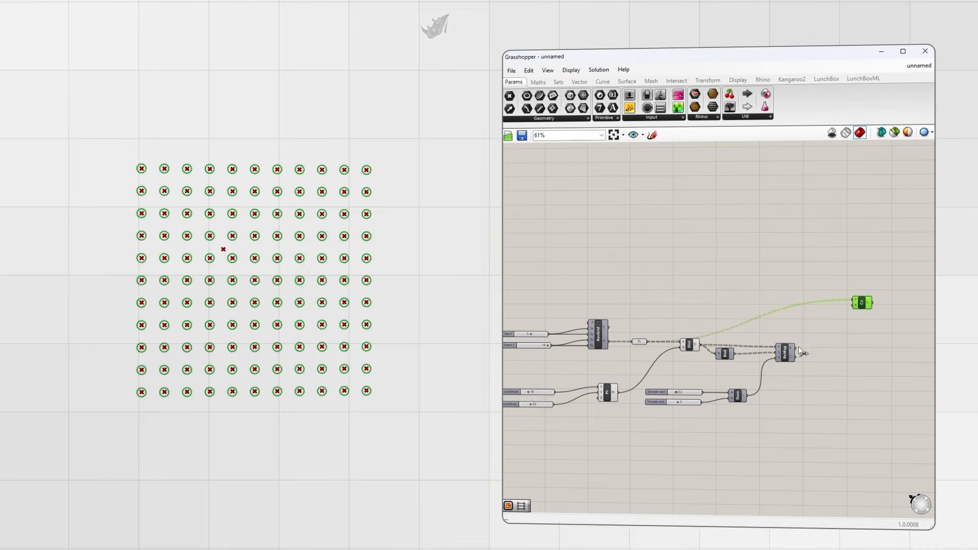
Step: Connect the Remap component's mapped output to the radius input of the circle component
drag(795, 349, 838, 320)
scroll(687, 407, up, 2)
mouse_move(671, 386)
mouse_down()
mouse_move(702, 387)
mouse_move(670, 400)
mouse_up()
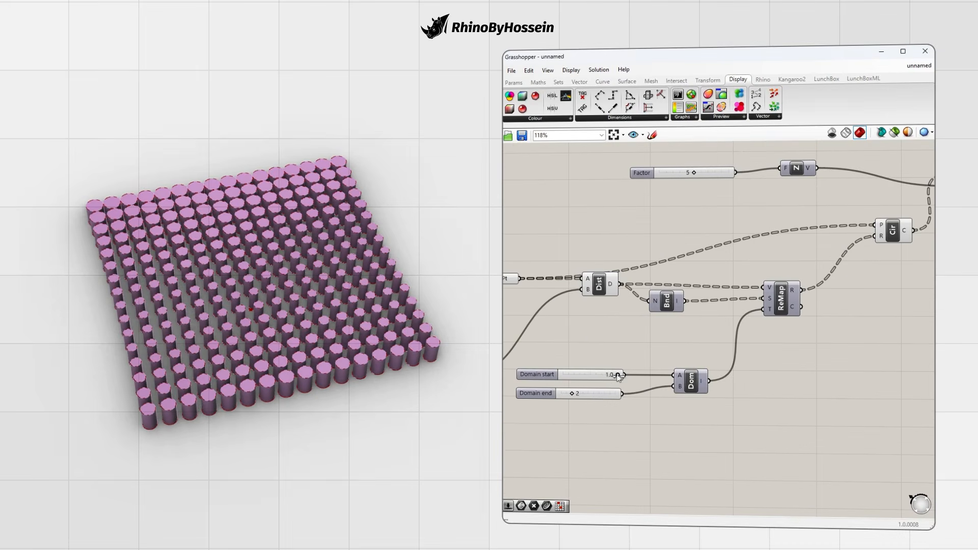
Step: Set the domain start to 0.3 and place the attractor point at X coordinate 44 and Y coordinate 8
drag(618, 376, 579, 375)
right_drag(355, 307, 360, 307)
scroll(644, 365, down, 2)
right_drag(645, 364, 840, 329)
scroll(585, 336, up, 2)
drag(589, 335, 580, 367)
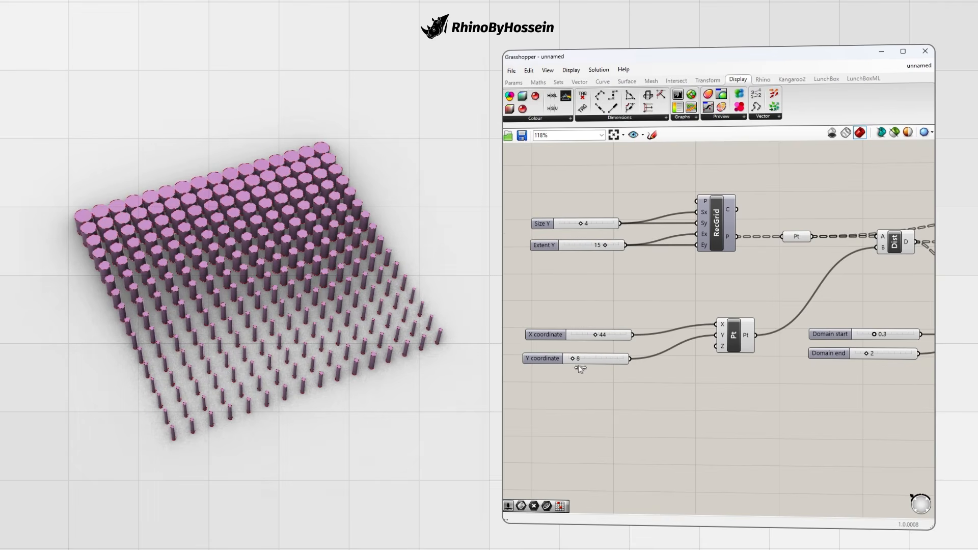
right_drag(319, 298, 426, 299)
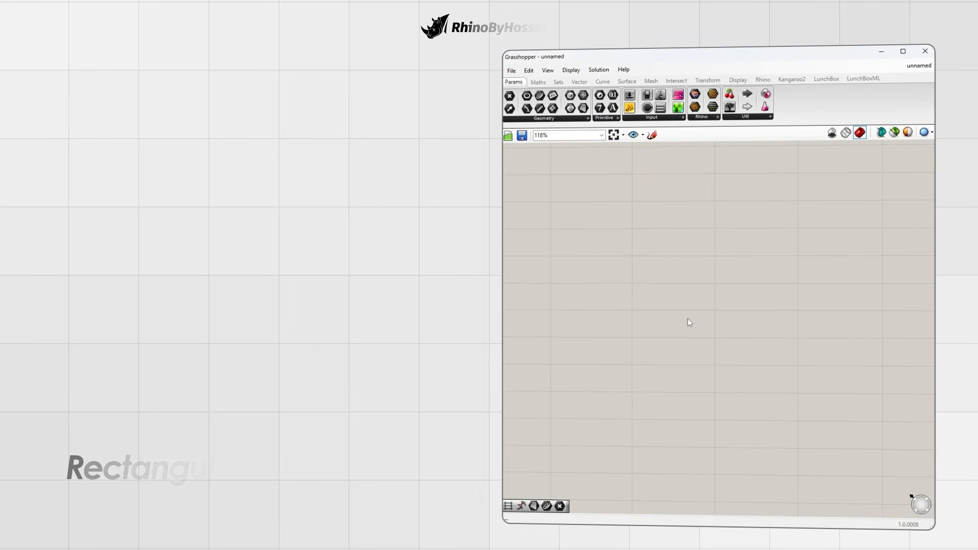
Step: Add a Rectangular grid component to the empty canvas
double_click(688, 318)
text(rec)
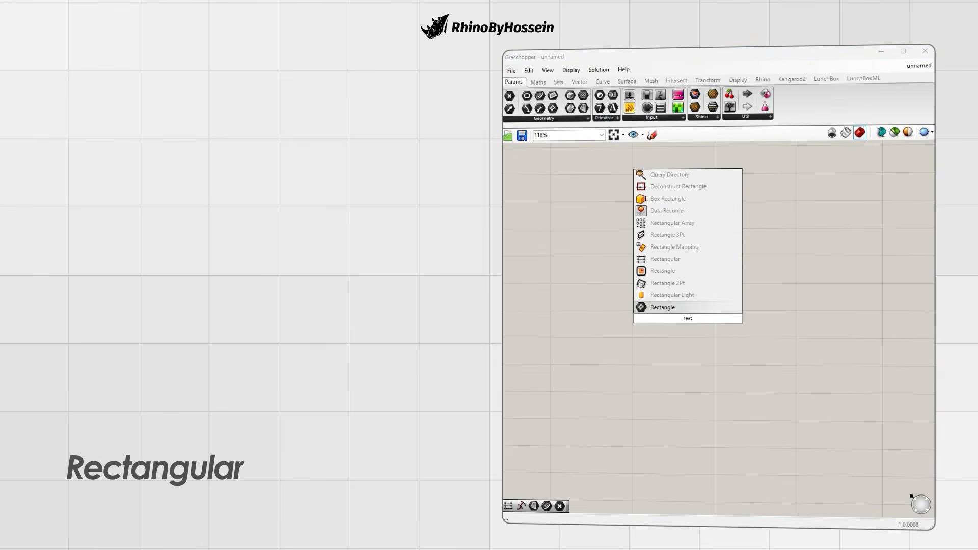
click(667, 260)
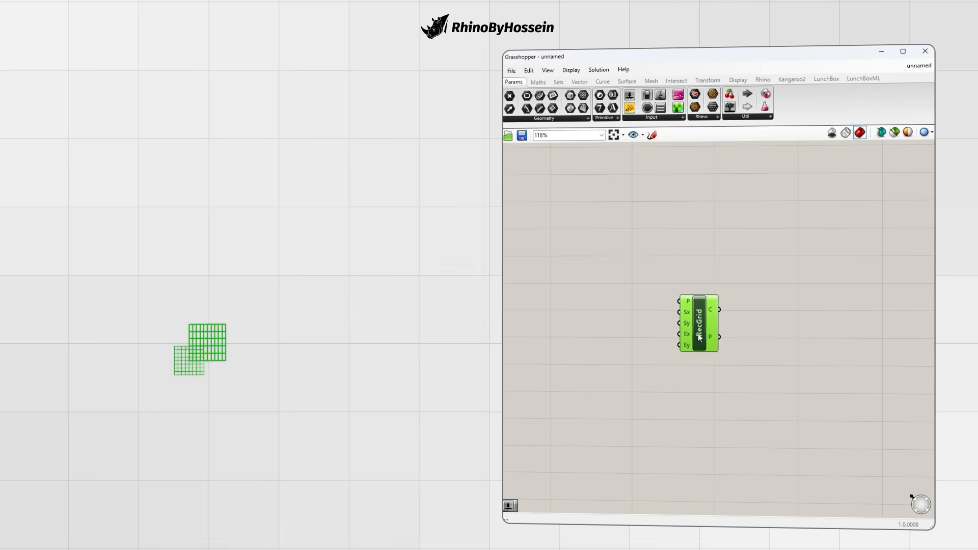
scroll(334, 306, up, 3)
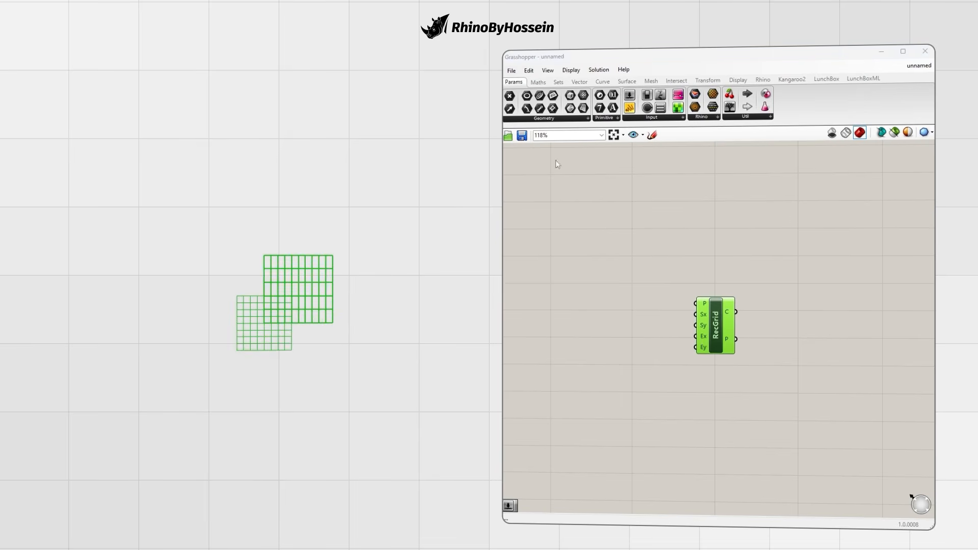
Step: Add a point parameter holding one point picked just above the grids and connect it to the rectangular grid's plane input
click(578, 257)
right_click(576, 258)
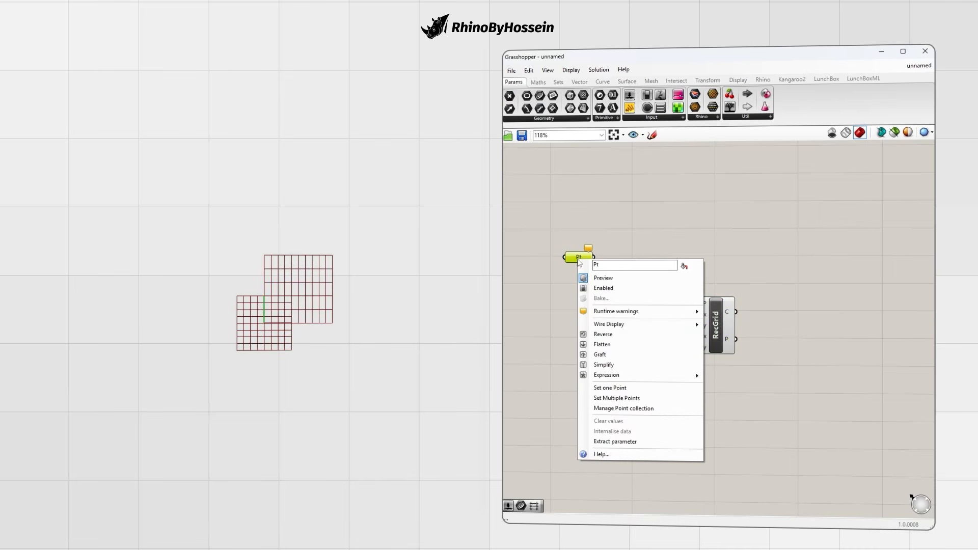
click(609, 387)
click(265, 242)
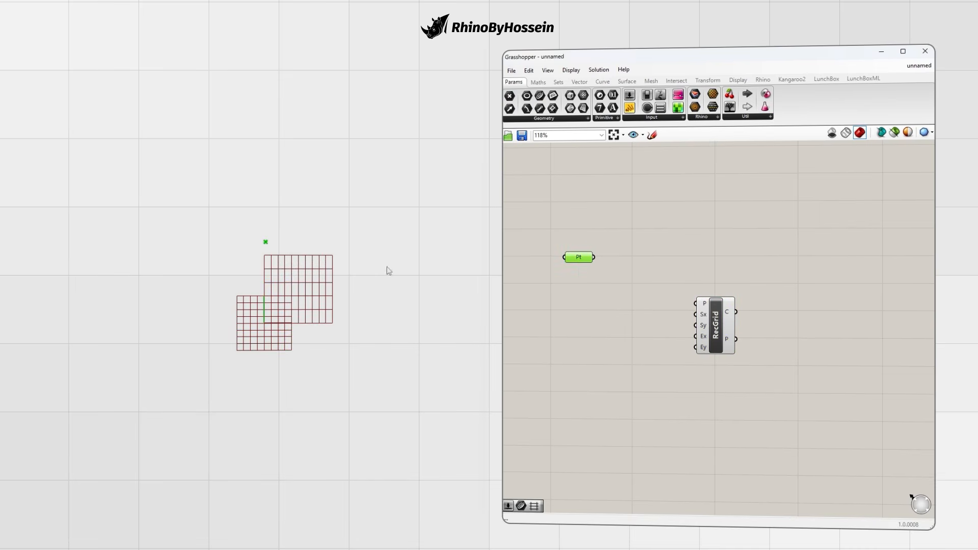
drag(594, 257, 786, 288)
Step: Add a number slider of 5 for the rectangular grid's Extent X input and set it to 6
double_click(585, 327)
text(5)
key(Return)
drag(628, 328, 773, 290)
drag(602, 328, 606, 328)
Step: Duplicate the Extent X slider for the grid's Extent Y input with a value of 4 and move the point parameter above the sliders
mouse_move(557, 327)
mouse_down()
mouse_move(553, 299)
mouse_move(549, 325)
mouse_up()
key(ctrl+c)
key(ctrl+v)
drag(632, 324, 772, 300)
drag(603, 326, 594, 326)
drag(583, 260, 568, 233)
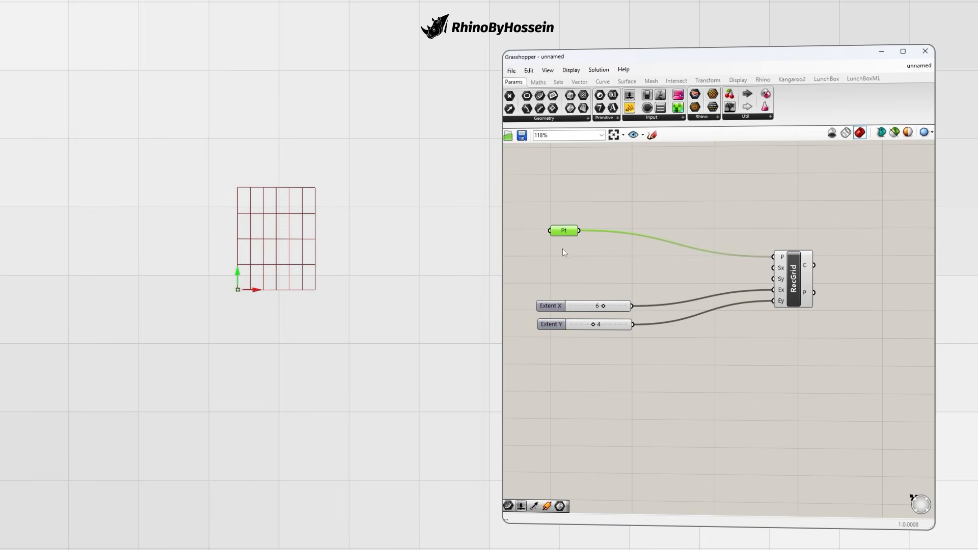
Step: Add a number slider of 3 for the rectangular grid's Size X input and set it to 2
double_click(560, 269)
text(3)
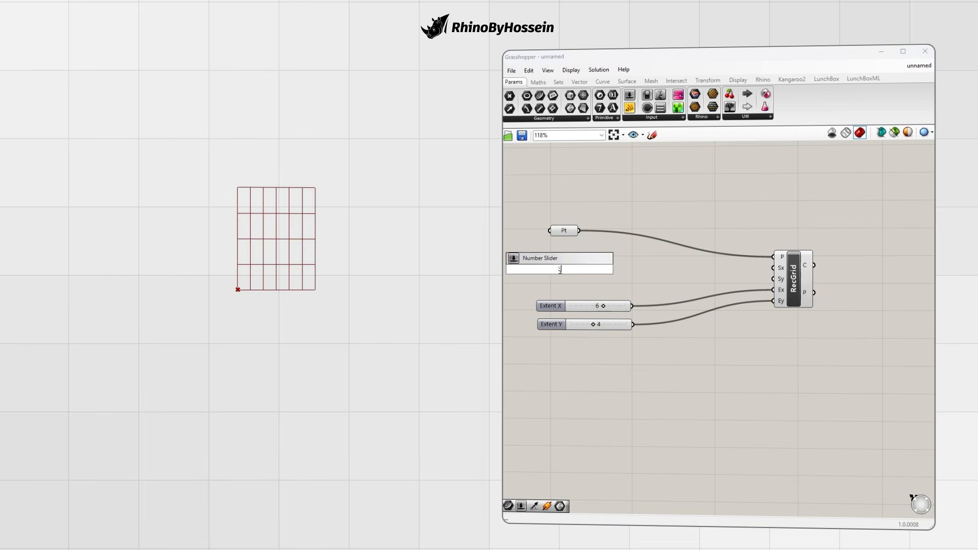
key(Return)
drag(604, 269, 774, 268)
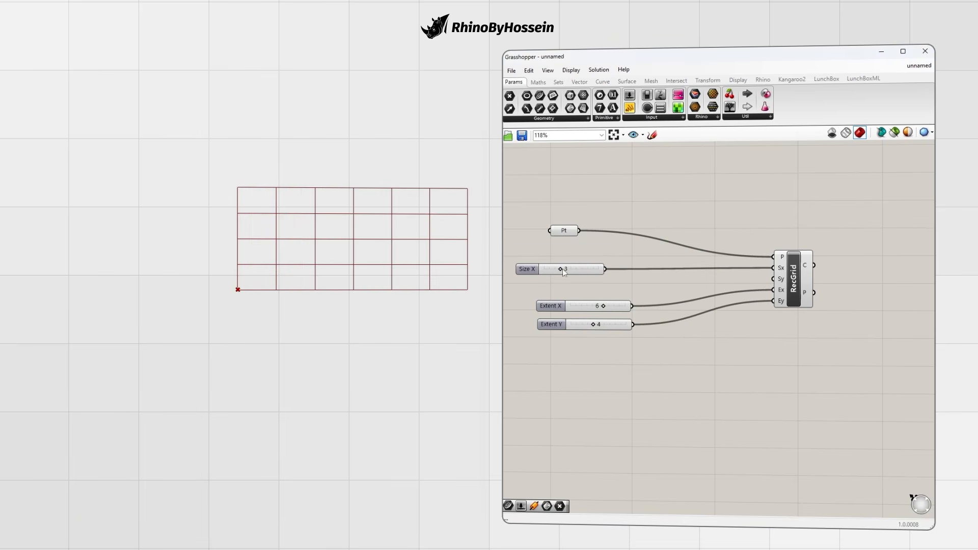
drag(563, 268, 555, 276)
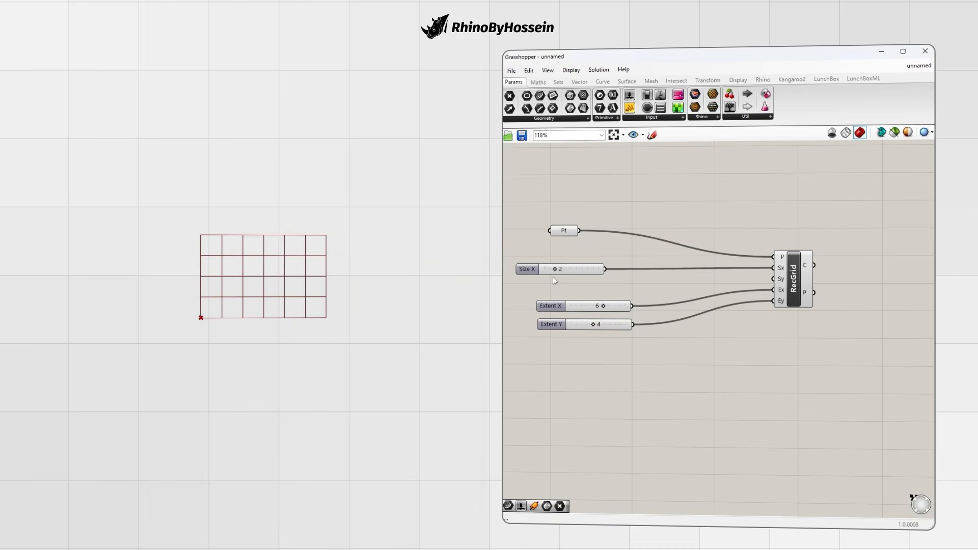
Step: Paste another slider with a value of 6 and connect it to the rectangular grid's Size Y input
key(ctrl+v)
drag(573, 316, 550, 288)
drag(621, 289, 774, 279)
scroll(408, 276, down, 2)
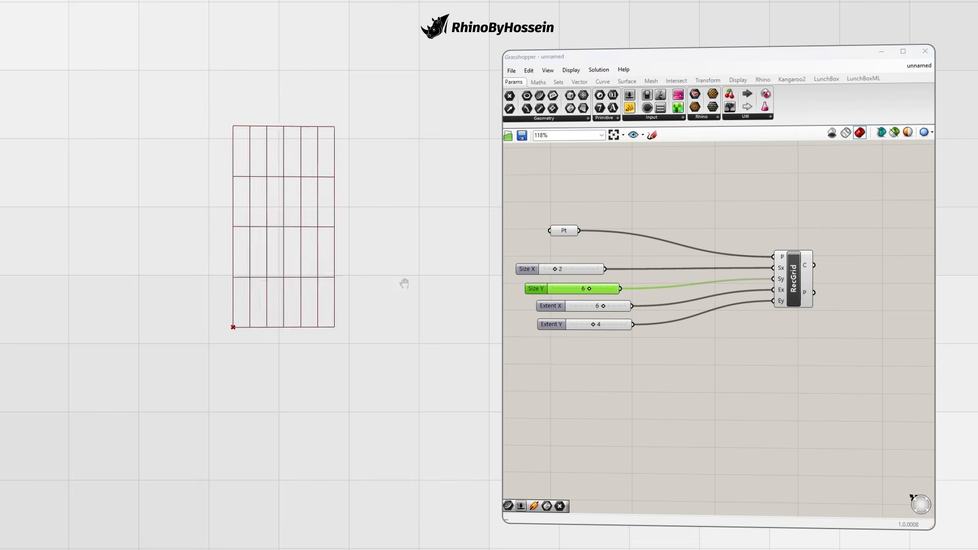
Step: Set the rectangular grid's Size X slider to 4
right_drag(408, 276, 399, 291)
drag(604, 308, 605, 308)
drag(554, 269, 566, 269)
right_drag(411, 256, 355, 283)
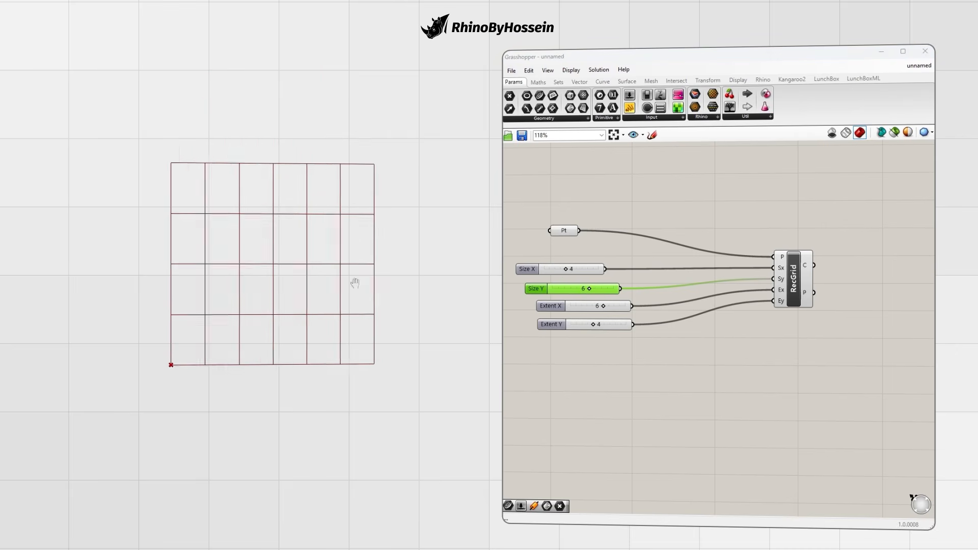
Step: Move the grid component closer to its inputs and align the point parameter and four sliders along their left edges
scroll(316, 277, down, 2)
right_drag(828, 279, 815, 294)
drag(822, 254, 705, 317)
right_drag(708, 300, 795, 288)
drag(699, 189, 641, 329)
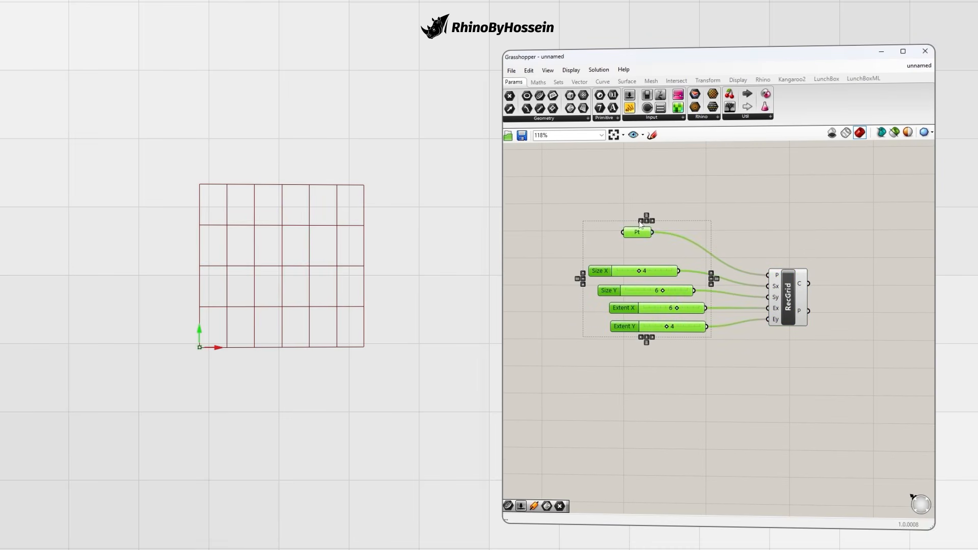
click(778, 215)
Step: Connect the rectangular grid's points output to a new point parameter and hide the grid component's preview
scroll(764, 231, down, 3)
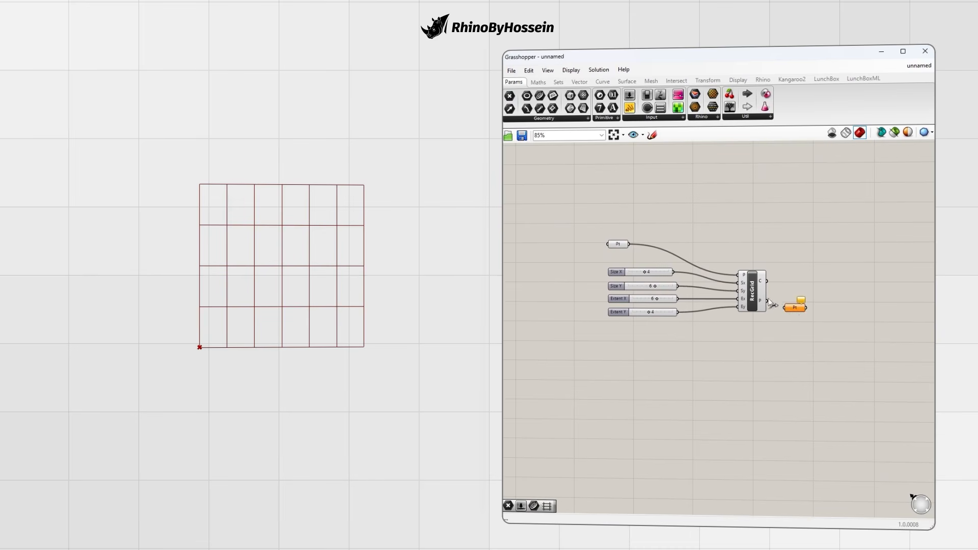
drag(768, 301, 819, 304)
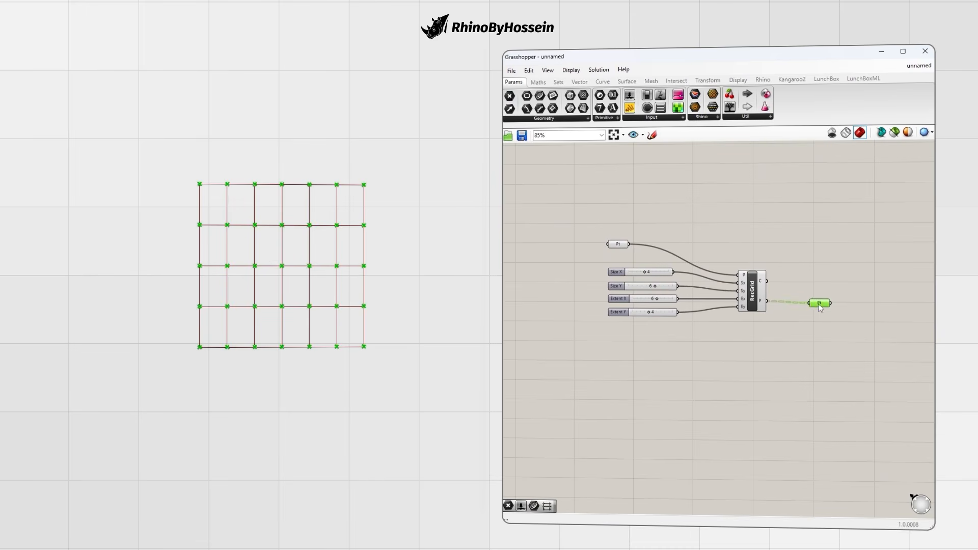
right_click(753, 295)
click(772, 313)
click(699, 248)
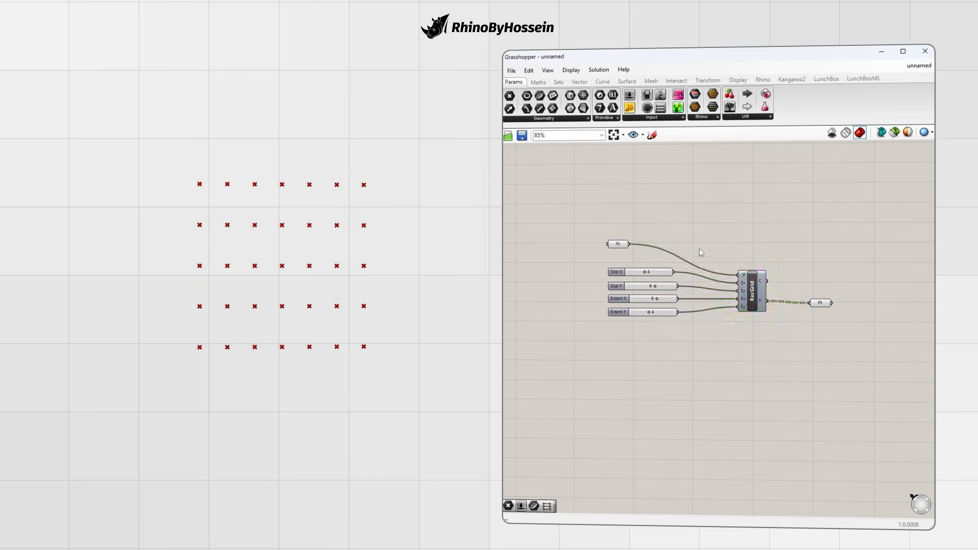
Step: Add a curve parameter above the output point parameter and connect it to the rectangular grid's cells output
right_drag(815, 308, 763, 311)
drag(774, 312, 781, 310)
click(640, 151)
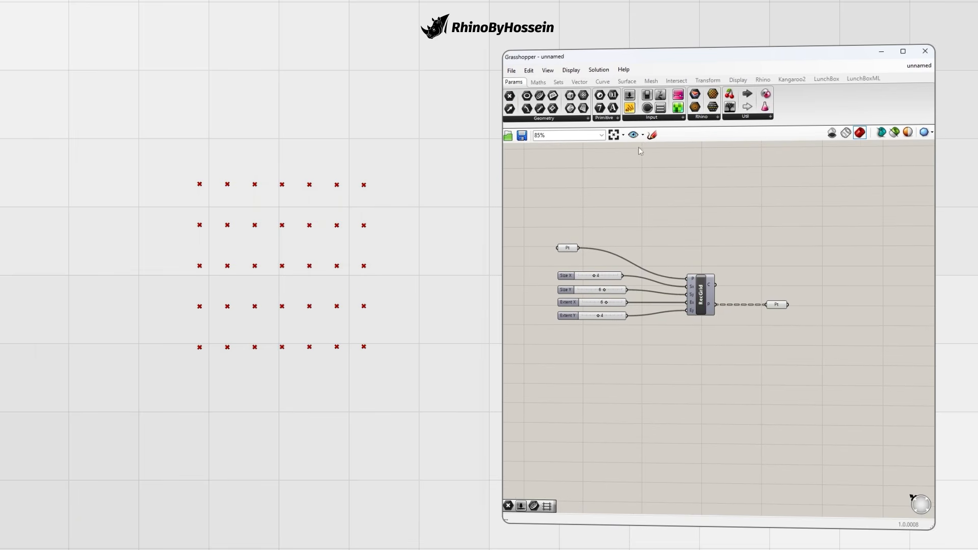
click(765, 286)
drag(716, 285, 755, 286)
drag(765, 287, 774, 288)
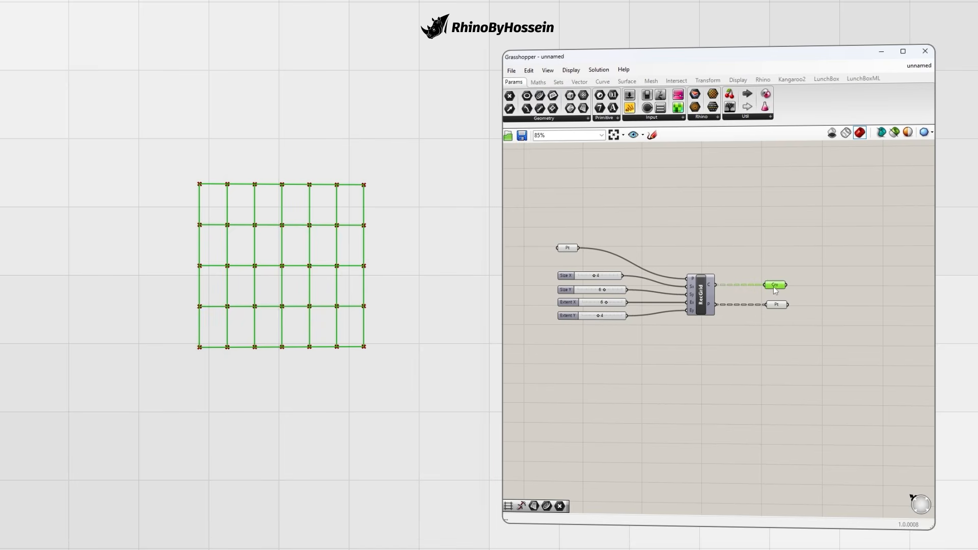
Step: Select the output point parameter to examine the grid points against the cell curves in the viewport
click(777, 311)
right_drag(310, 252, 304, 253)
click(777, 305)
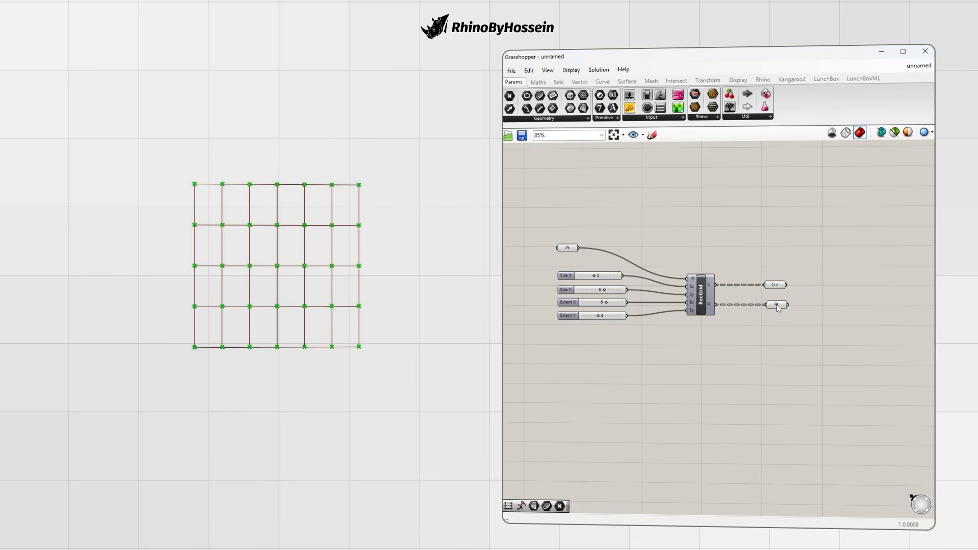
scroll(271, 232, up, 3)
click(725, 331)
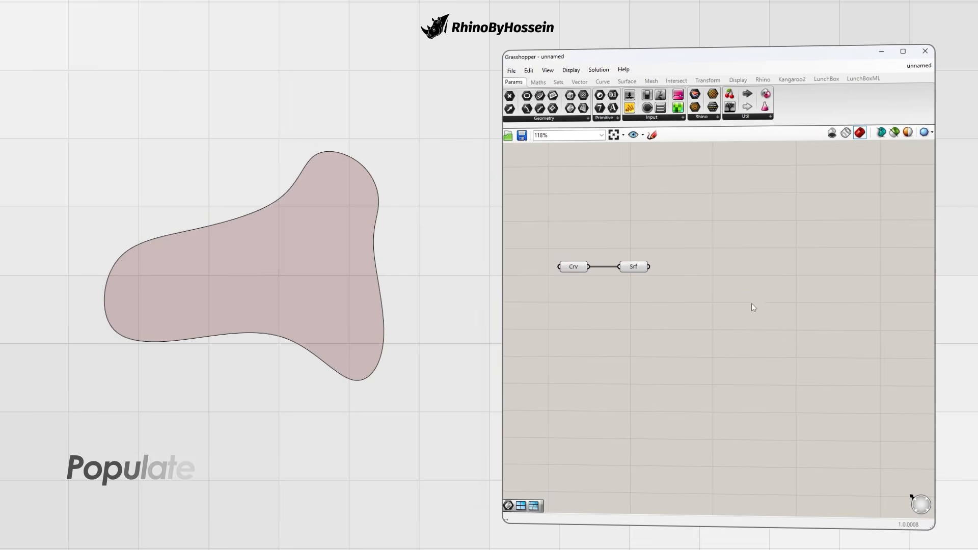
Step: Add a Populate Geometry component beside the surface parameter and connect the surface to its geometry input
double_click(770, 319)
text(pop)
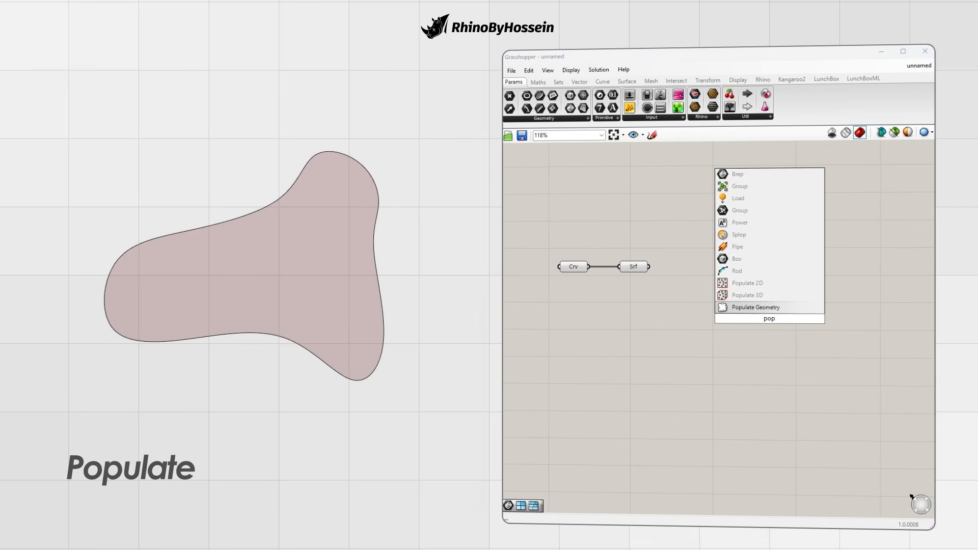
key(Return)
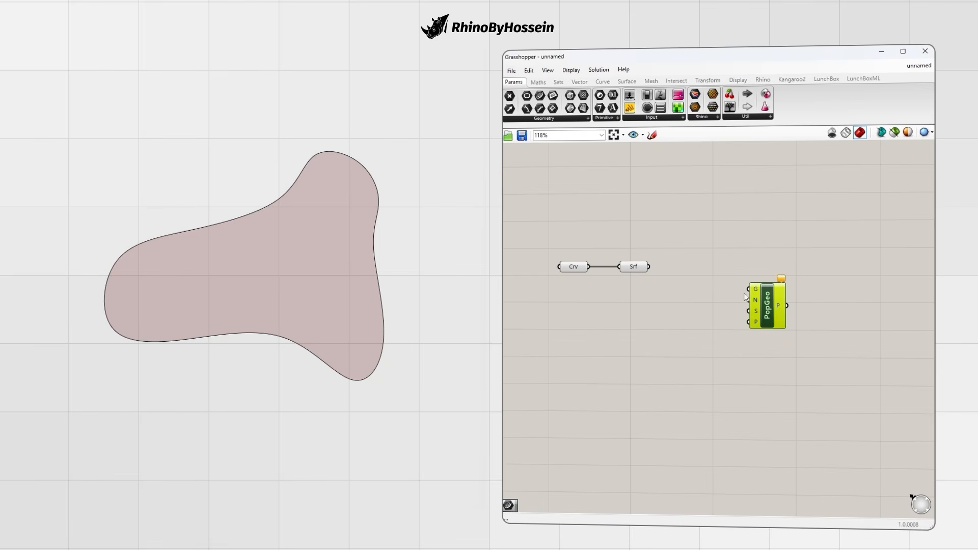
drag(650, 270, 748, 289)
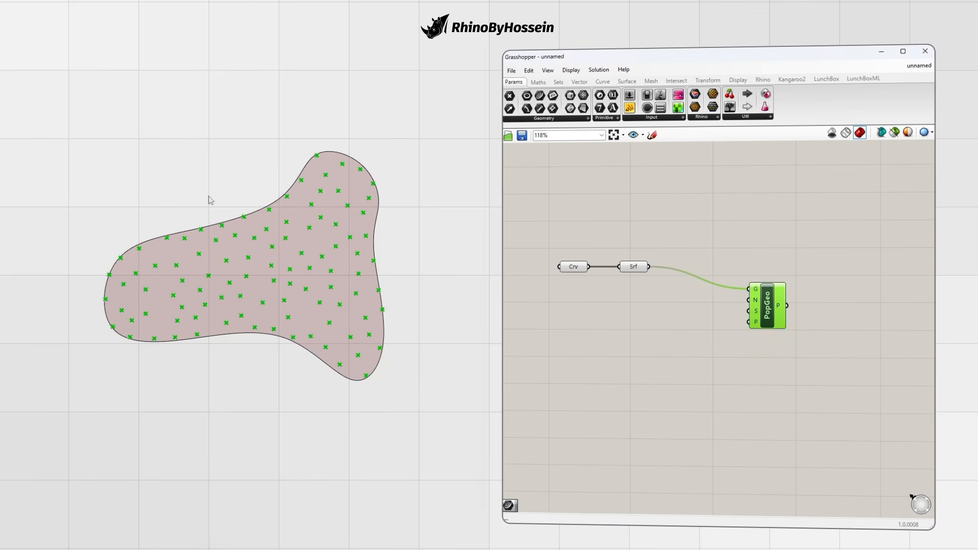
right_drag(257, 220, 247, 223)
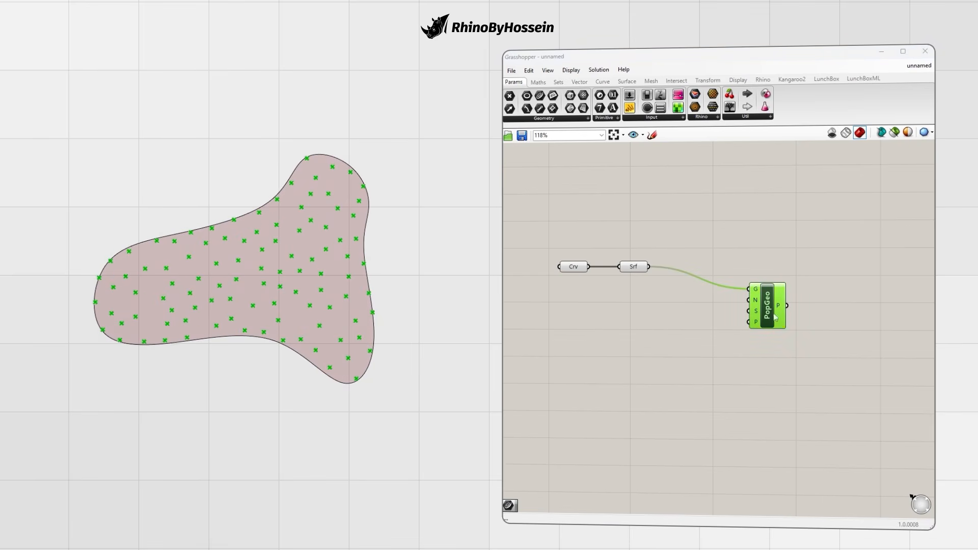
drag(778, 315, 794, 293)
Step: Add a number slider of 150 for the Populate Geometry count input, set it to 108, and place it below the curve parameter
double_click(699, 313)
text(150)
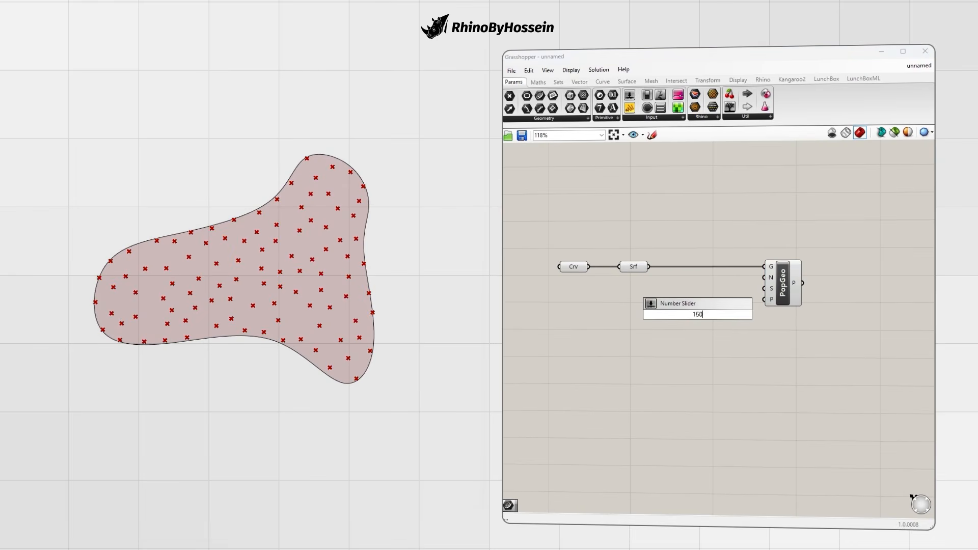
key(Return)
drag(744, 315, 764, 278)
drag(662, 316, 565, 290)
Step: Add a number slider of 10 for the Populate Geometry seed input, set it to 5, and place it under the count slider
double_click(579, 314)
text(10)
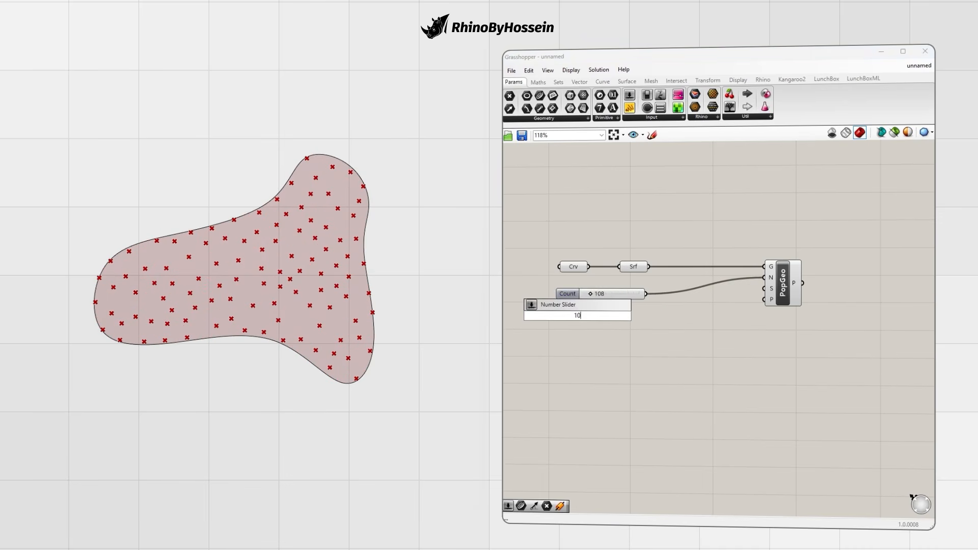
key(Return)
drag(622, 316, 759, 296)
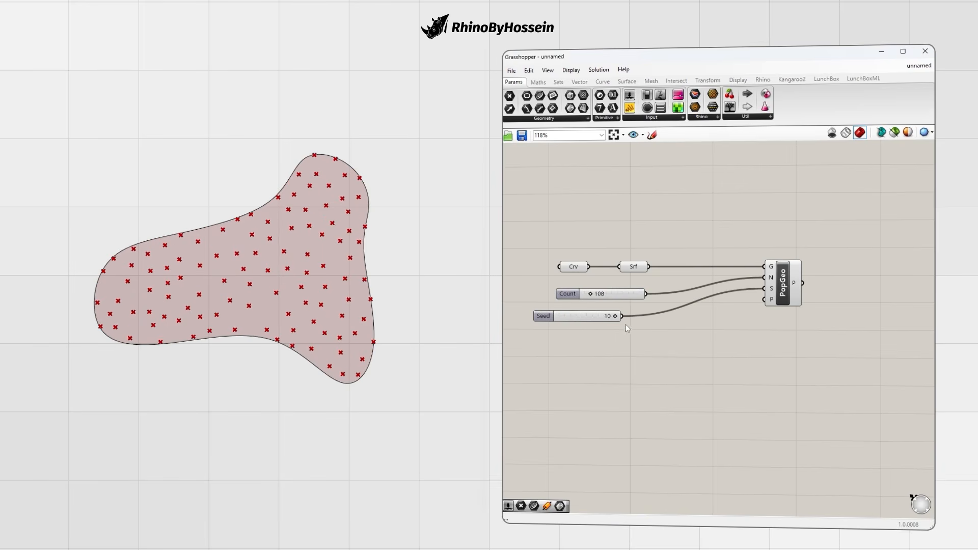
drag(615, 318, 563, 315)
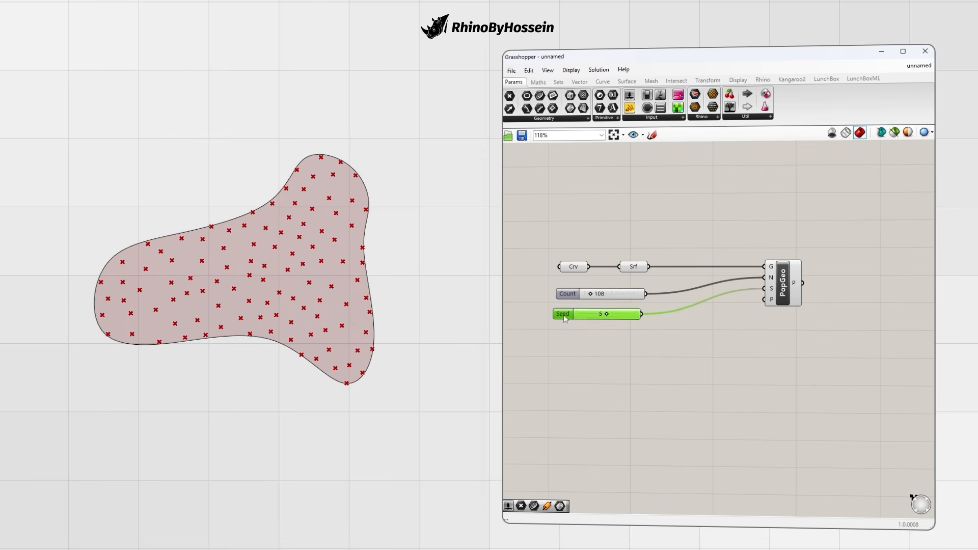
Step: Add a point parameter and connect the Populate Geometry component's population output to it
click(564, 172)
click(509, 96)
click(843, 275)
drag(803, 283, 857, 285)
click(853, 262)
Step: Add a Populate 2D component, connect the rectangle's curve parameter to its region input, and place it beside that parameter
right_drag(750, 295, 747, 308)
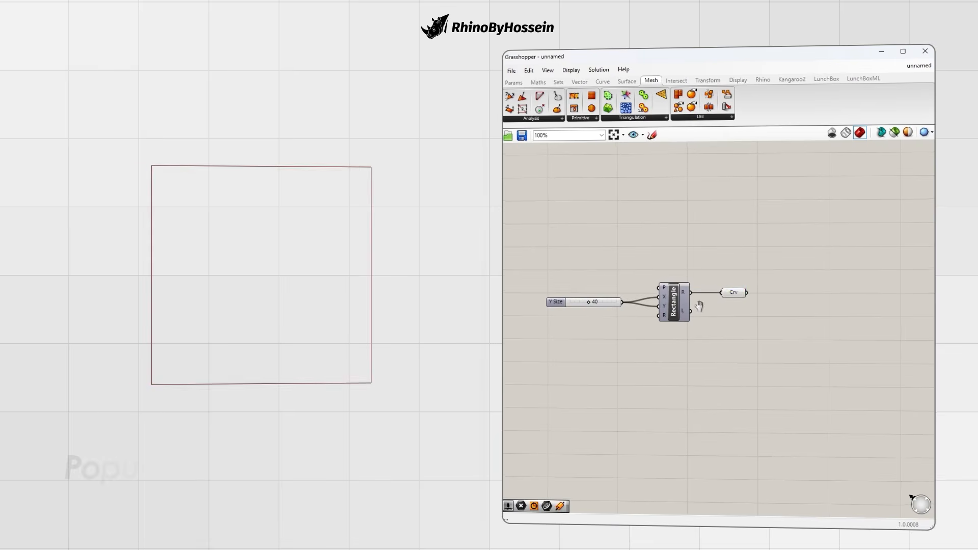
click(734, 289)
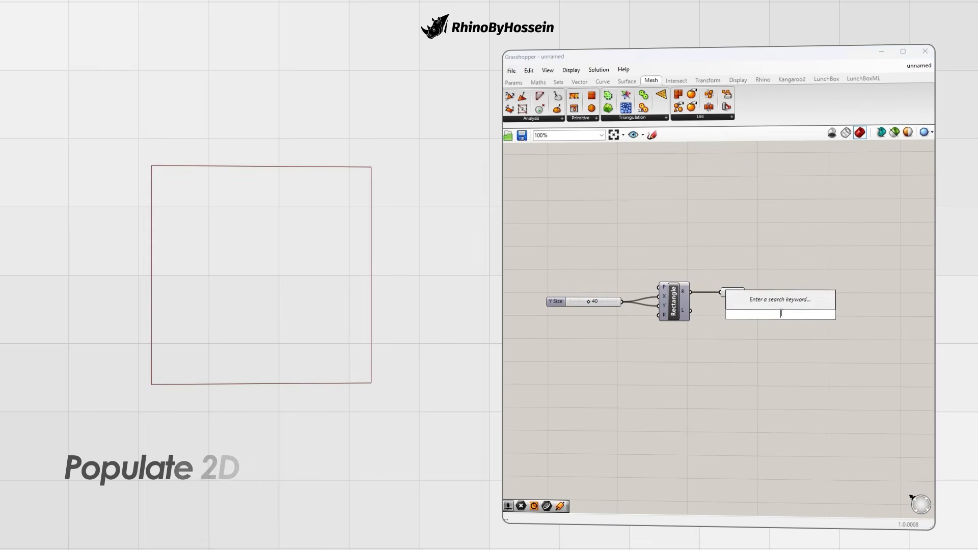
double_click(780, 312)
text(popu)
click(779, 280)
drag(785, 316, 746, 292)
right_drag(308, 261, 306, 260)
click(278, 258)
drag(838, 273, 845, 280)
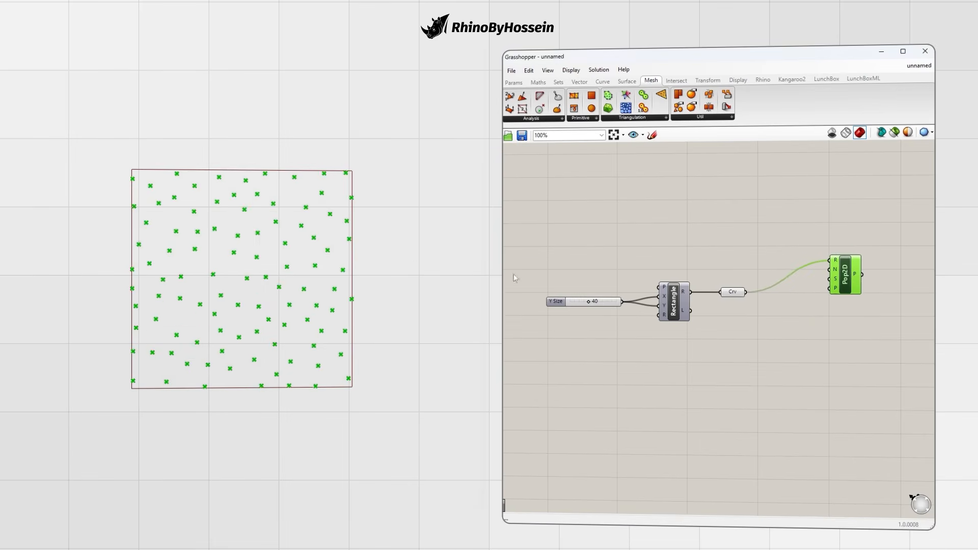
Step: Add a number slider of 50, connect it to the Populate 2D count input, and place it above the Rectangle component
right_drag(301, 262, 304, 265)
click(757, 304)
double_click(757, 303)
text(50)
key(Return)
drag(813, 323, 830, 275)
drag(745, 323, 700, 248)
drag(849, 291, 852, 294)
Step: Add a Populate Geometry component below Populate 2D and connect the rectangle's curve parameter to its geometry input
double_click(748, 372)
text(pop)
key(Return)
drag(747, 371, 849, 355)
drag(746, 292, 835, 340)
Step: Hide the preview of the Populate 2D component
right_click(849, 289)
click(851, 309)
click(770, 354)
Step: Duplicate the slider of 50 below the rectangle and connect the copy to the Populate Geometry count input
click(707, 249)
alt+drag(707, 249, 702, 366)
drag(761, 367, 835, 350)
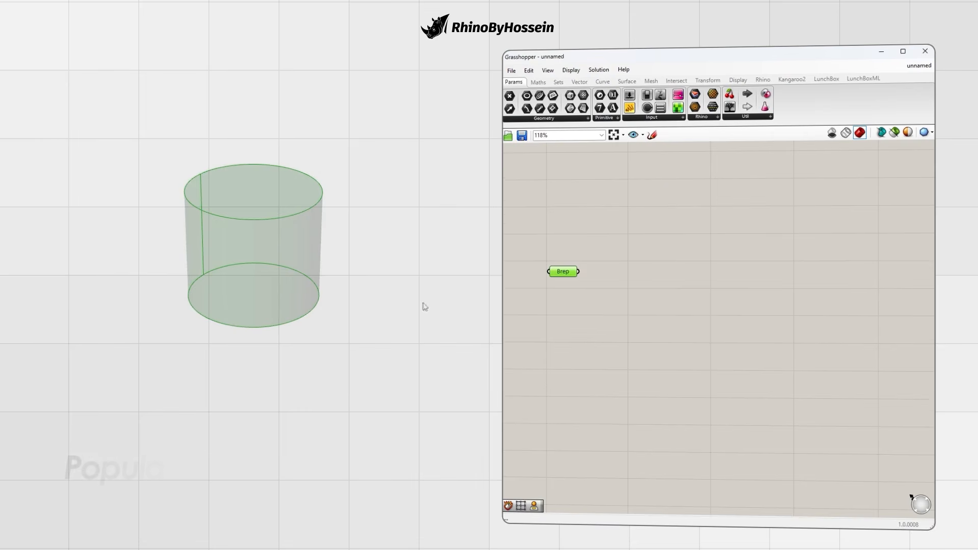
Step: Add a Populate Geometry component beside the cylinder's Brep parameter and connect the Brep to its geometry input
double_click(685, 305)
text(pop)
key(Return)
drag(574, 279, 722, 300)
right_drag(327, 305, 364, 279)
drag(716, 309, 723, 306)
Step: Add a number slider of 150 for the Populate Geometry count input and place it below the Brep parameter
double_click(627, 327)
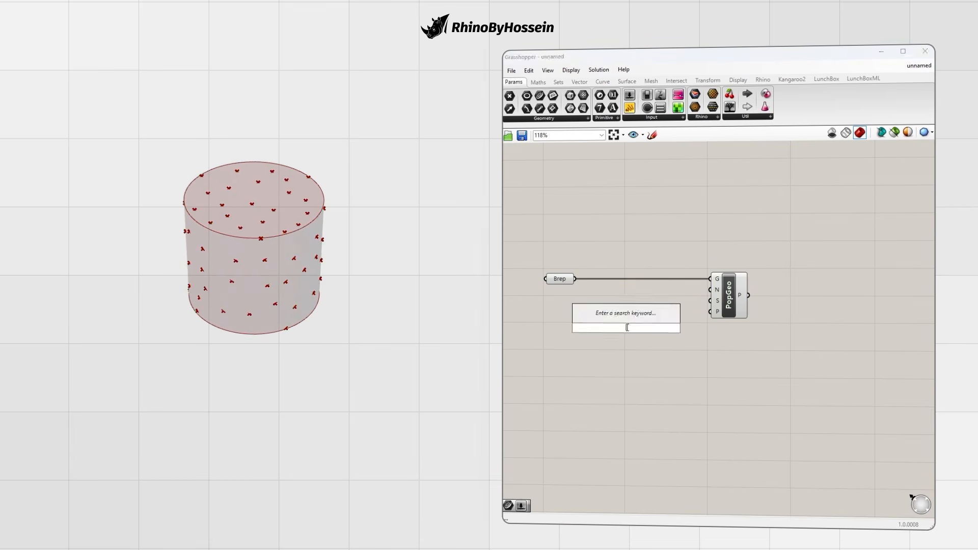
text(150)
key(Return)
drag(672, 327, 710, 290)
drag(594, 329, 558, 328)
mouse_move(730, 304)
mouse_down()
mouse_move(754, 303)
mouse_move(739, 303)
mouse_up()
Step: Add a Sphere component and connect the Populate Geometry population output to its base input
right_drag(328, 300, 293, 298)
double_click(808, 306)
text(scph)
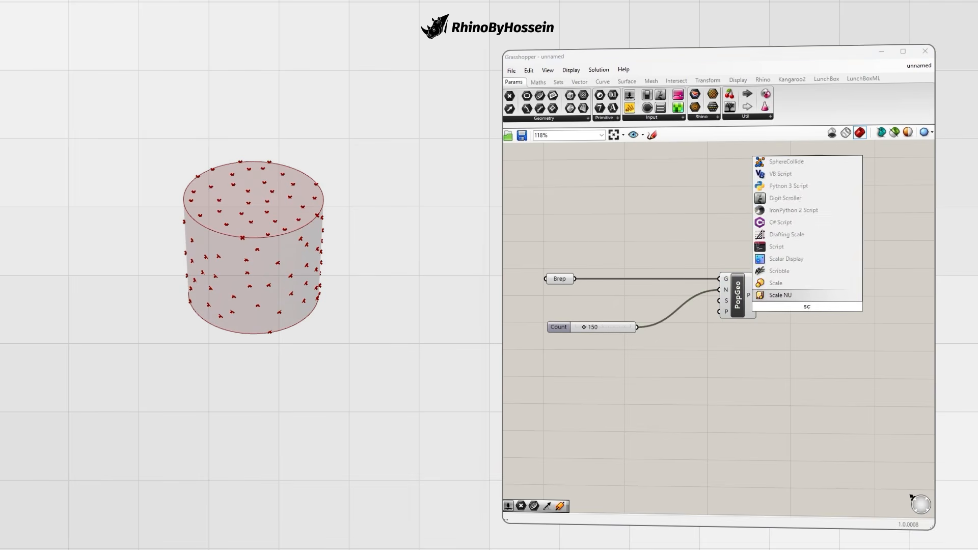
key(BackSpace)
key(BackSpace)
key(BackSpace)
key(BackSpace)
text(sp)
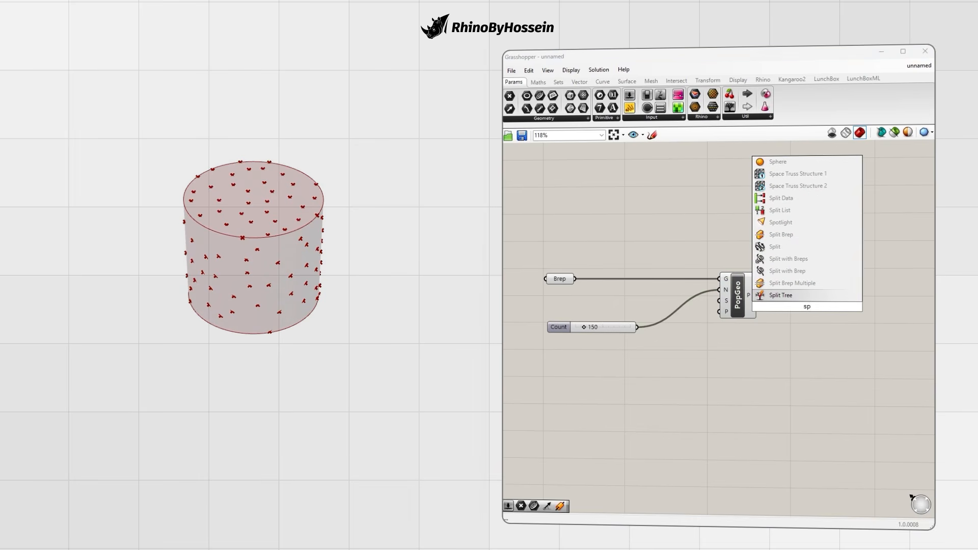
click(778, 162)
drag(756, 296, 843, 313)
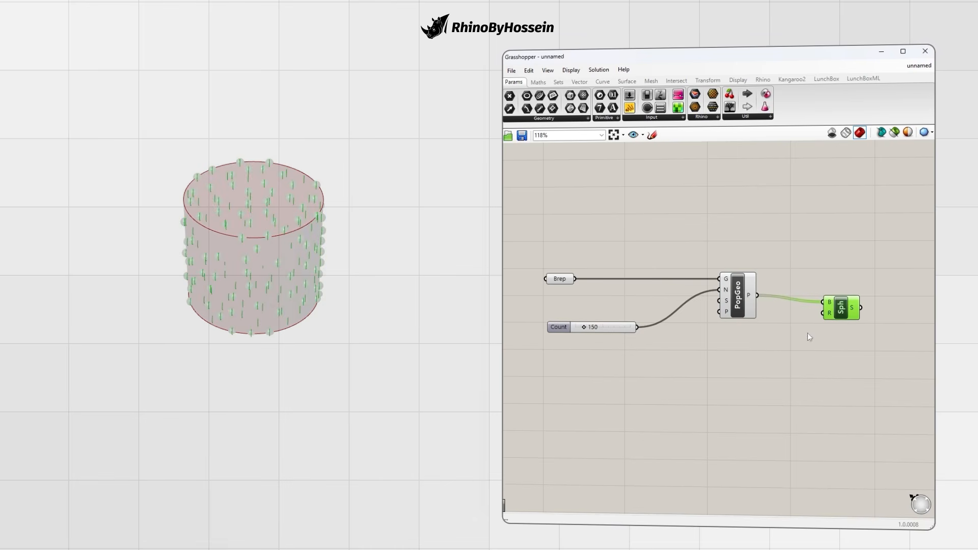
Step: Hide the preview of the cylinder's Brep parameter
click(555, 279)
right_click(555, 280)
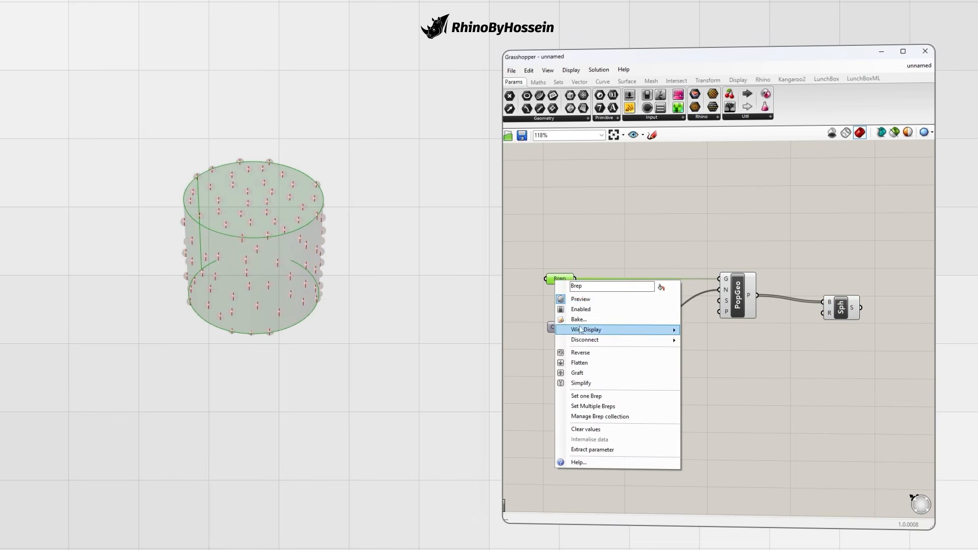
click(576, 300)
right_drag(295, 270, 313, 276)
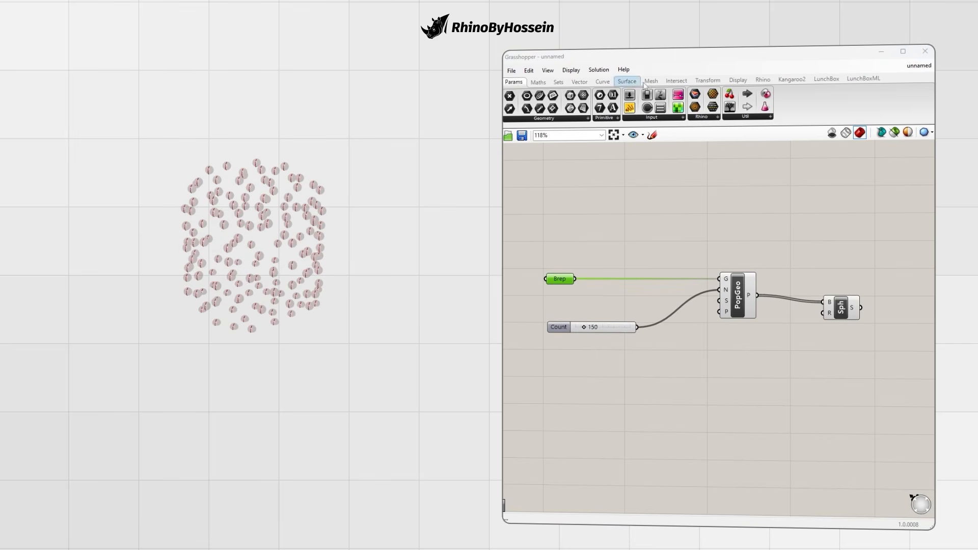
Step: Add a Custom Preview component, connect the sphere output to its geometry input, and adjust the population count slider
click(738, 80)
drag(873, 245, 892, 248)
drag(861, 307, 878, 239)
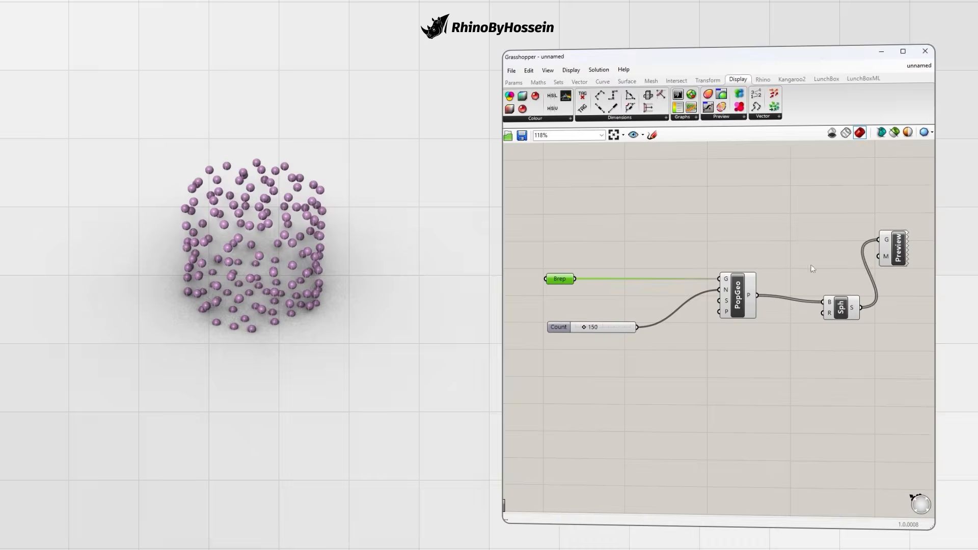
drag(584, 327, 578, 331)
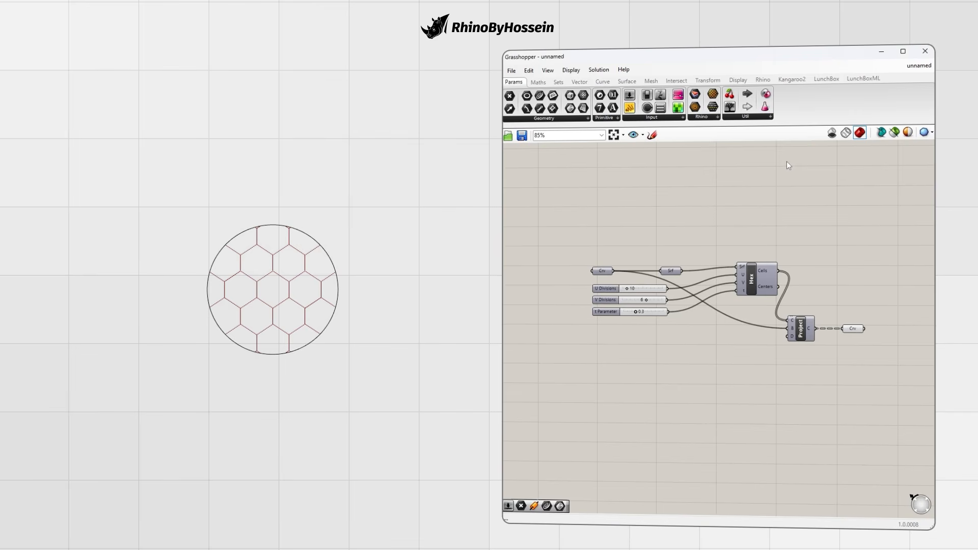
Step: Add a Discontinuity component, connect the final curve parameter to its curve input, and align it with that parameter
right_drag(322, 311, 320, 301)
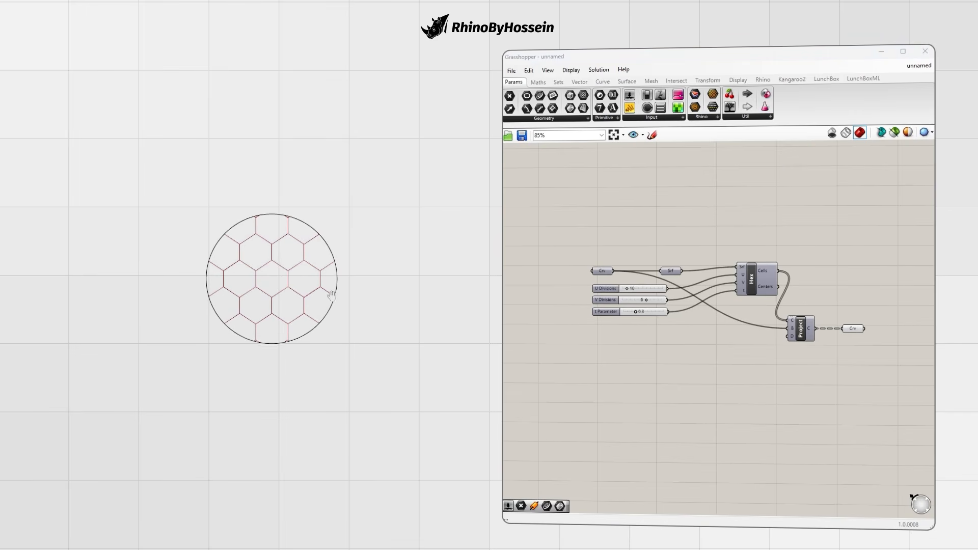
right_drag(826, 343, 774, 353)
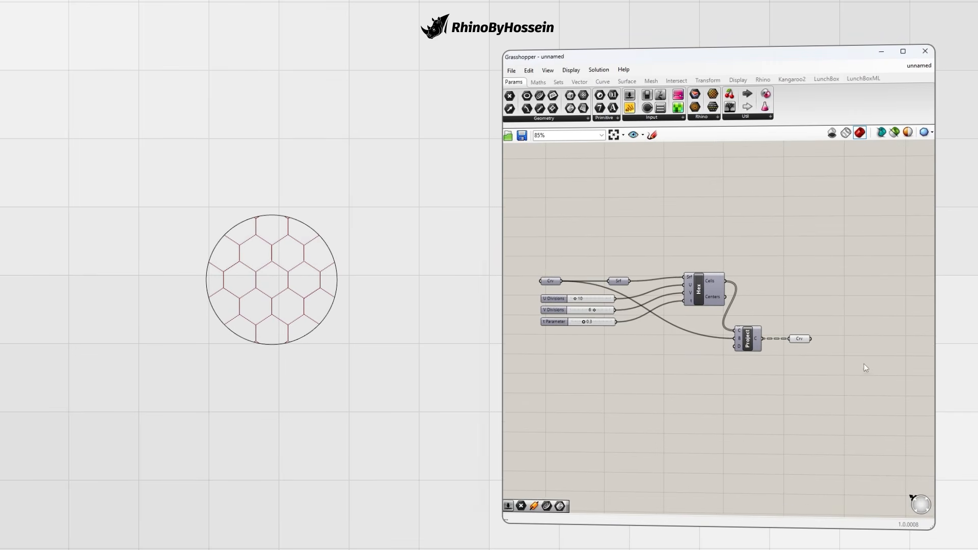
scroll(866, 365, up, 2)
double_click(847, 351)
text(cis)
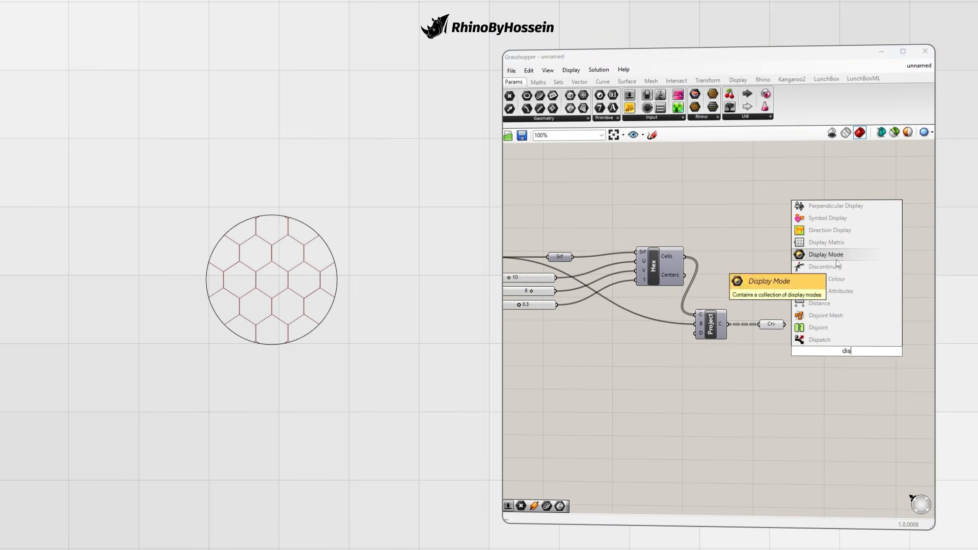
click(826, 267)
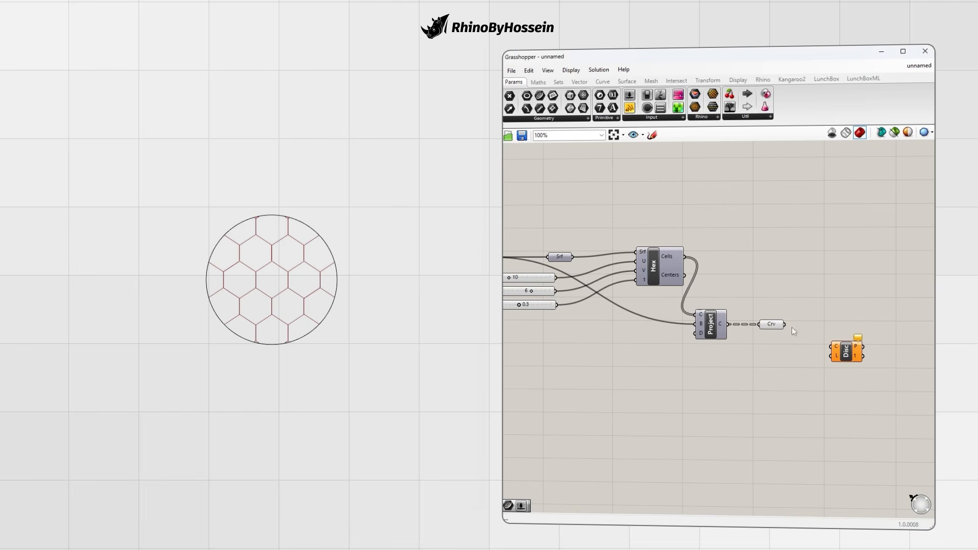
drag(784, 324, 845, 336)
click(851, 358)
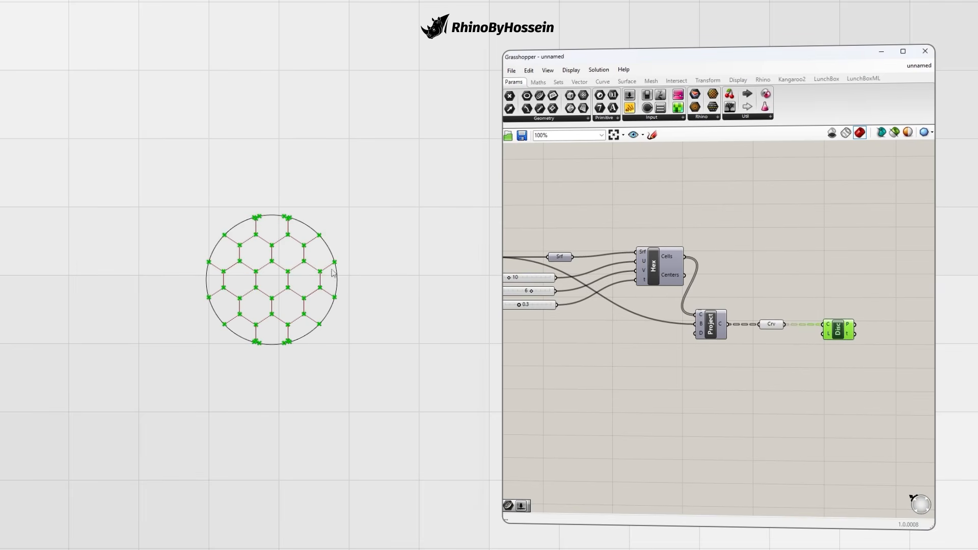
Step: Add a point parameter fed by the Discontinuity points output and highlight its points on the hexagon pattern
drag(791, 300, 874, 324)
click(842, 342)
scroll(754, 341, down, 2)
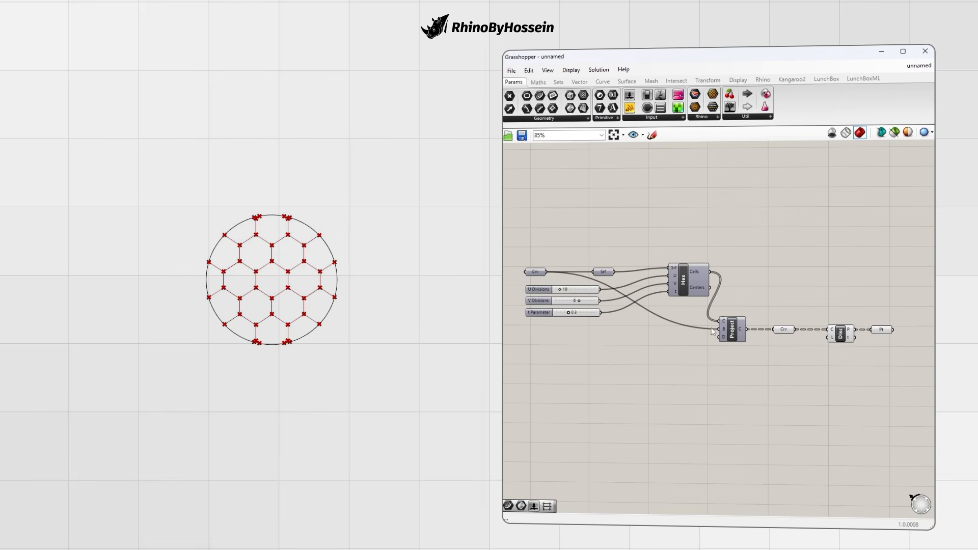
click(882, 330)
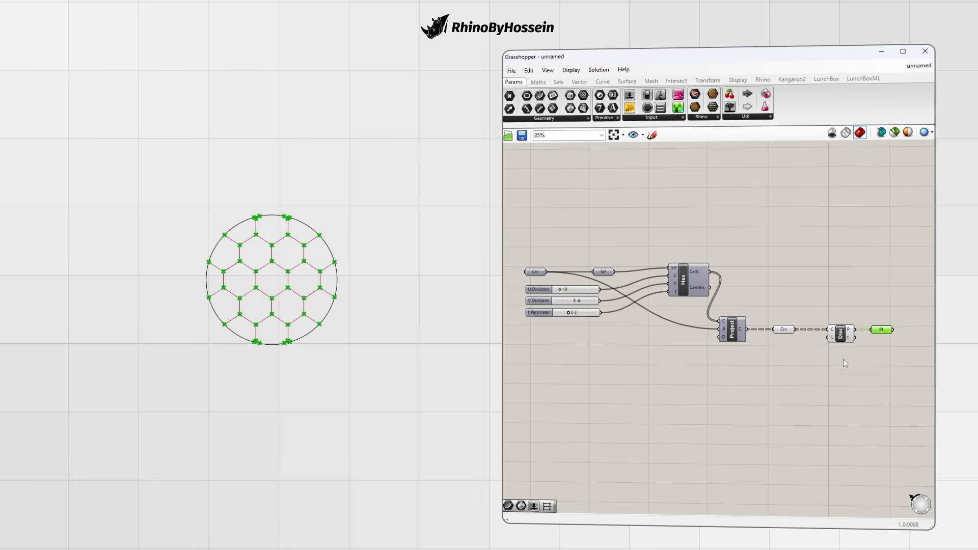
click(831, 371)
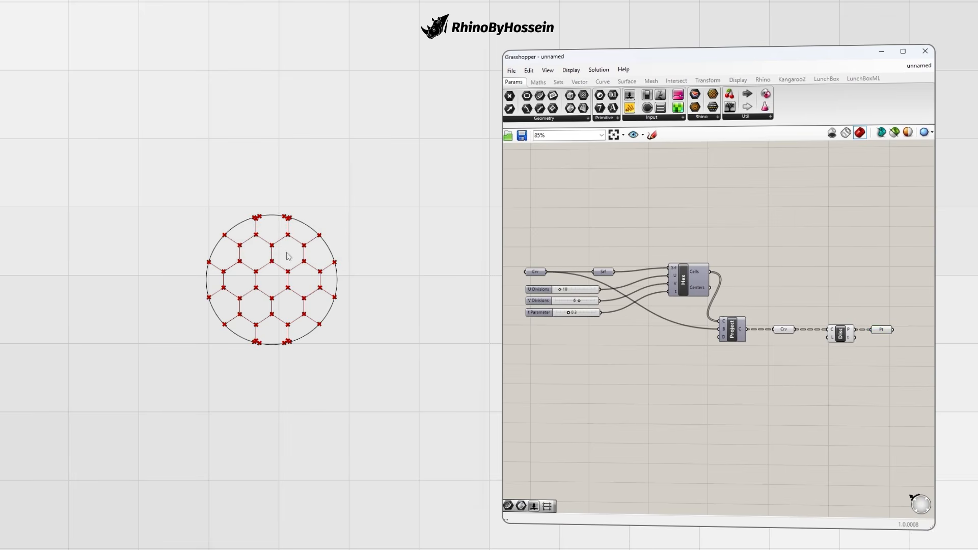
Step: Add a Circle component, connect the point parameter to its plane input, and inspect the circles on the hexagon vertices
scroll(269, 272, up, 2)
scroll(269, 272, down, 2)
right_drag(805, 340, 741, 331)
double_click(846, 318)
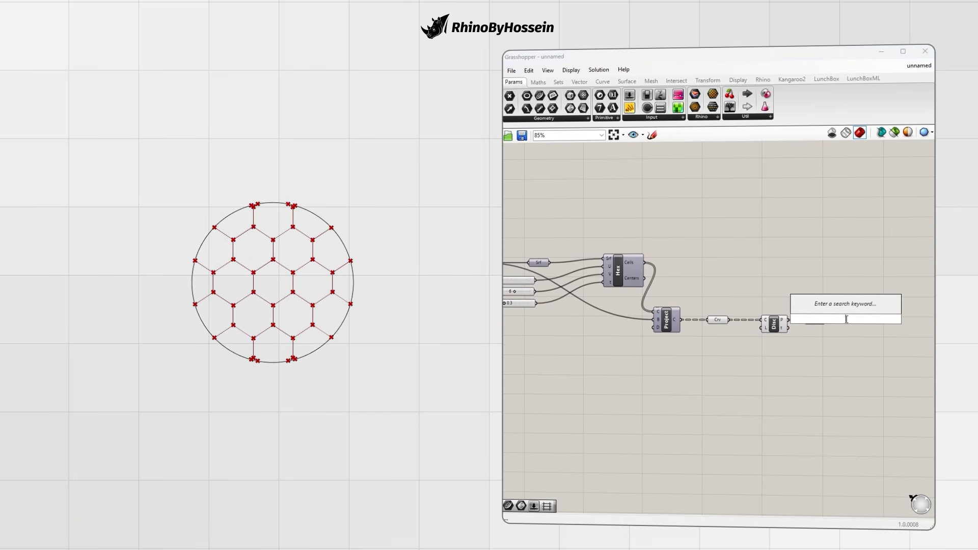
text(cir)
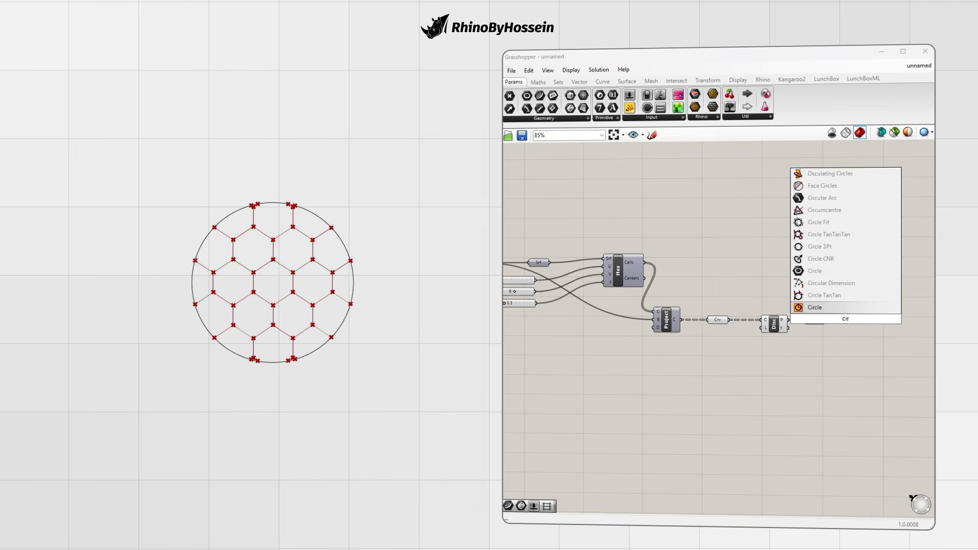
key(Return)
drag(827, 319, 874, 330)
click(808, 359)
click(274, 272)
scroll(273, 272, up, 3)
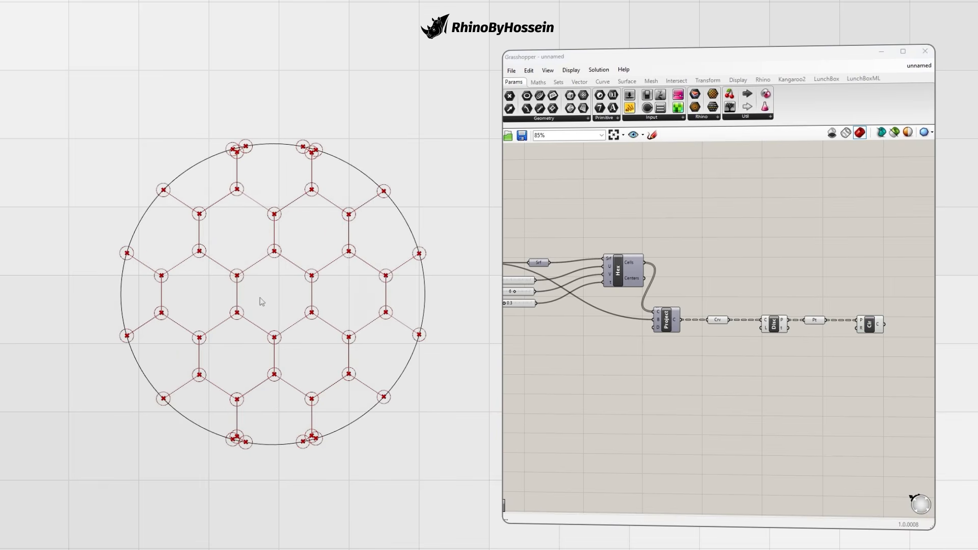
scroll(260, 301, down, 3)
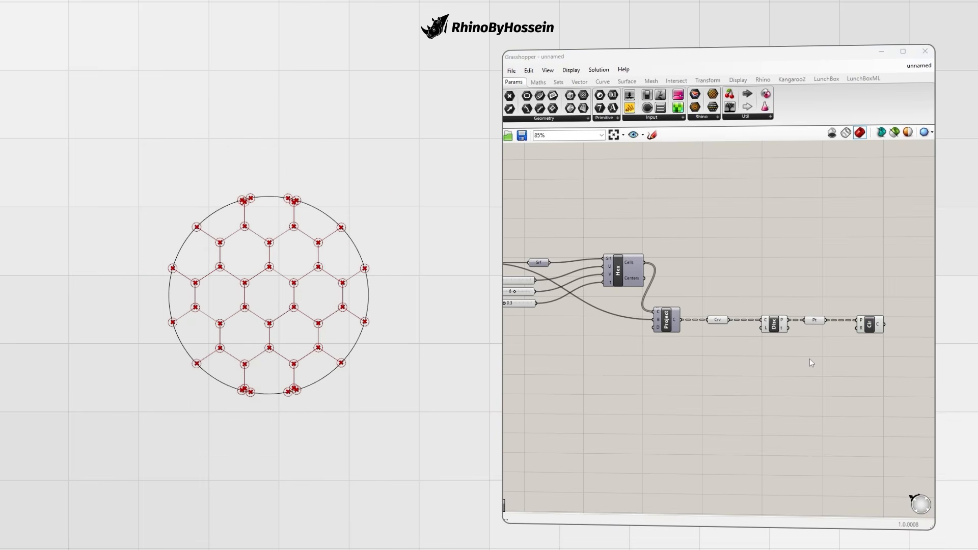
scroll(809, 359, down, 2)
drag(542, 292, 544, 295)
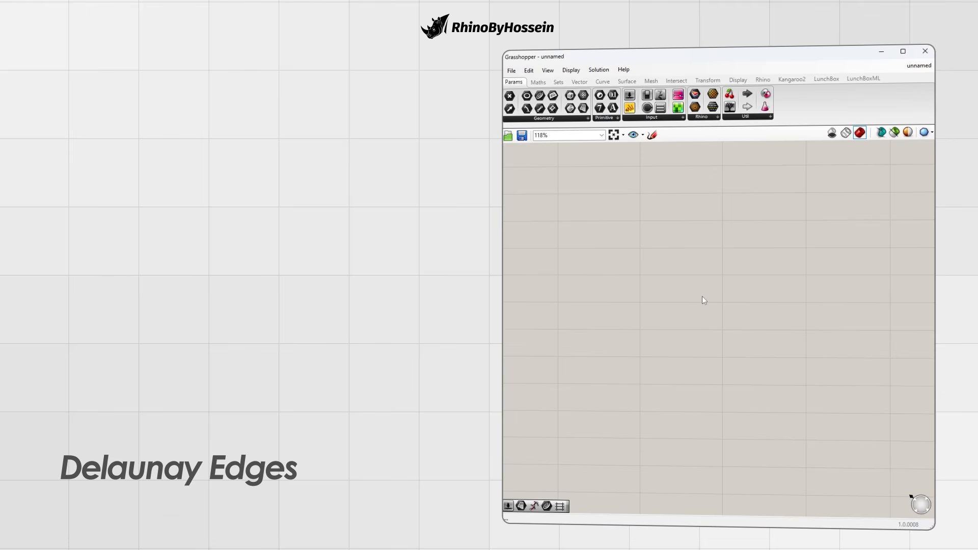
Step: Add a Rectangle component and drive both its X and Y sizes with one number slider of 40
double_click(703, 300)
text(rec)
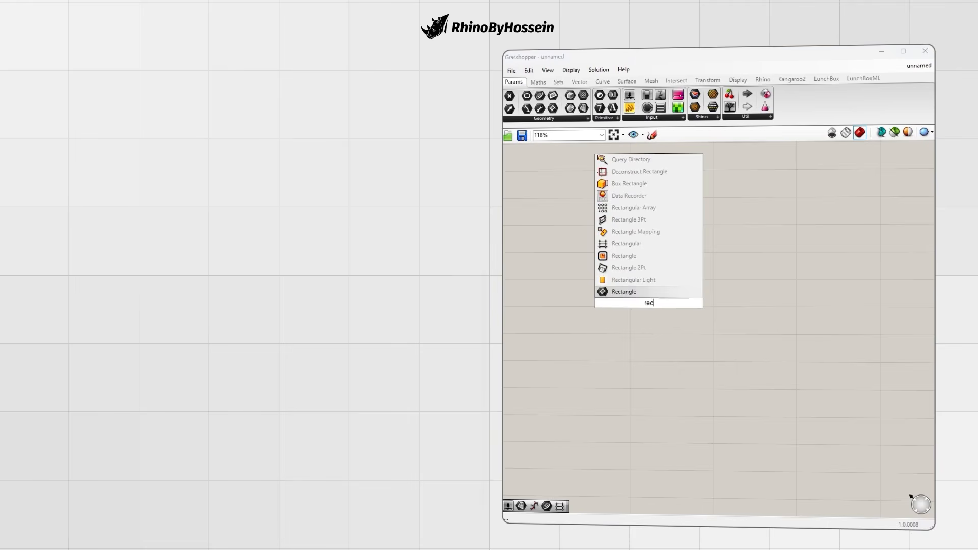
click(624, 256)
double_click(616, 332)
text(40)
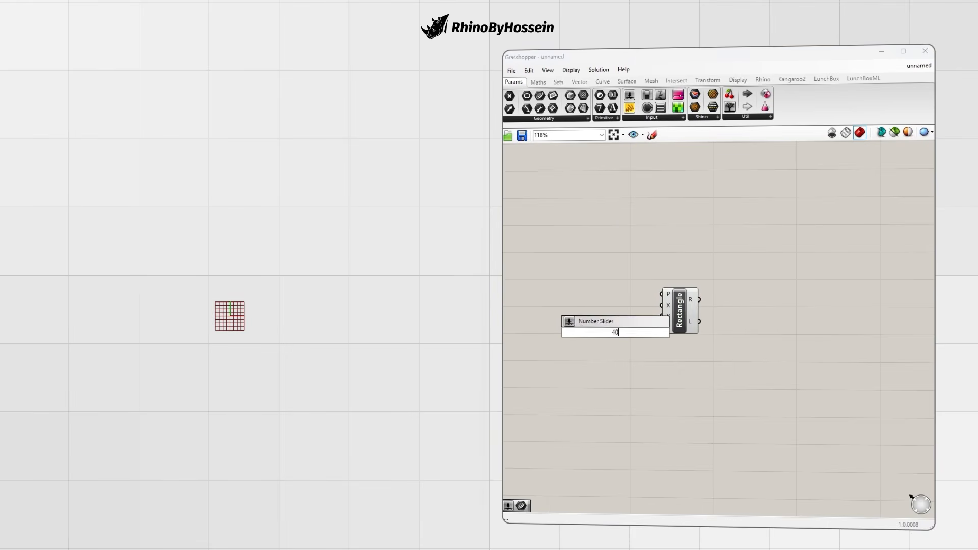
key(Return)
mouse_move(678, 317)
mouse_down()
mouse_move(696, 324)
mouse_move(679, 312)
mouse_up()
drag(599, 336, 575, 322)
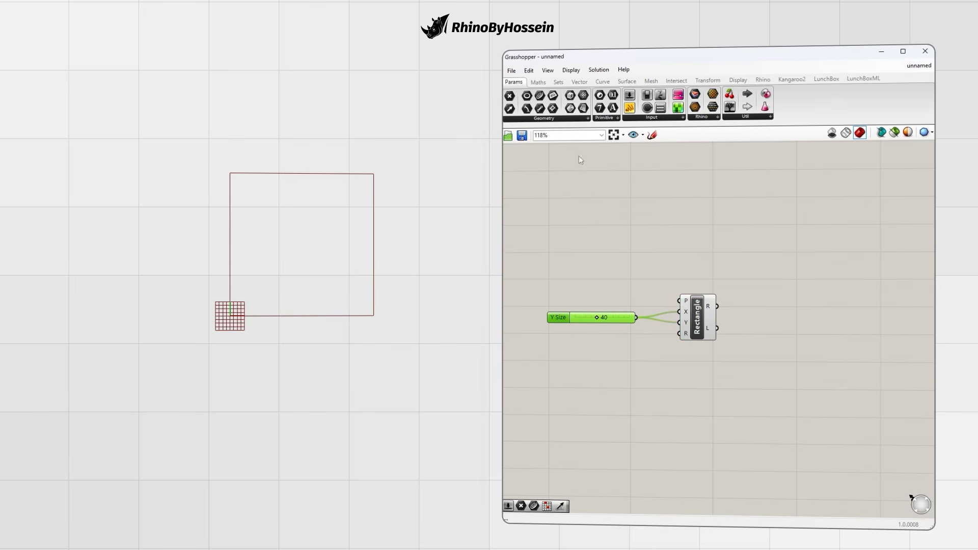
click(774, 325)
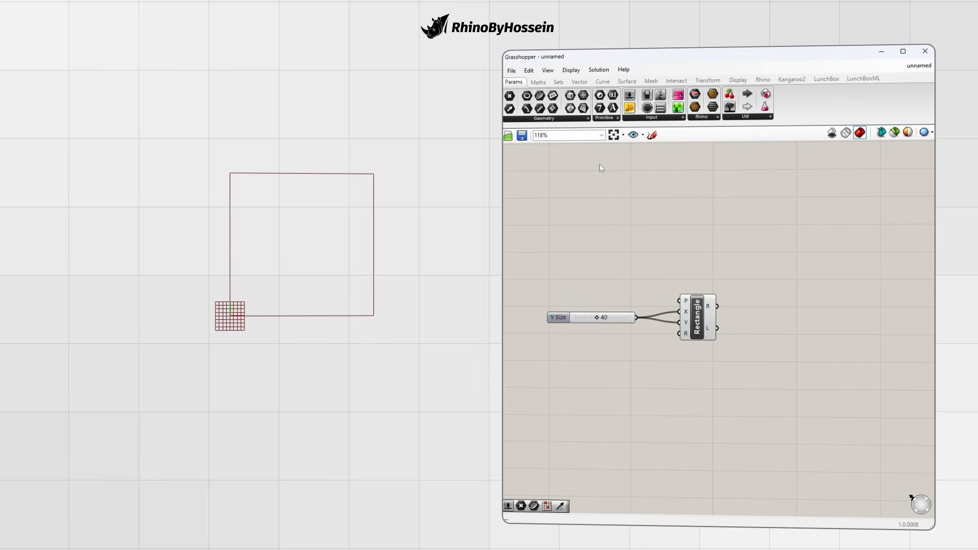
Step: Add a curve parameter, connect the rectangle output to it, and hide the Rectangle component's preview
drag(539, 95, 774, 326)
drag(718, 306, 768, 309)
right_click(698, 319)
click(723, 341)
scroll(314, 250, up, 3)
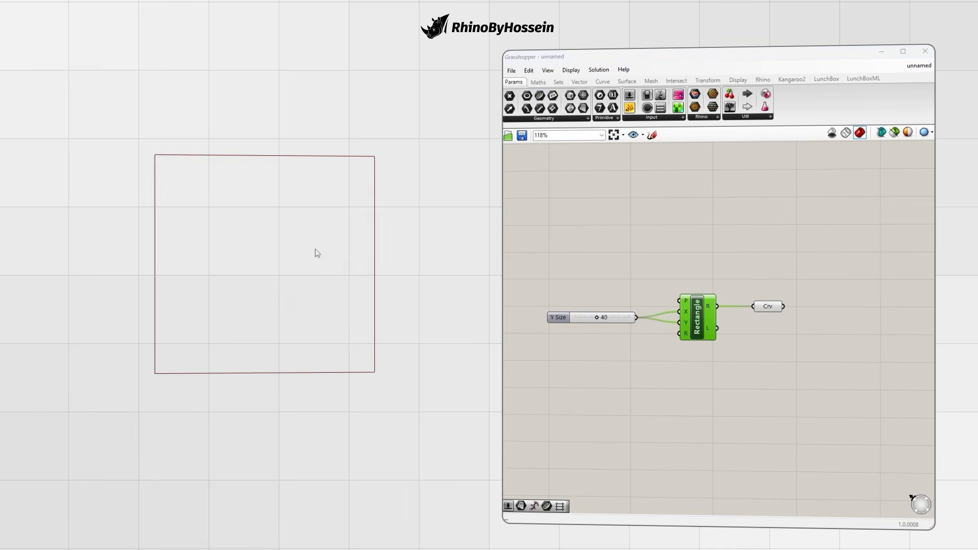
Step: Add a surface parameter beside the curve parameter and connect the curve to it
click(805, 310)
drag(583, 108, 811, 307)
right_drag(865, 308, 762, 310)
Step: Add a Populate Geometry component beside the surface parameter and connect the surface to its geometry input
double_click(807, 329)
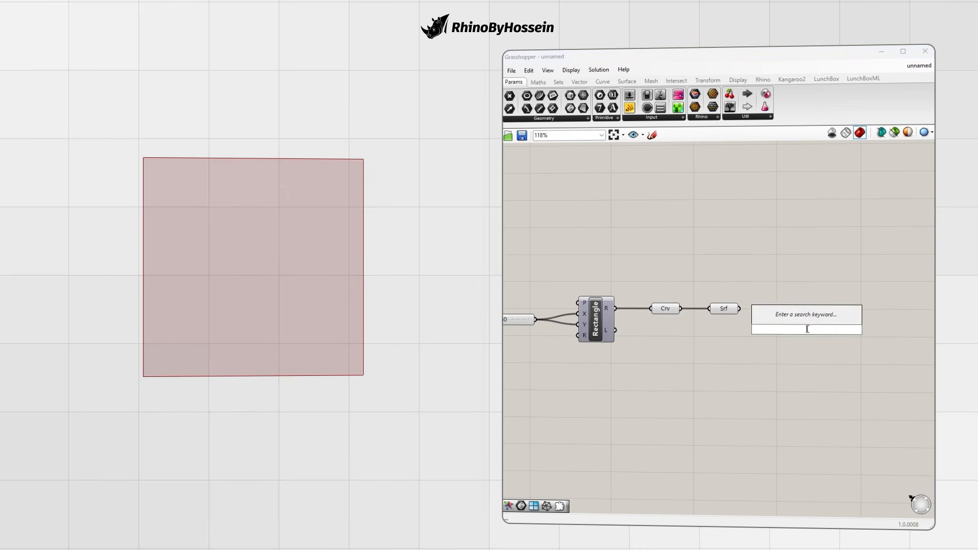
text(pop)
key(Return)
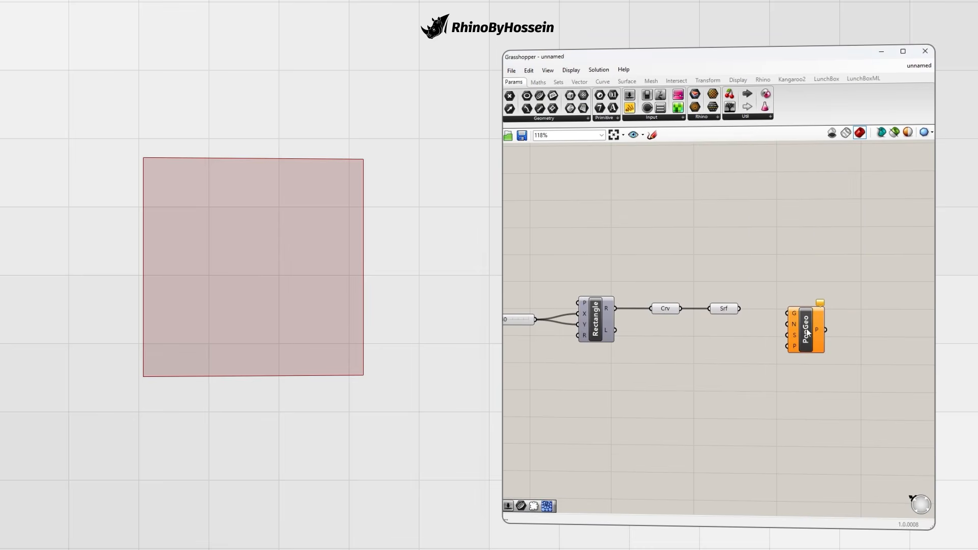
drag(738, 308, 788, 313)
mouse_move(317, 269)
right_down()
mouse_move(332, 267)
mouse_move(313, 275)
right_up()
scroll(741, 333, down, 2)
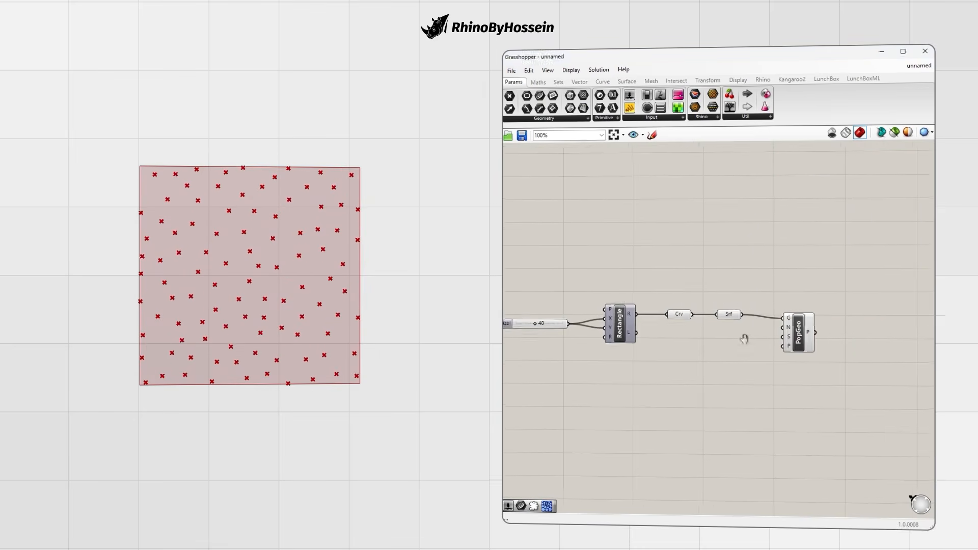
Step: Add a Delaunay Edges component and connect the Populate Geometry population output to its points input
click(651, 82)
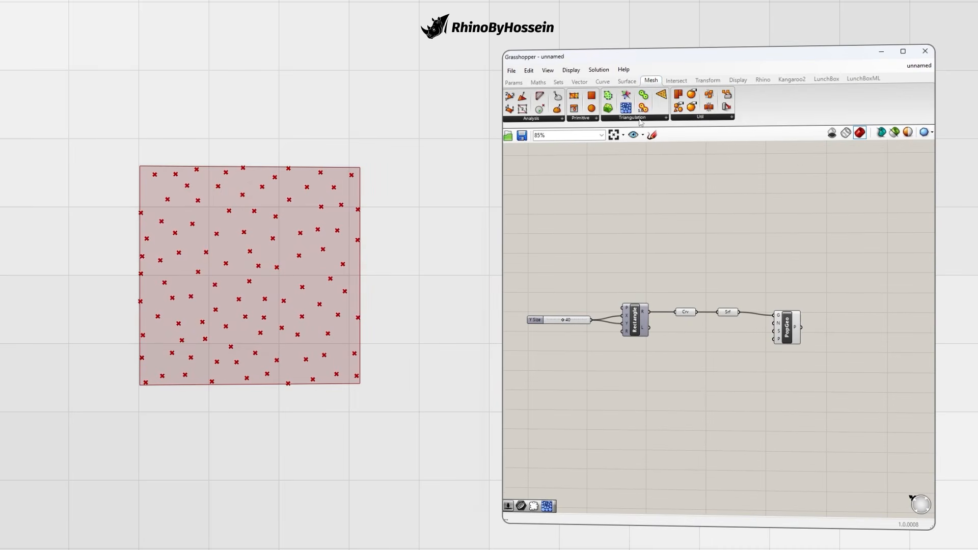
click(641, 120)
drag(707, 149, 865, 333)
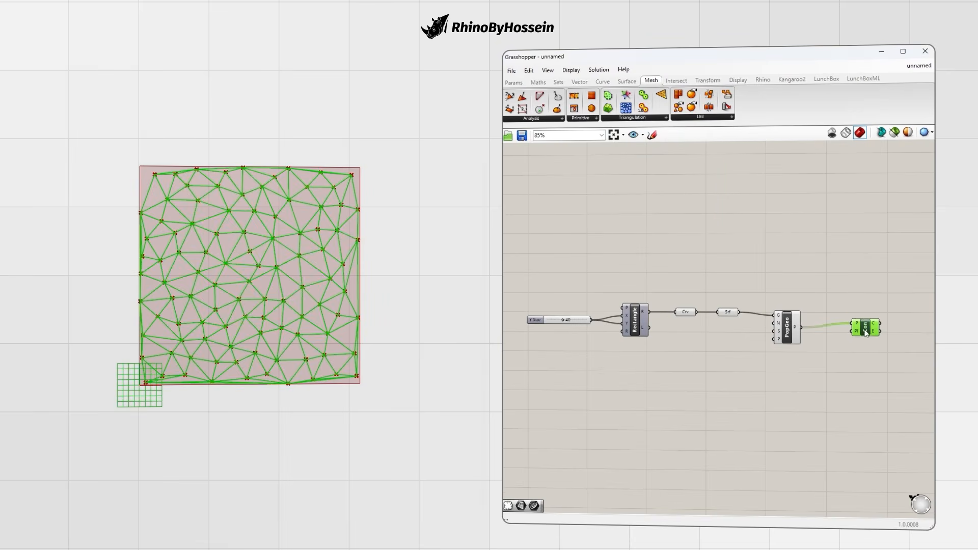
Step: Add a number slider set to 120 and connect it to the count input of Populate Geometry
drag(788, 336, 791, 334)
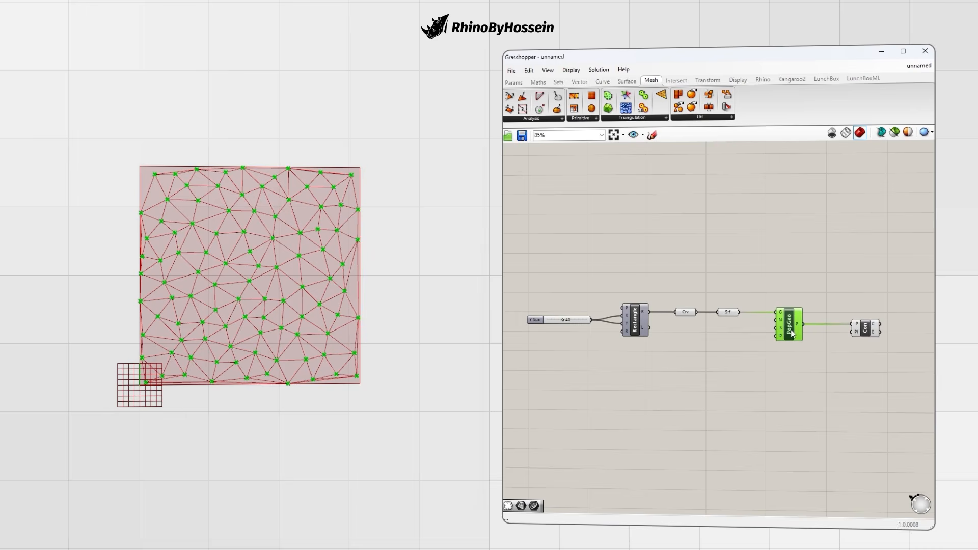
click(754, 359)
right_drag(332, 287, 328, 283)
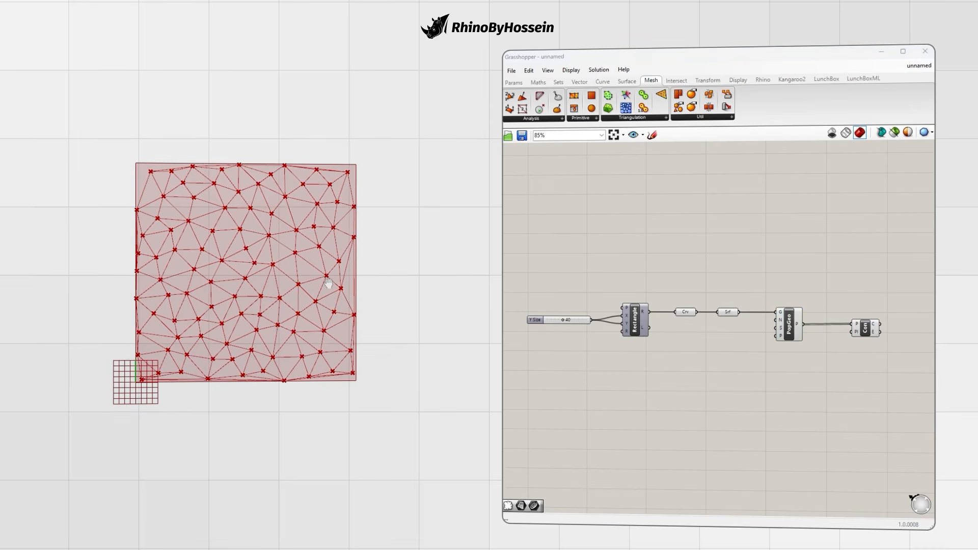
double_click(707, 366)
text(120)
key(Return)
drag(739, 366, 778, 320)
Step: Lower the count slider to 61 and position it below the curve and surface parameters
drag(680, 367, 739, 365)
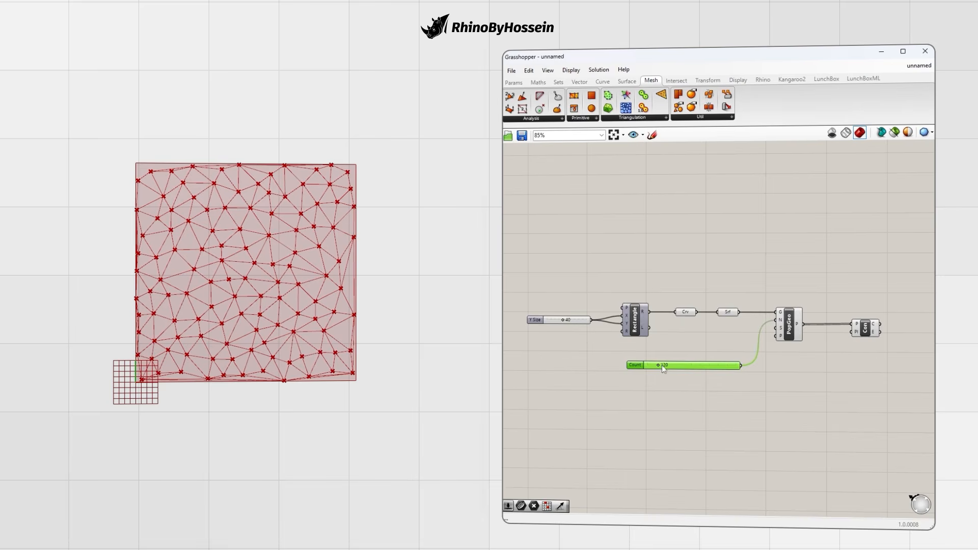
scroll(661, 364, up, 1)
drag(662, 365, 653, 370)
right_drag(766, 350, 723, 343)
drag(597, 358, 589, 344)
Step: Add a number slider set to 10 for Populate Geometry's seed input and try different seed values
double_click(606, 371)
text(10)
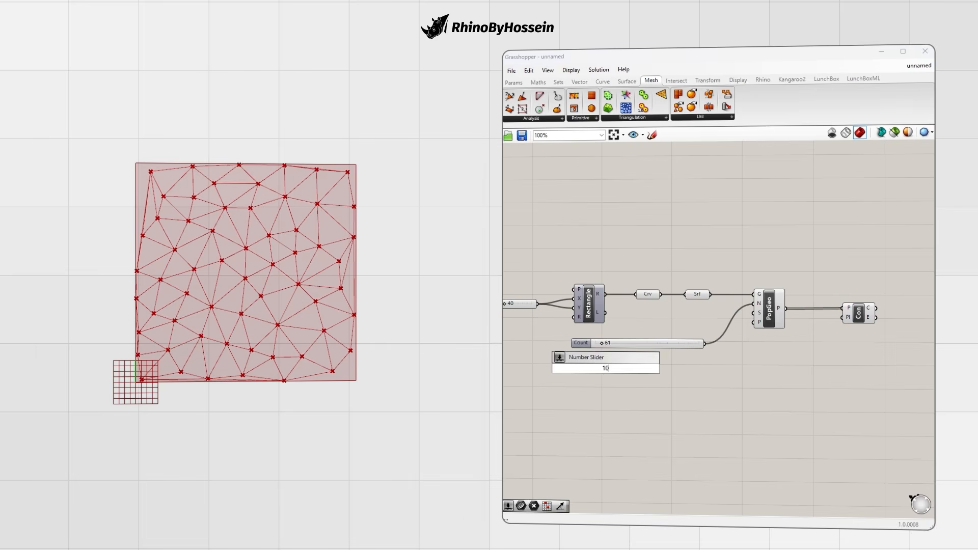
key(Return)
drag(644, 368, 755, 312)
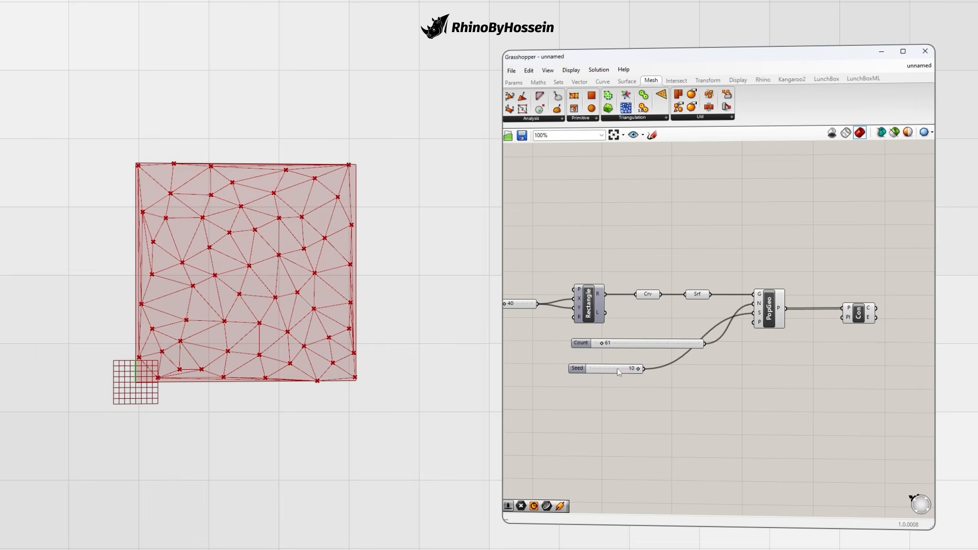
drag(574, 368, 577, 362)
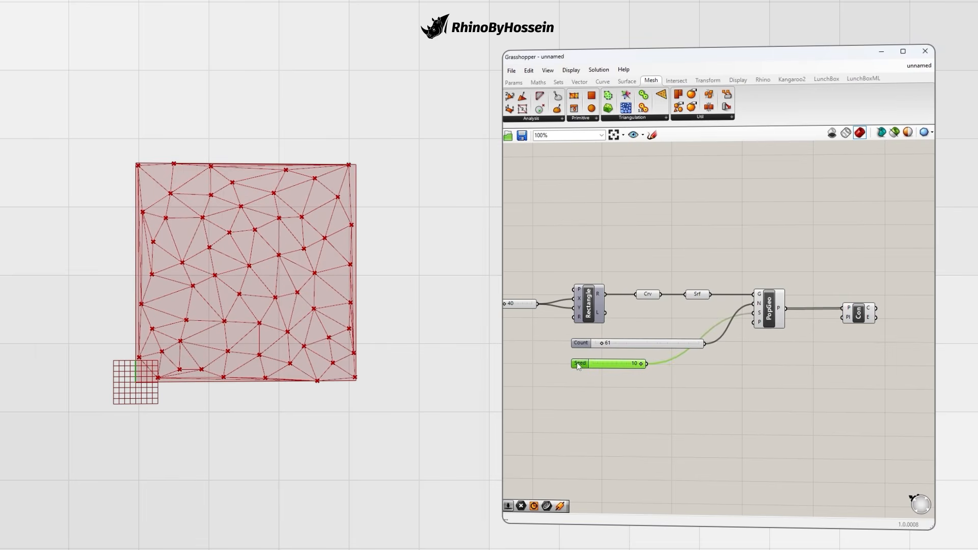
drag(644, 367, 607, 369)
right_drag(361, 338, 358, 340)
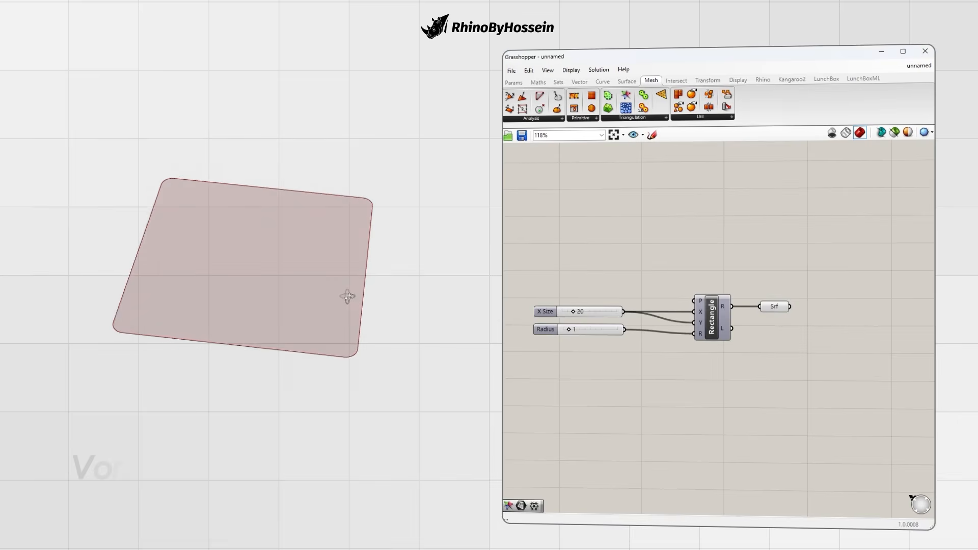
Step: Add a Populate Geometry component and connect the rounded square's surface parameter to its geometry input
right_drag(322, 301, 318, 297)
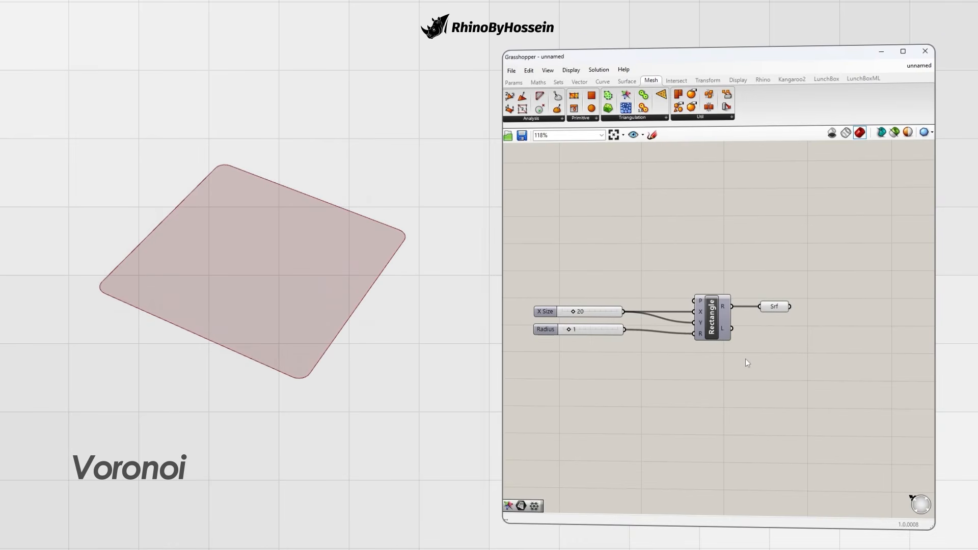
double_click(756, 379)
text(po)
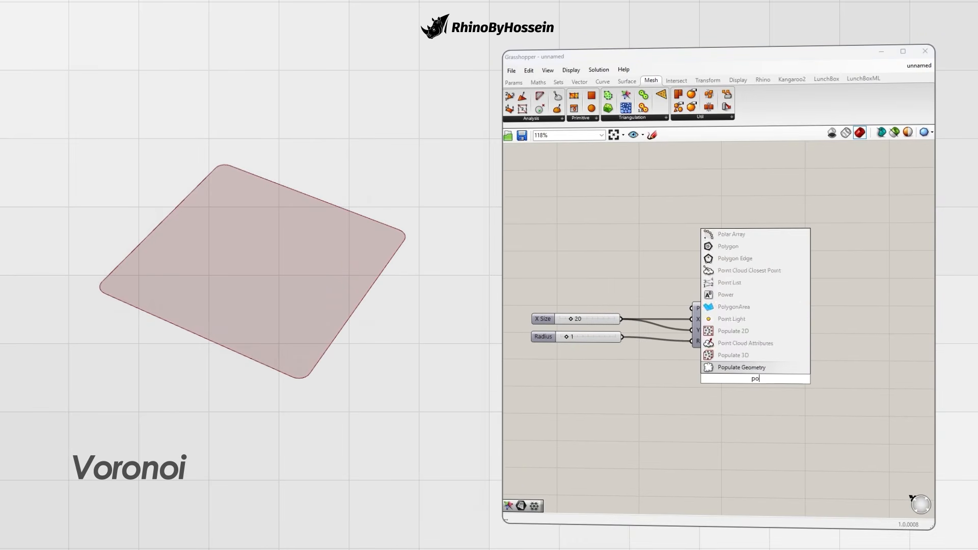
key(Return)
drag(787, 314, 823, 374)
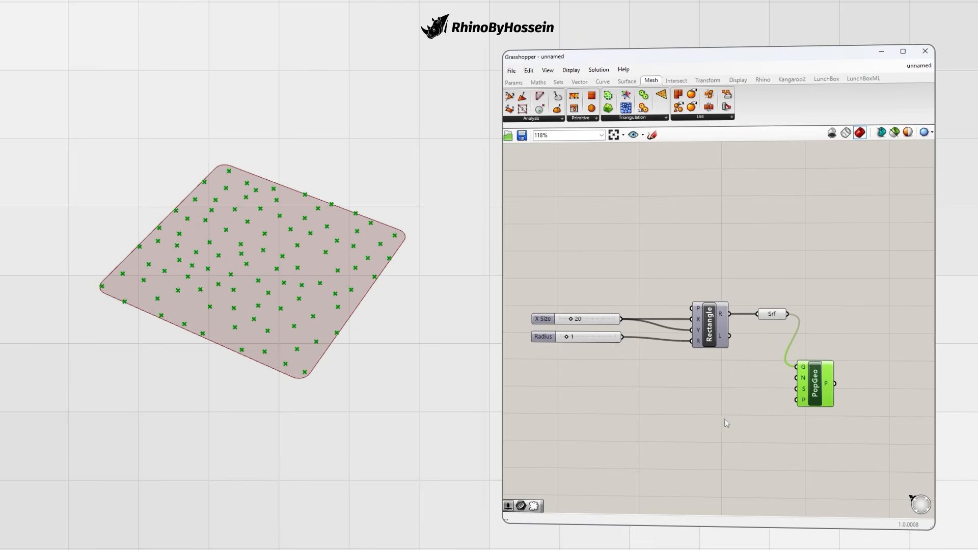
Step: Add a number slider set to 90 and connect it to Populate Geometry's count input
double_click(722, 420)
text(90)
key(Return)
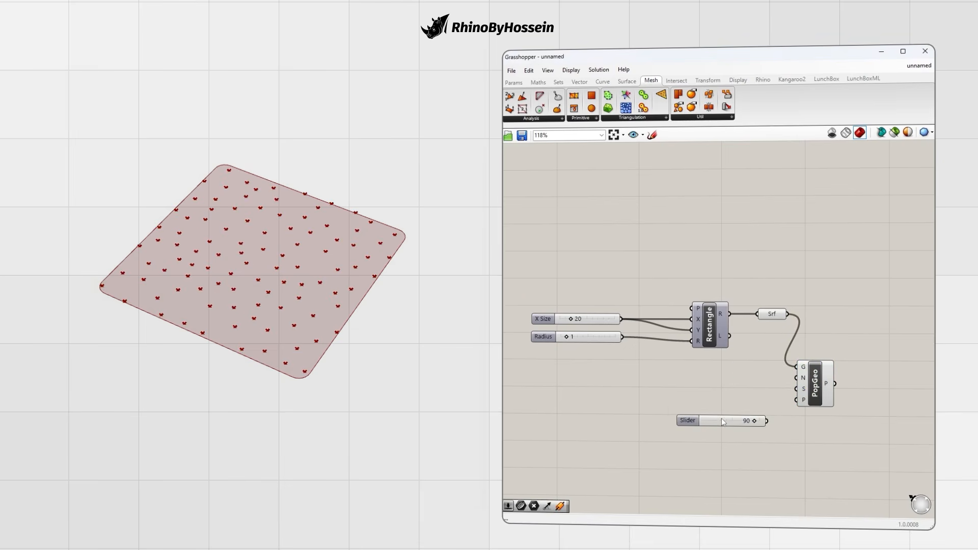
drag(779, 406, 796, 378)
drag(695, 424, 628, 417)
Step: Add a Voronoi component and connect the Populate Geometry population output to its points input
click(819, 397)
right_drag(814, 341, 753, 338)
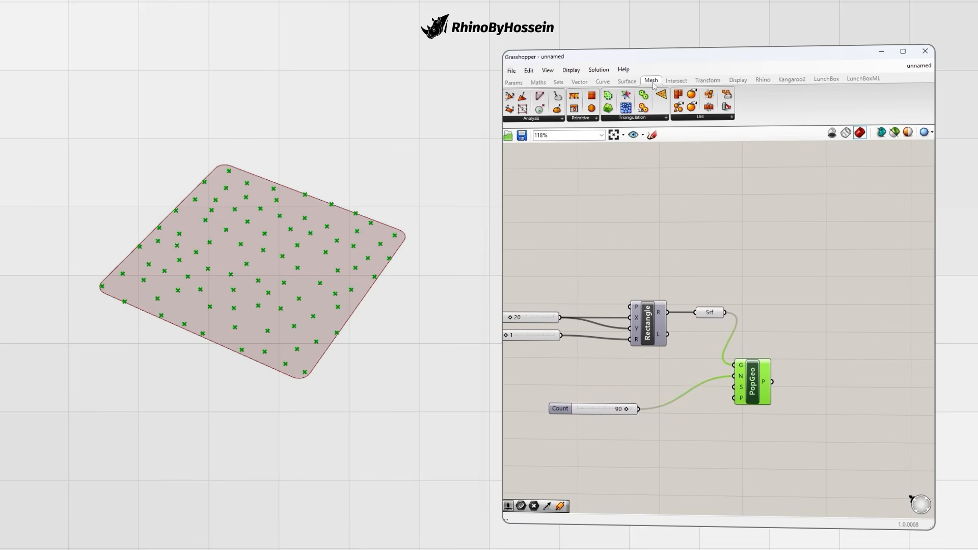
click(636, 118)
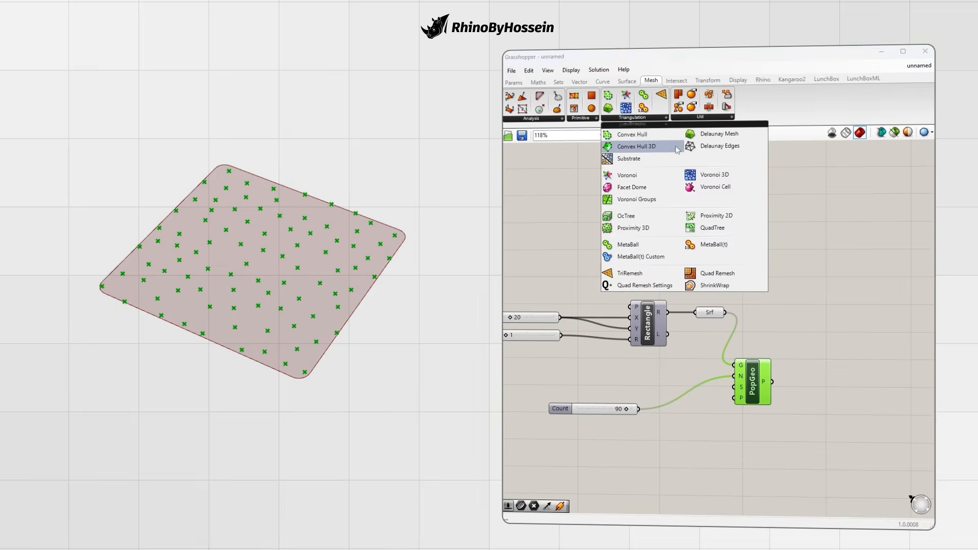
click(631, 176)
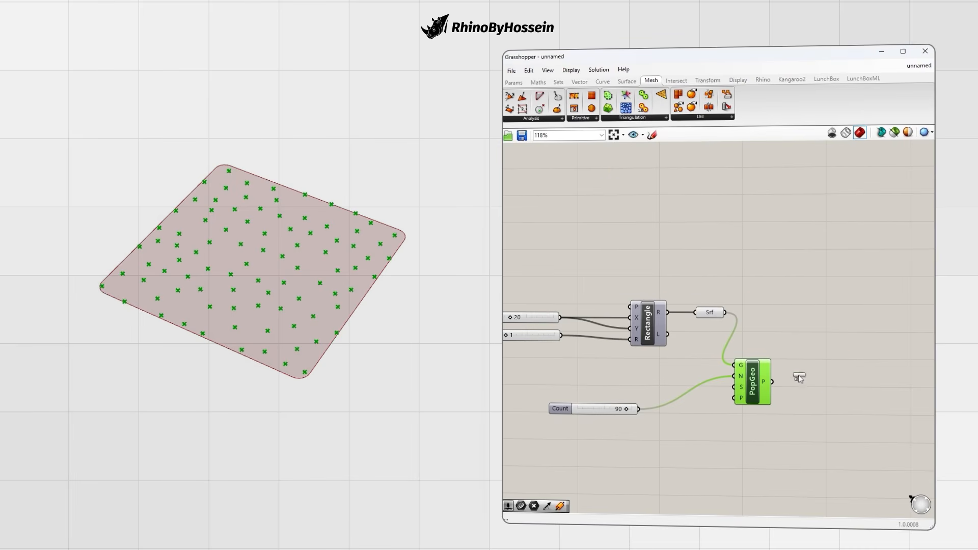
click(823, 379)
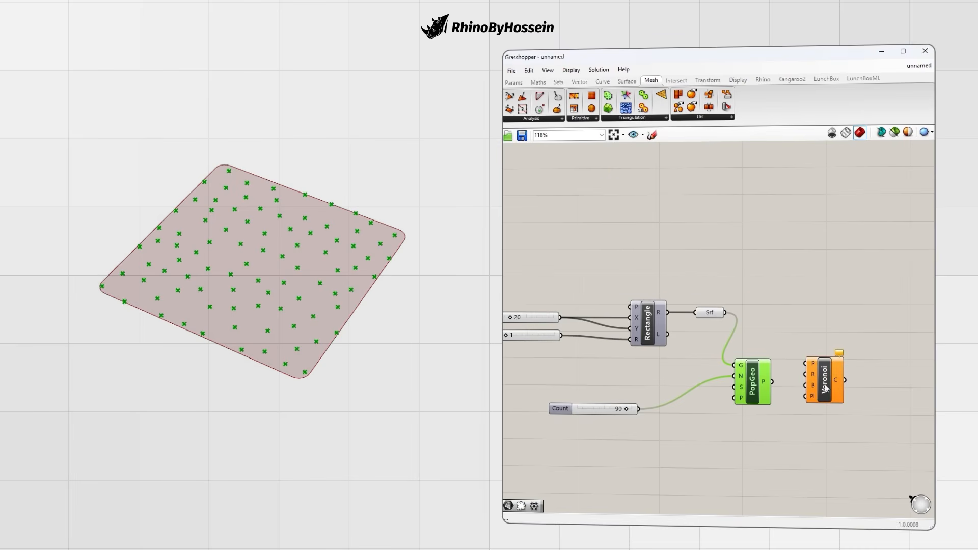
right_drag(835, 385, 858, 347)
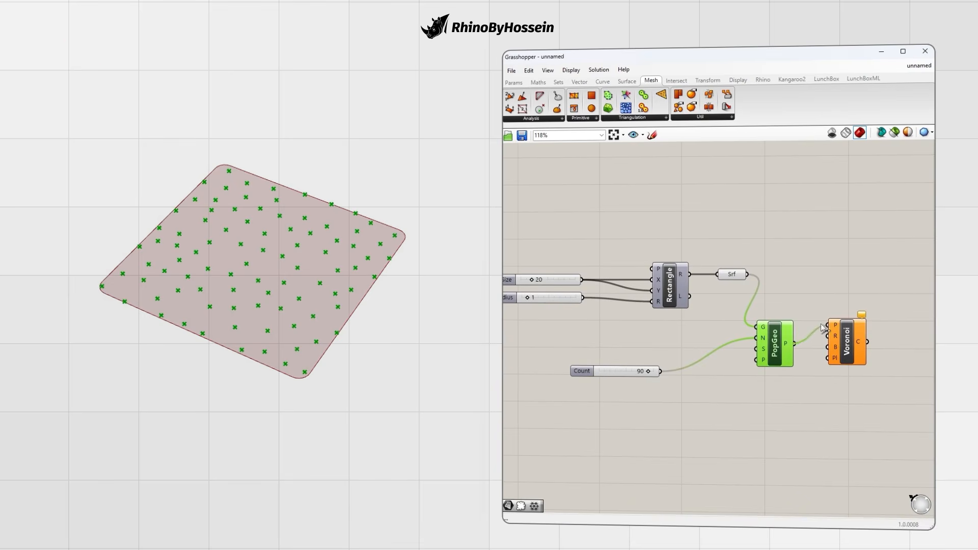
drag(821, 328, 819, 329)
right_drag(370, 298, 352, 296)
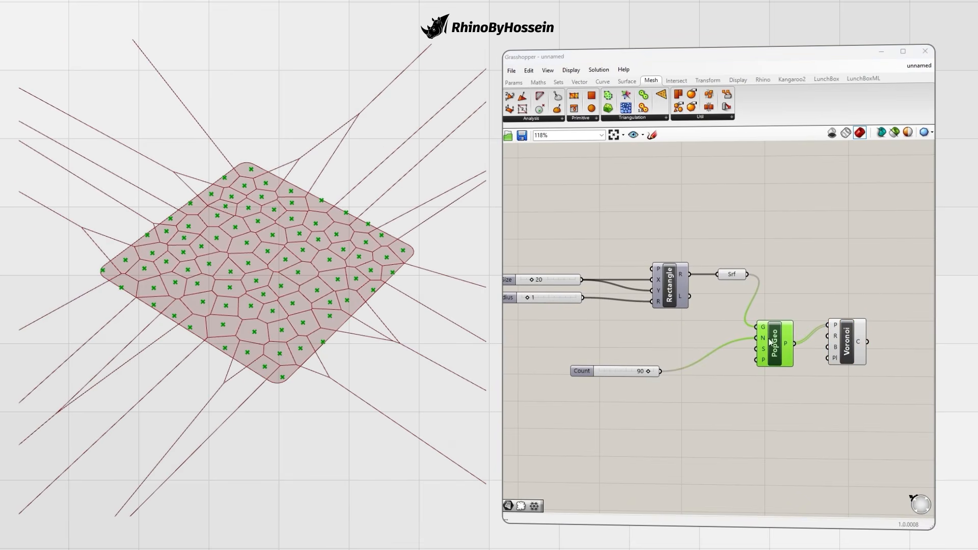
Step: Move the Voronoi component below Populate Geometry and connect the rectangle output to its boundary input
scroll(760, 343, down, 2)
drag(855, 350, 856, 407)
click(723, 396)
right_drag(338, 316, 447, 339)
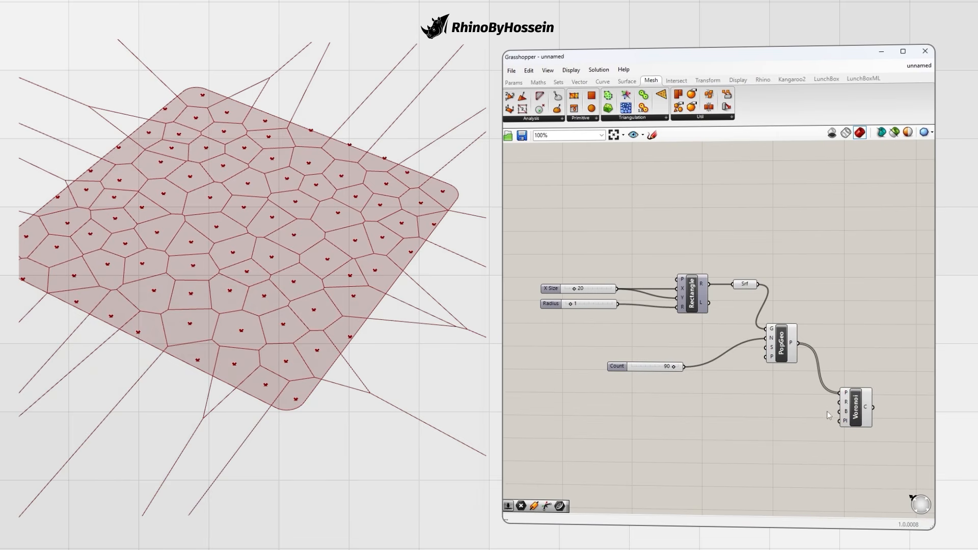
mouse_move(804, 413)
right_down()
mouse_move(788, 415)
mouse_move(800, 412)
right_up()
right_drag(709, 302, 680, 290)
drag(675, 270, 803, 399)
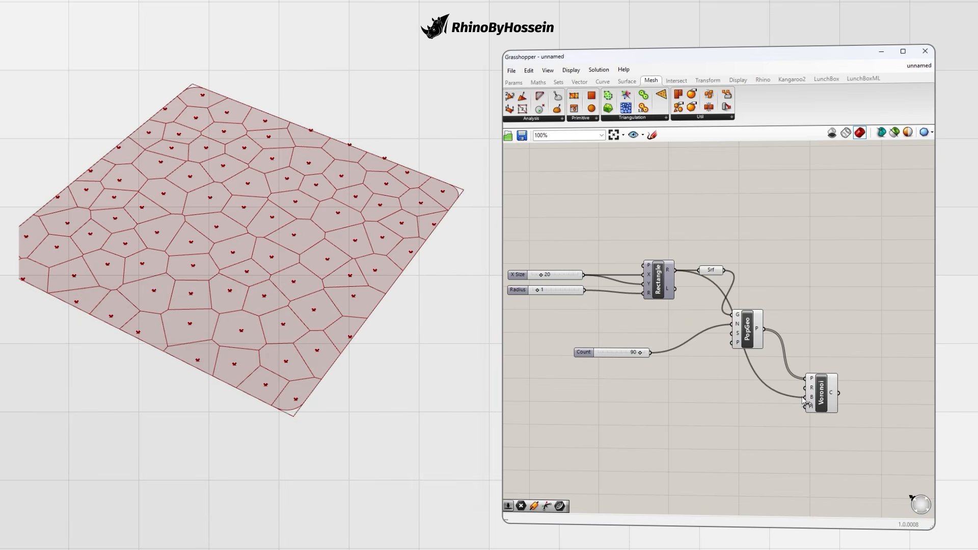
right_drag(368, 316, 365, 289)
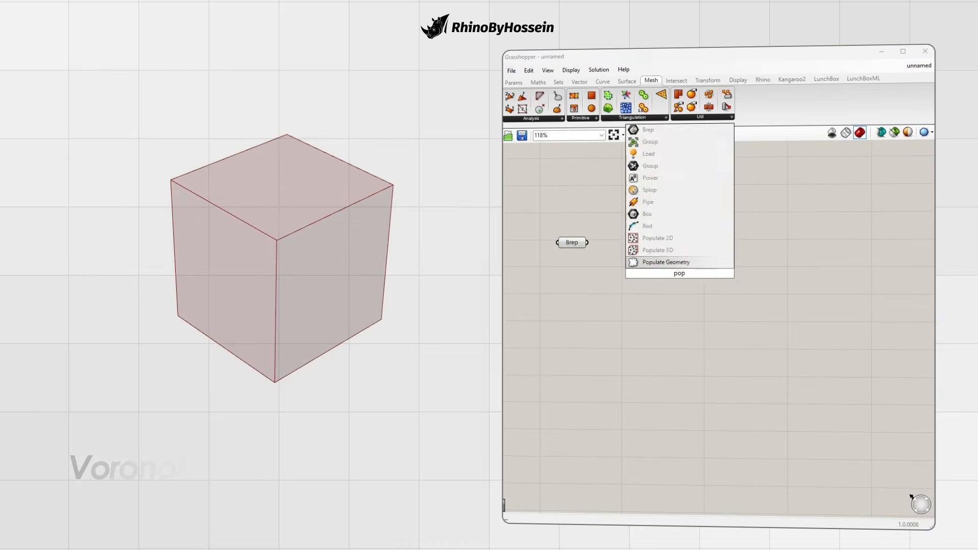
Step: Connect the cube's Brep to a Populate Geometry component and drive its count with a number slider set to 70
drag(588, 241, 660, 257)
drag(679, 273, 704, 266)
double_click(596, 297)
text(50)
key(Return)
drag(641, 308, 683, 262)
drag(621, 311, 618, 311)
right_drag(285, 270, 211, 257)
Step: Add a Voronoi 3D component fed by the populated points and the Brep as its box, and hide the Brep's preview
click(632, 118)
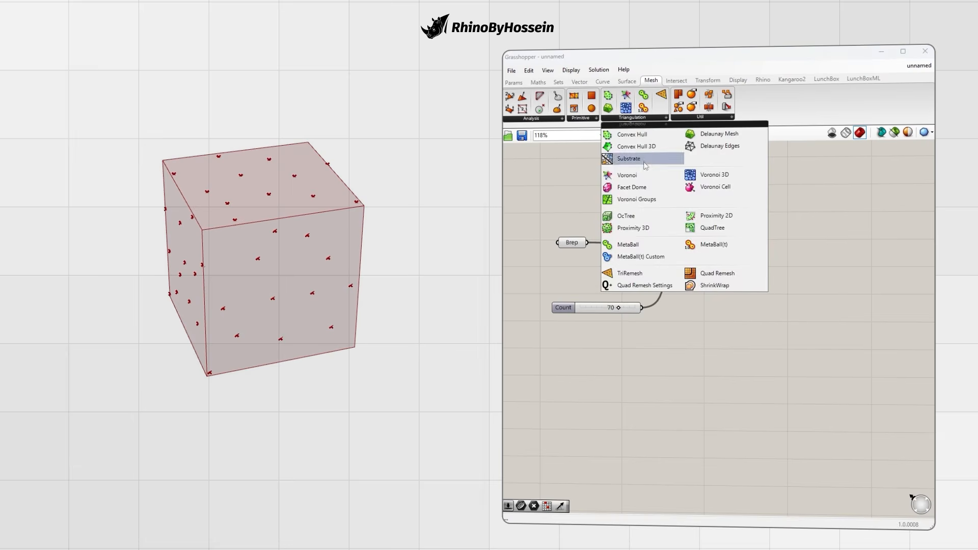
click(714, 175)
click(788, 301)
drag(723, 266, 770, 291)
drag(587, 242, 787, 303)
right_click(575, 243)
click(600, 261)
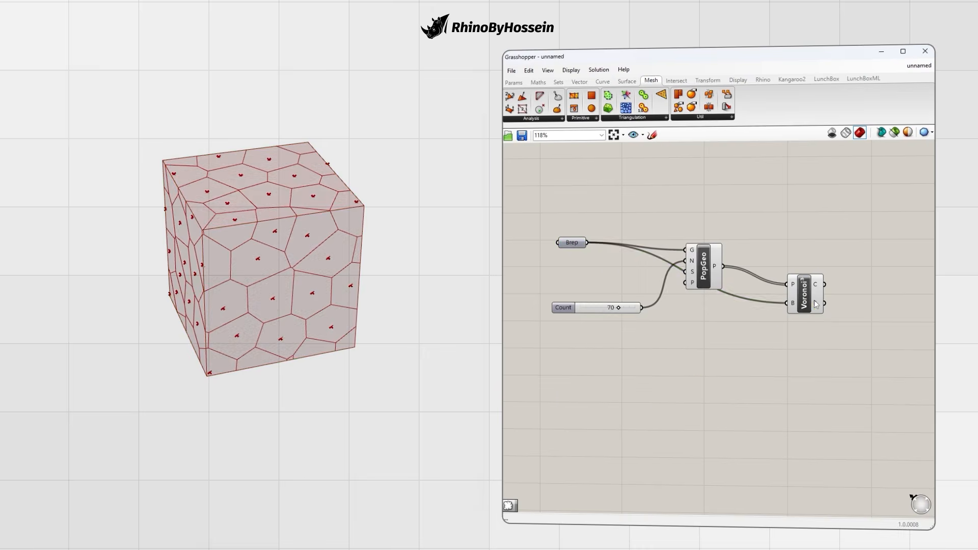
Step: Add a Custom Preview component and connect the Voronoi 3D cells to its geometry input
click(738, 79)
drag(715, 95, 839, 218)
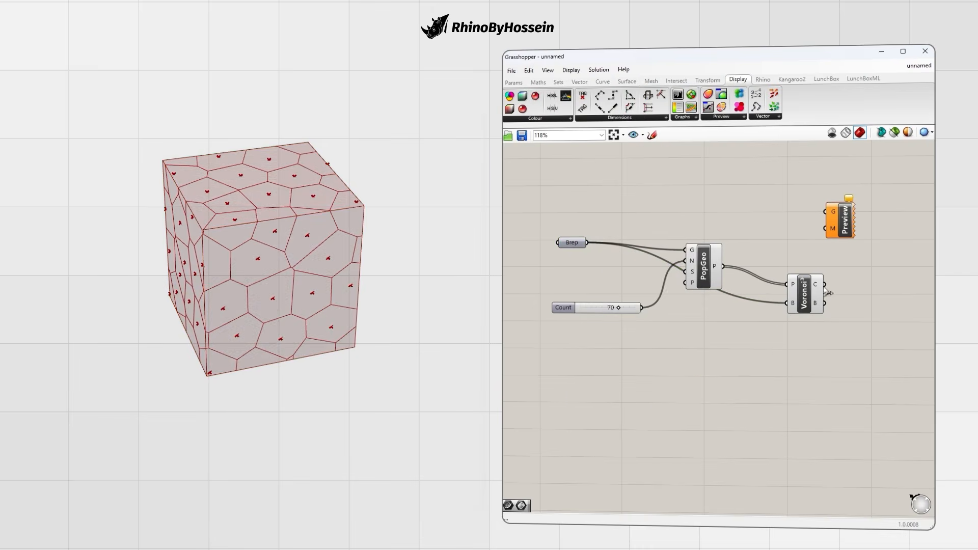
drag(825, 284, 885, 216)
click(755, 339)
right_drag(280, 243, 357, 258)
Step: Add a Scale component with the Voronoi 3D cells as geometry and the populated points as centres
drag(806, 302, 806, 295)
double_click(808, 315)
text(sca)
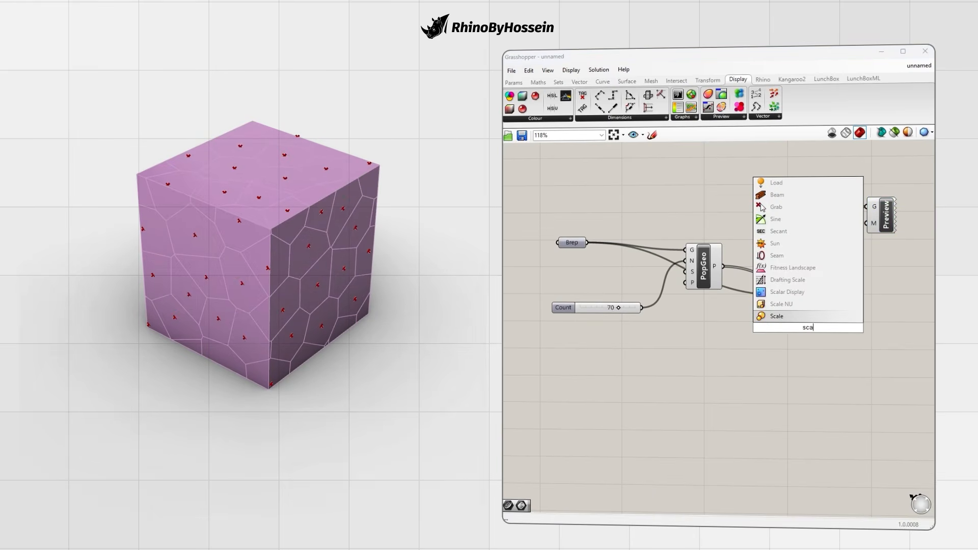
key(Return)
drag(807, 326, 845, 340)
drag(821, 277, 828, 330)
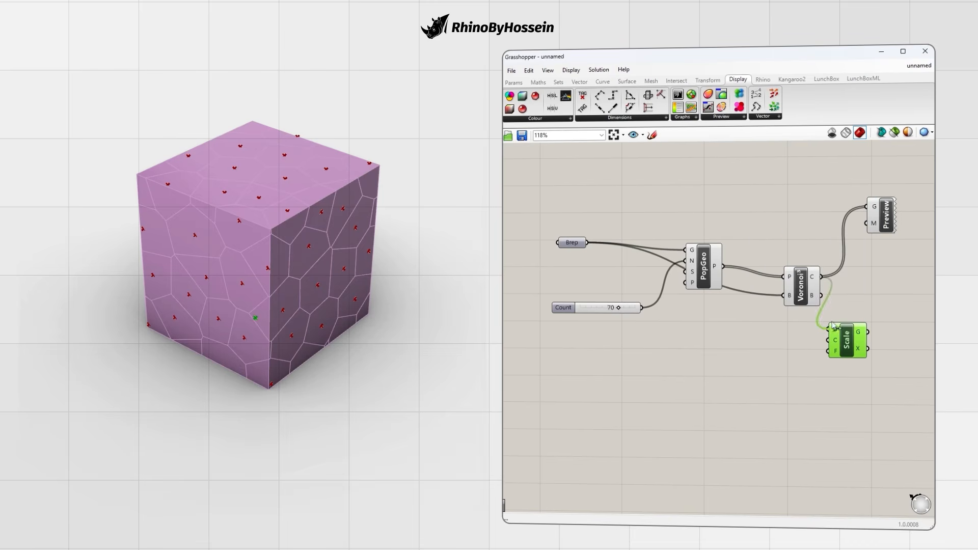
drag(722, 268, 828, 340)
Step: Drive the Scale factor with a number slider set to 0.9 and connect the scaled cells to Custom Preview
double_click(729, 371)
text(0.9)
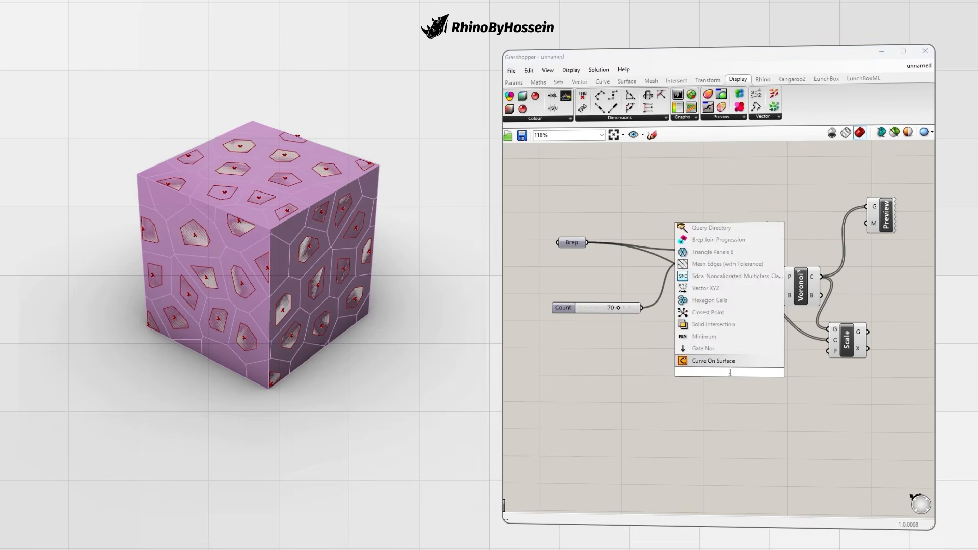
key(Return)
drag(774, 372, 866, 206)
click(800, 285)
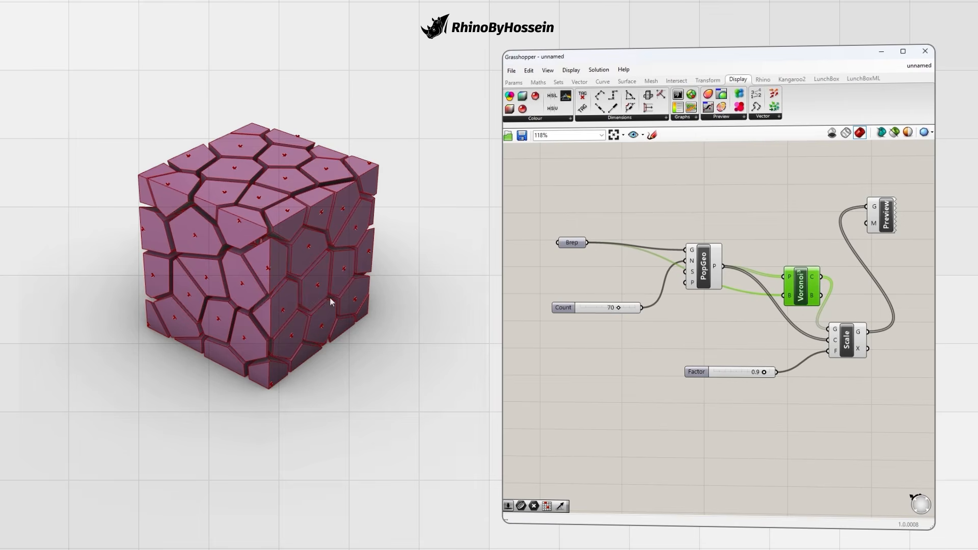
mouse_move(763, 372)
mouse_down()
mouse_move(745, 374)
mouse_move(764, 373)
mouse_up()
right_drag(441, 310, 320, 311)
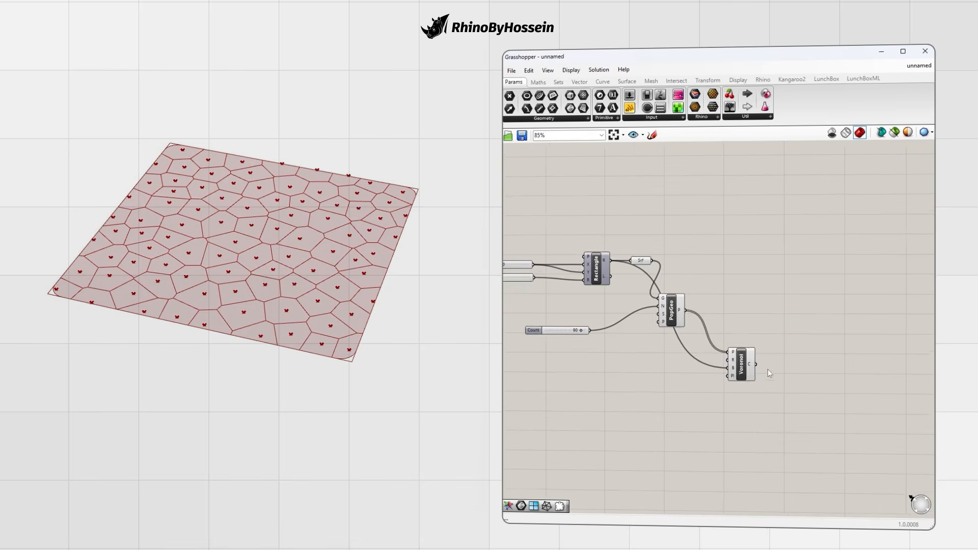
Step: Add an Offset Curve component beside the 2D Voronoi component and connect the Voronoi cells to its curve input
double_click(768, 369)
text(off)
click(770, 317)
drag(785, 364, 807, 367)
drag(760, 363, 865, 383)
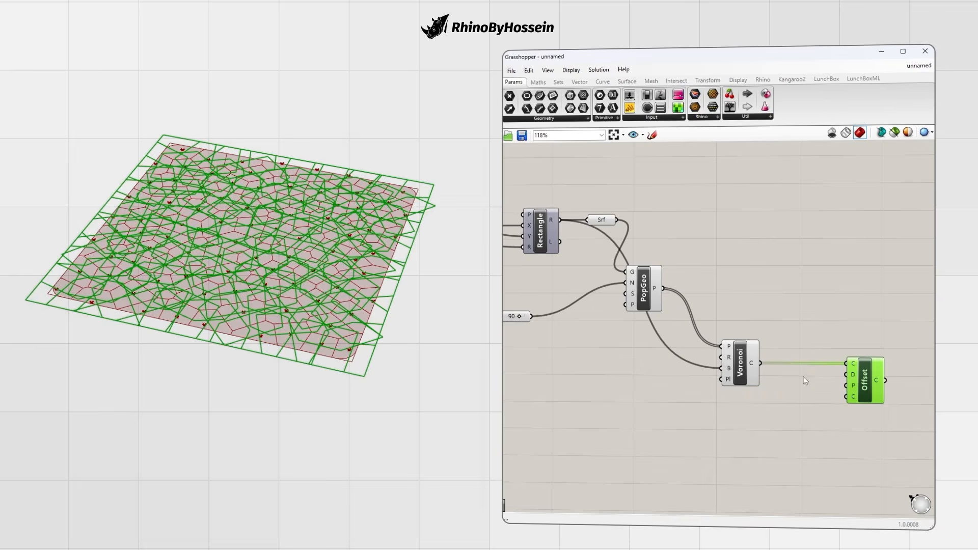
Step: Add a number slider set to 0.1 and connect it to the Offset component's distance input
double_click(784, 330)
text(0.1)
key(Return)
drag(836, 330, 845, 374)
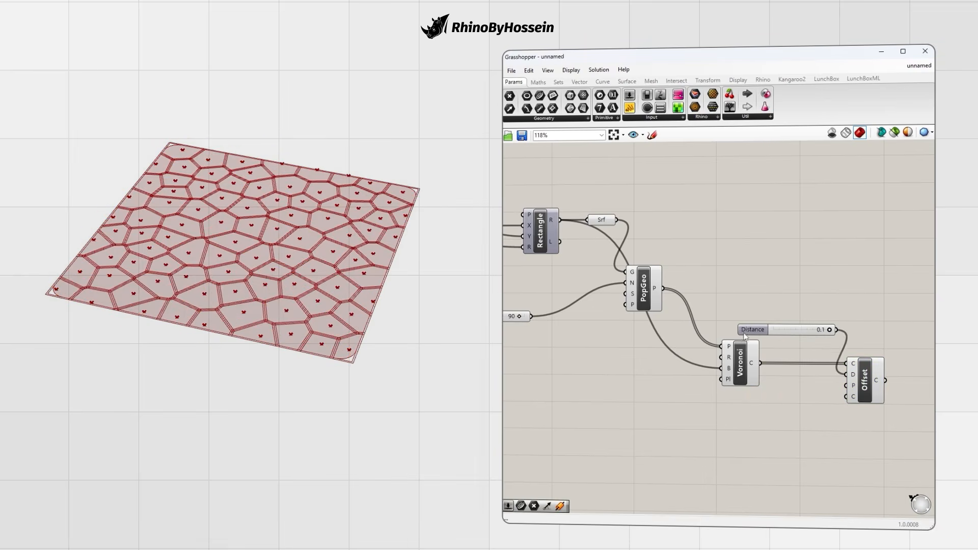
Step: Insert a Negative component between the 0.1 slider and the Offset distance input so the cells offset inward
drag(744, 336, 642, 405)
scroll(424, 353, up, 5)
double_click(783, 418)
text(neg)
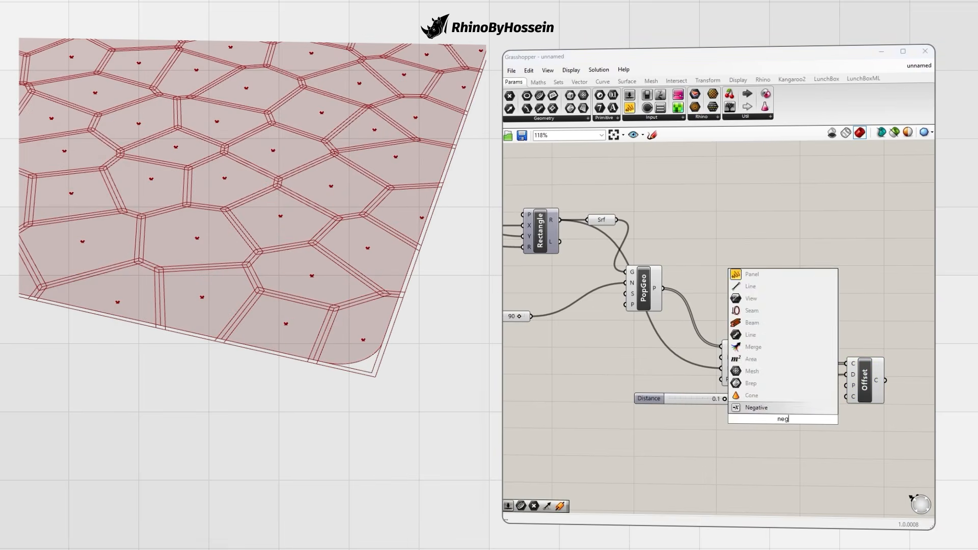
key(Return)
drag(725, 399, 647, 415)
drag(783, 419, 751, 411)
click(592, 412)
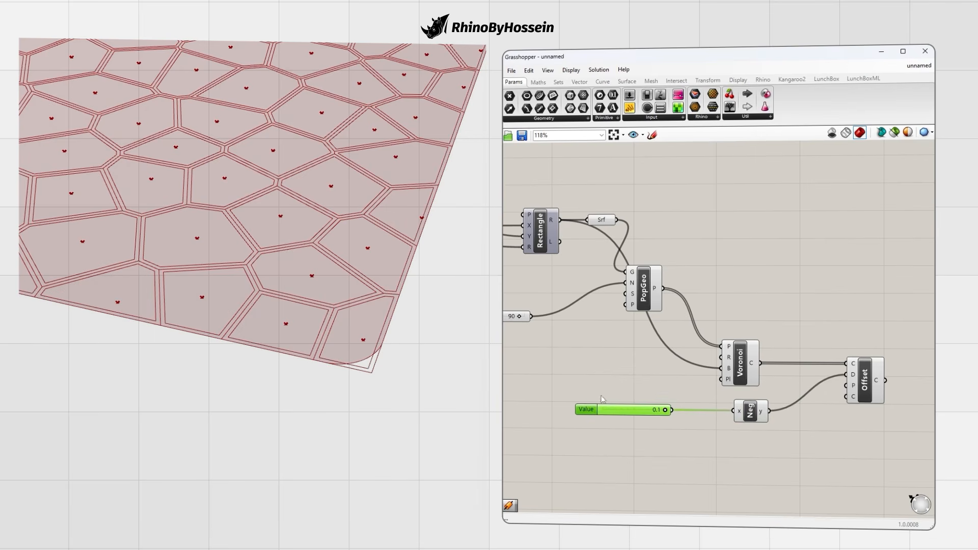
Step: Hide the previews of the Voronoi component and the surface parameter
click(751, 383)
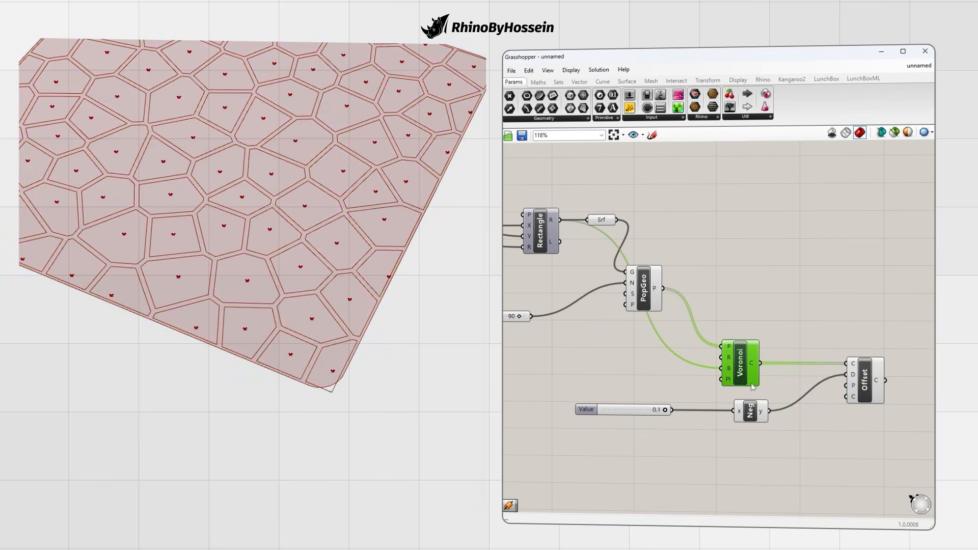
click(869, 388)
right_click(606, 224)
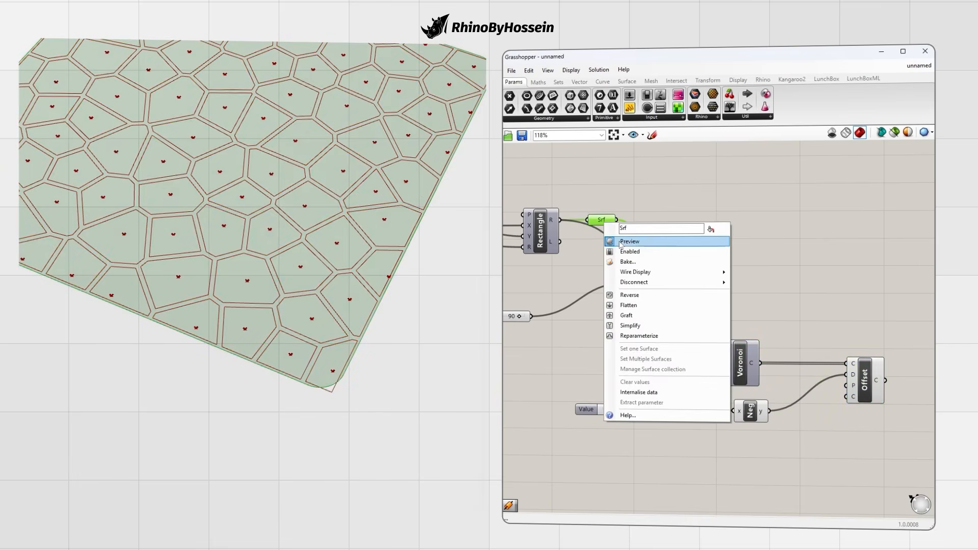
click(619, 243)
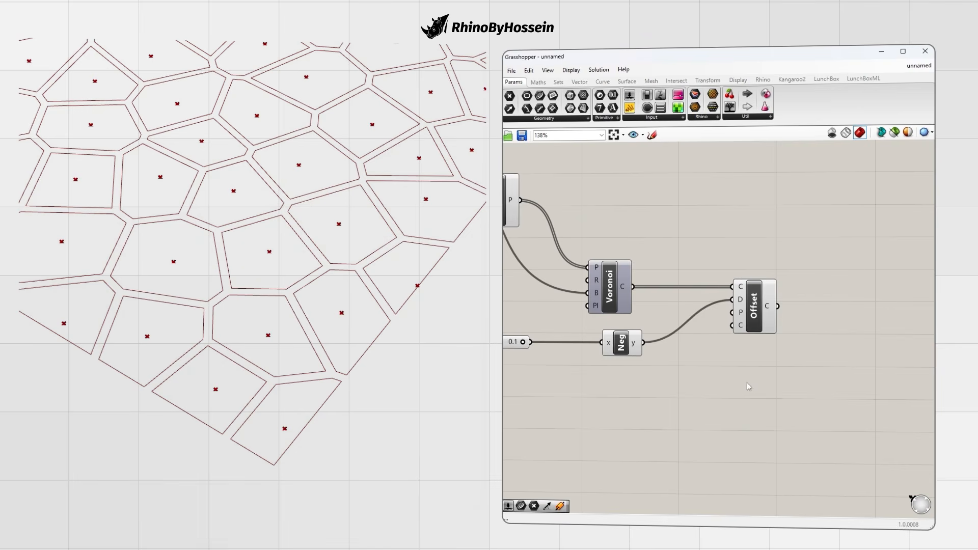
Step: Add a curve Fillet component beside the Offset component and connect the offset curves to its curve input
double_click(747, 383)
text(fil)
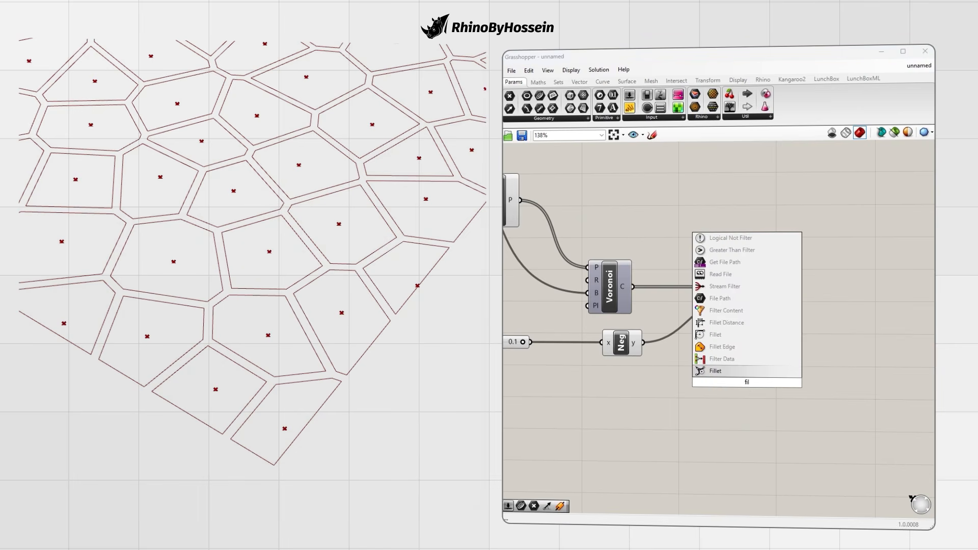
click(716, 335)
drag(779, 306, 852, 371)
Step: Add a 0.1 number slider connected to the Fillet radius input, and hide the Offset component's preview
double_click(731, 398)
text(0.1)
key(Return)
drag(786, 399, 870, 355)
right_click(758, 306)
click(787, 325)
right_drag(321, 331, 374, 341)
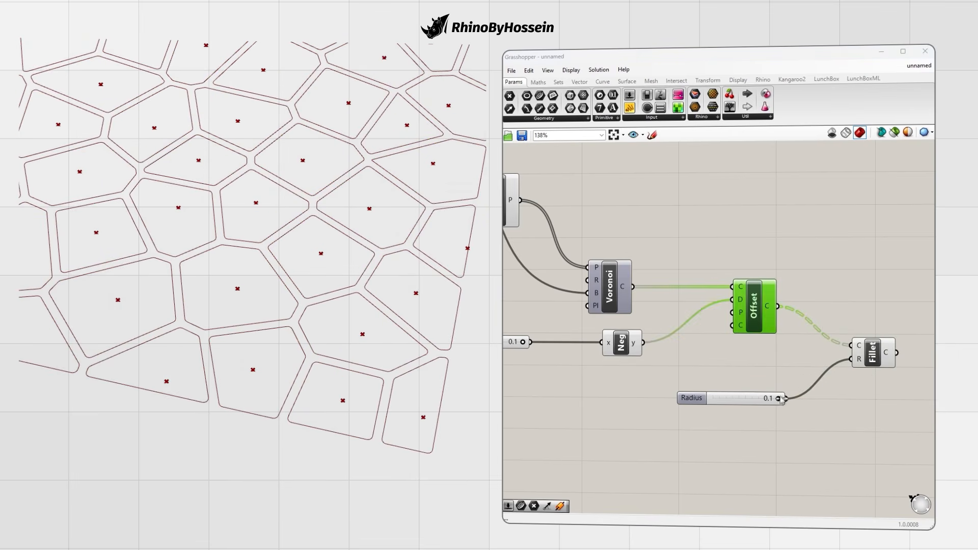
Step: Edit the Radius slider's settings and set the fillet radius to 0.2
double_click(744, 398)
drag(747, 433, 745, 442)
click(695, 504)
drag(734, 400, 739, 405)
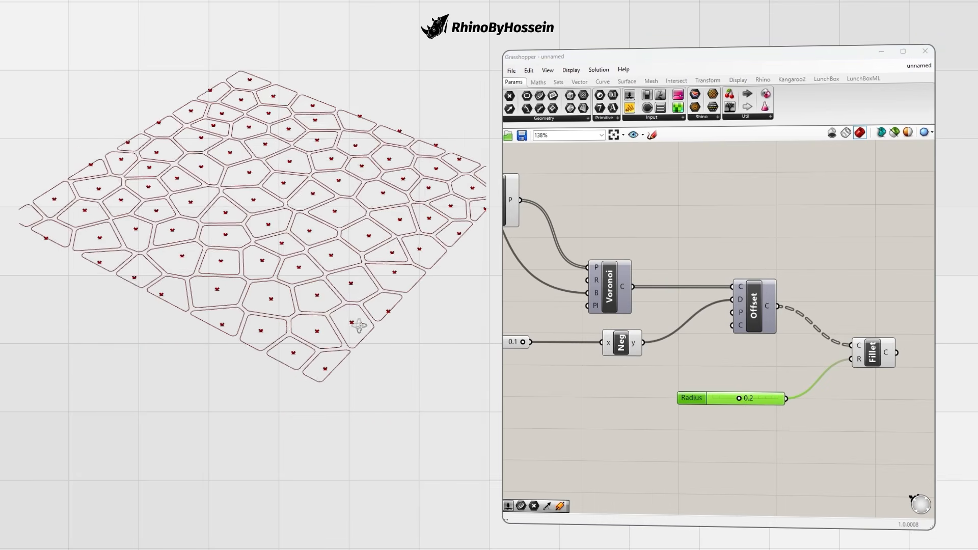
Step: Place a Surface parameter after the Fillet component and connect the filleted curves to it
scroll(357, 315, down, 2)
right_drag(734, 281, 705, 292)
scroll(705, 293, down, 2)
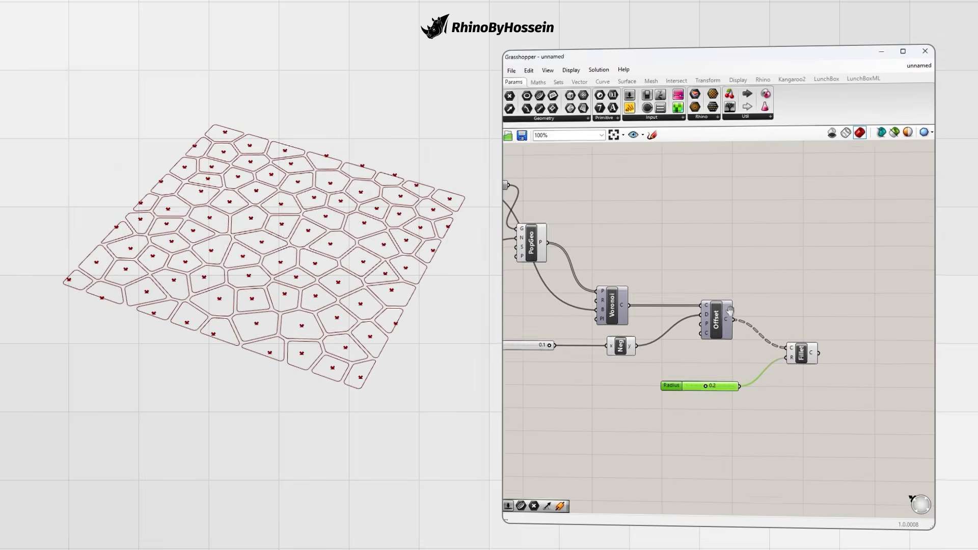
drag(583, 108, 843, 323)
drag(816, 353, 831, 323)
right_drag(842, 326, 800, 317)
drag(801, 316, 840, 331)
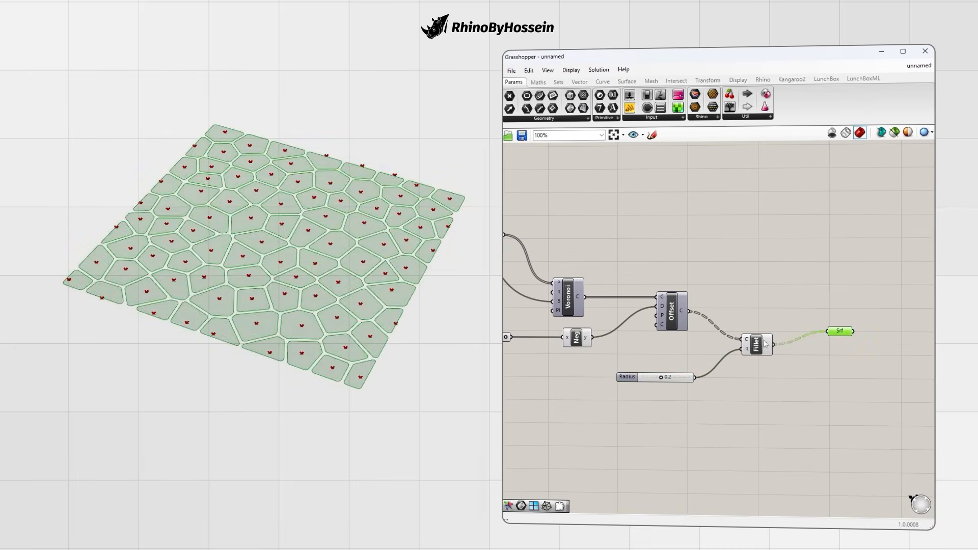
Step: Add an Extrude component with the Surface parameter as its base and a Unit Z component as its direction
double_click(852, 301)
text(extr)
key(Return)
drag(853, 331, 906, 283)
double_click(766, 267)
text(z)
key(Return)
drag(787, 268, 778, 289)
Step: Connect a number slider set to 5 to the Unit Z factor, and move the Surface parameter next to Fillet
double_click(689, 244)
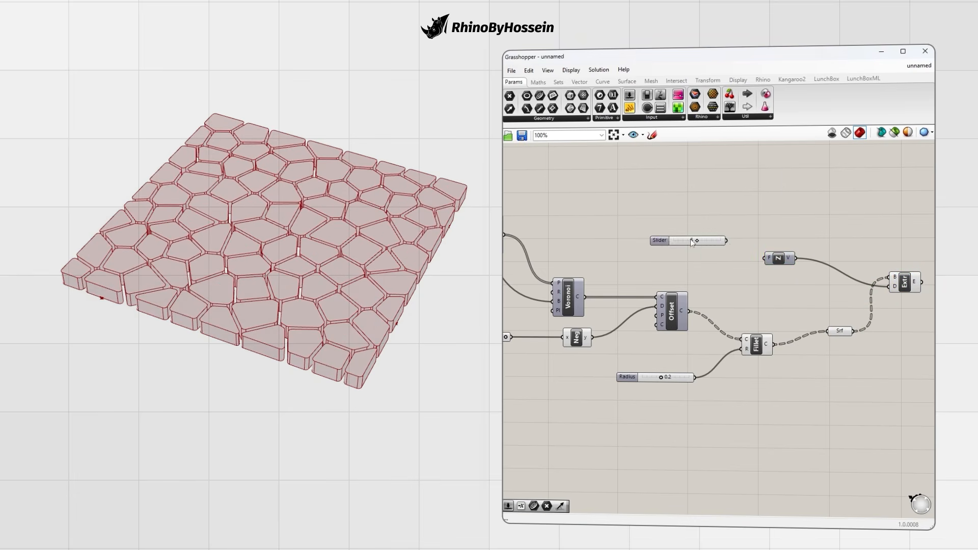
drag(727, 240, 768, 258)
click(695, 240)
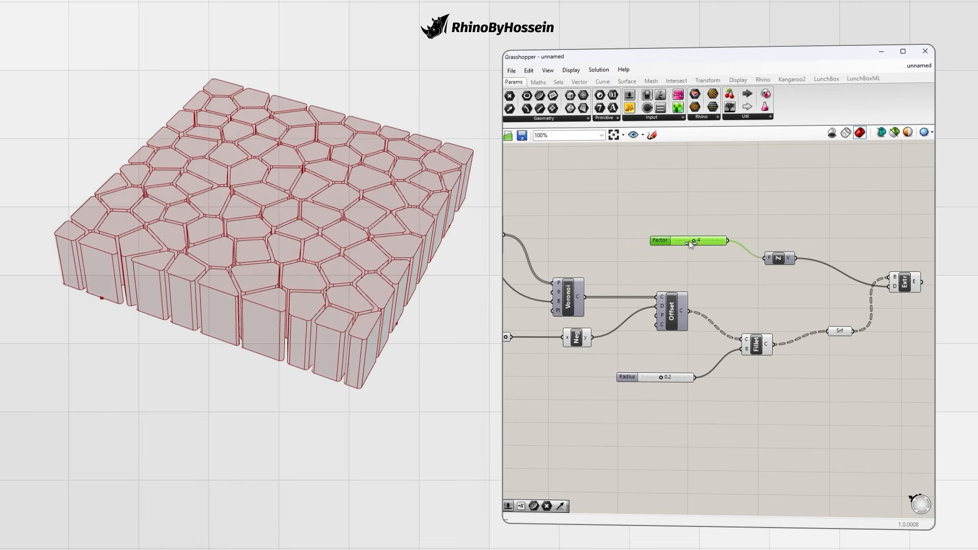
right_drag(402, 254, 333, 277)
right_drag(826, 286, 726, 282)
drag(740, 326, 699, 339)
click(682, 397)
right_drag(324, 285, 346, 361)
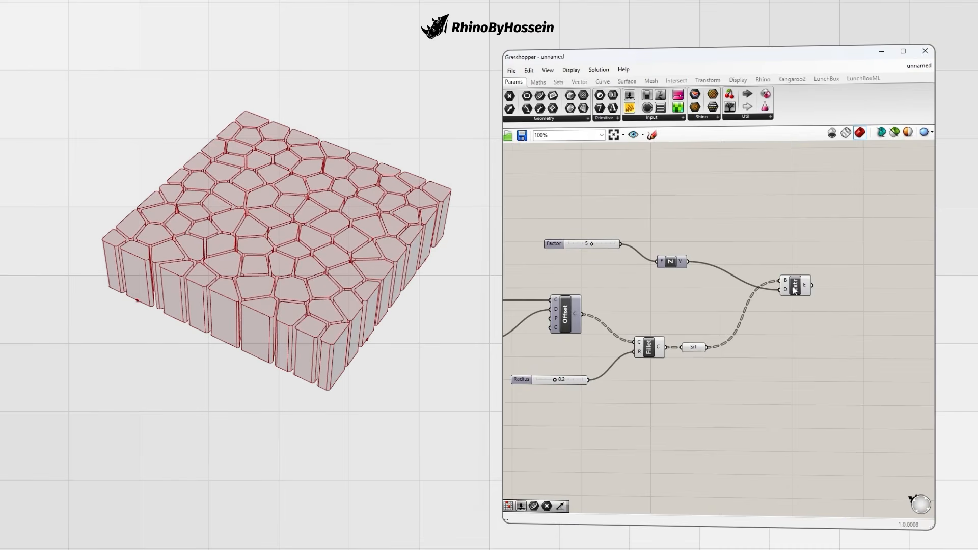
Step: Add a Random Reduce component and connect the flattened Surface parameter to its list input
right_drag(677, 362, 685, 364)
double_click(685, 363)
text(rando)
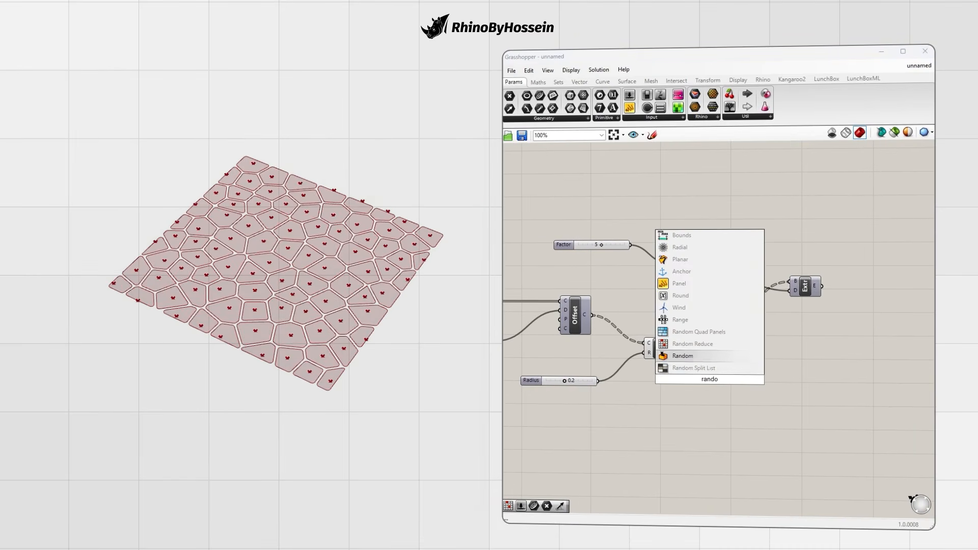
key(Up)
key(Return)
right_click(703, 349)
mouse_move(711, 380)
mouse_down()
mouse_move(762, 363)
mouse_move(762, 381)
mouse_up()
click(726, 420)
Step: Add a number slider set to 20 and connect it to the Random Reduce reduction input
double_click(701, 387)
text(20)
key(Return)
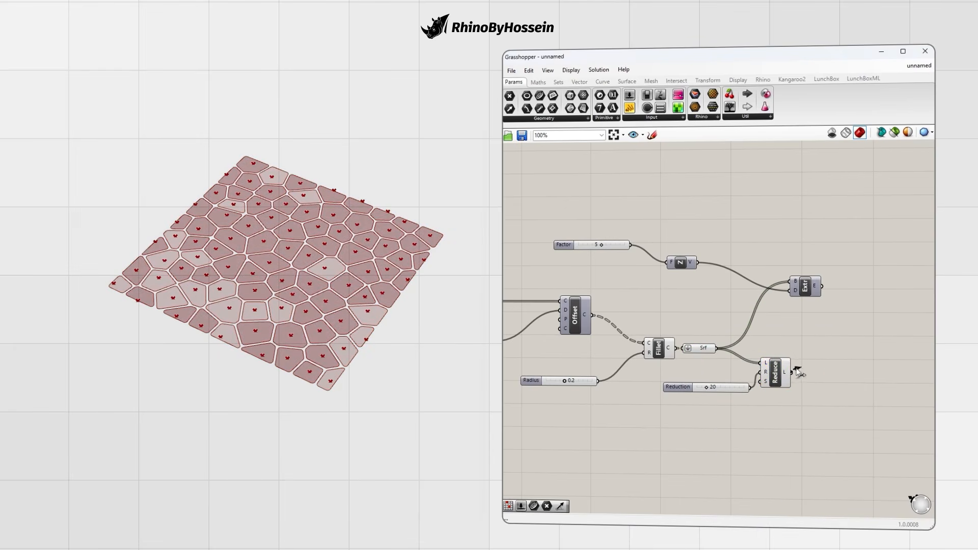
Step: Hide the Surface parameter's preview and set the Reduction slider to 26
right_click(695, 350)
click(713, 346)
click(781, 381)
drag(707, 388, 711, 391)
Step: Replace the Extrude base input with the Random Reduce output and turn on the Extrude component's preview
drag(791, 372, 793, 287)
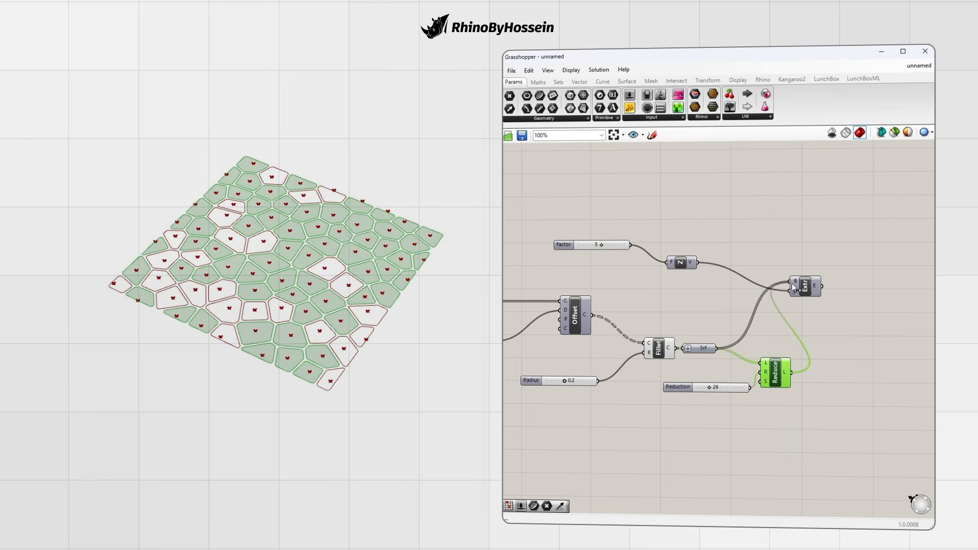
drag(775, 374, 777, 360)
right_click(805, 289)
click(825, 311)
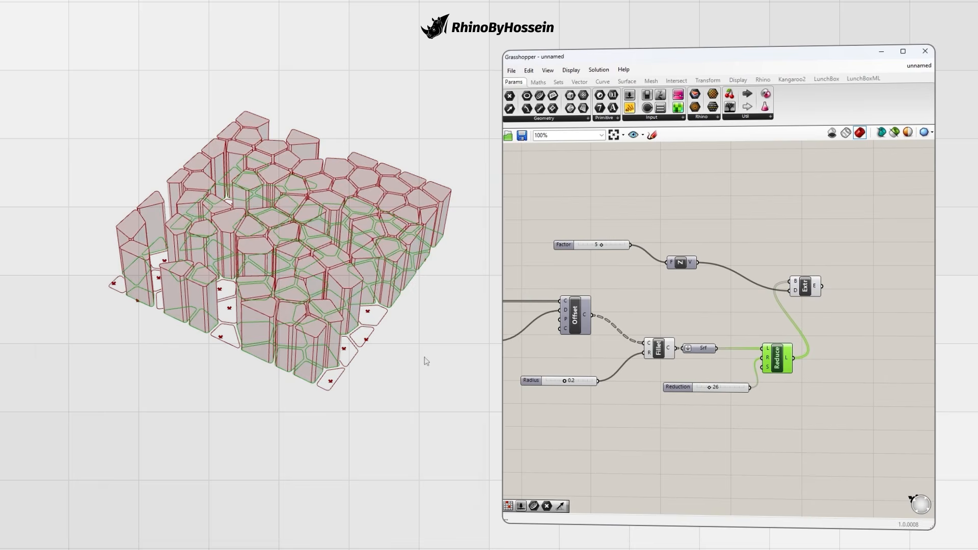
Step: Add a preview component from the Display category and connect the extruded cells to its geometry input
right_drag(426, 361, 404, 352)
click(724, 204)
click(738, 80)
click(721, 95)
click(850, 280)
drag(821, 286, 836, 272)
drag(847, 283, 858, 268)
click(622, 285)
Step: Adjust the Random Reduce reduction slider and the fillet Radius slider to vary the extruded cells
right_drag(381, 336, 379, 340)
drag(711, 388, 724, 393)
drag(564, 380, 563, 383)
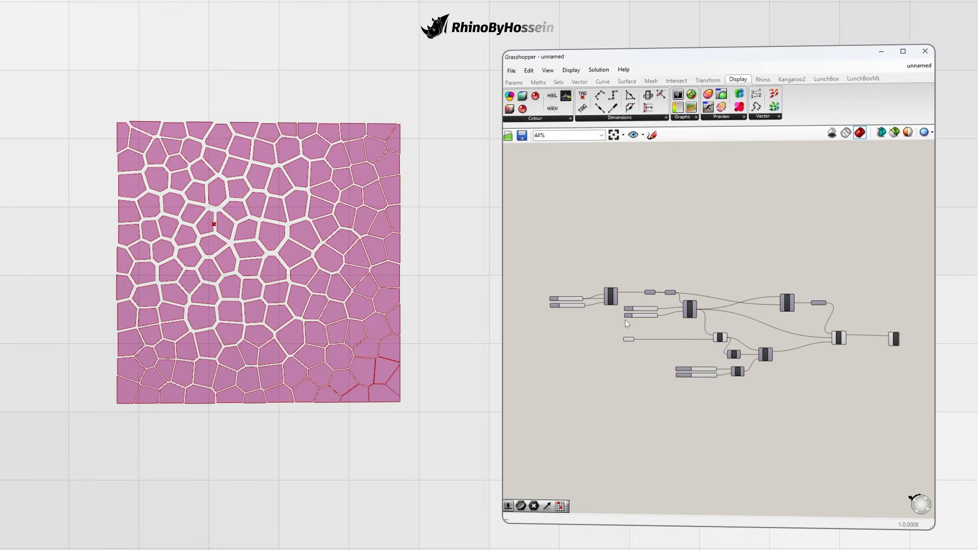
Step: Set the point Count to 203 and the Seed to 6, and move the attractor point towards the square's lower-left corner
scroll(688, 310, up, 3)
scroll(642, 311, up, 3)
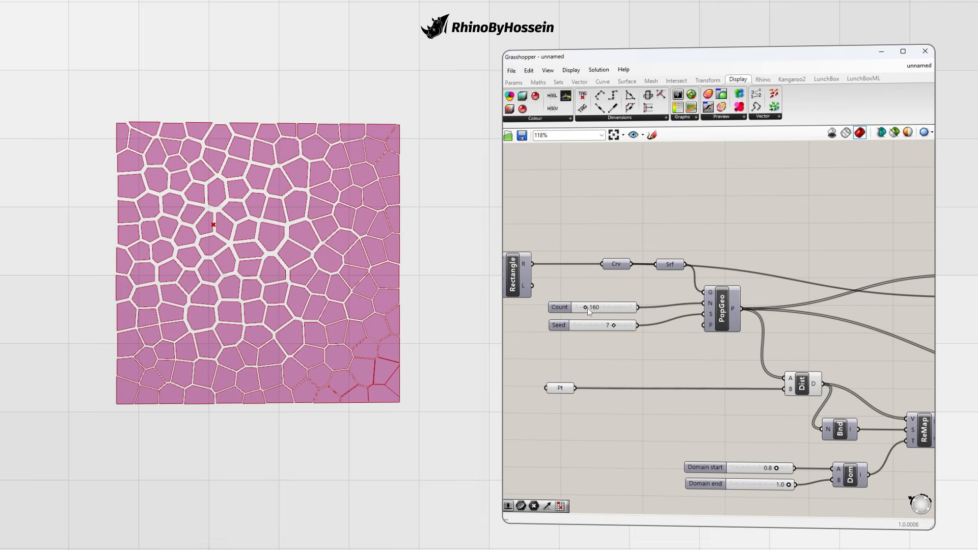
drag(589, 306, 612, 326)
click(560, 390)
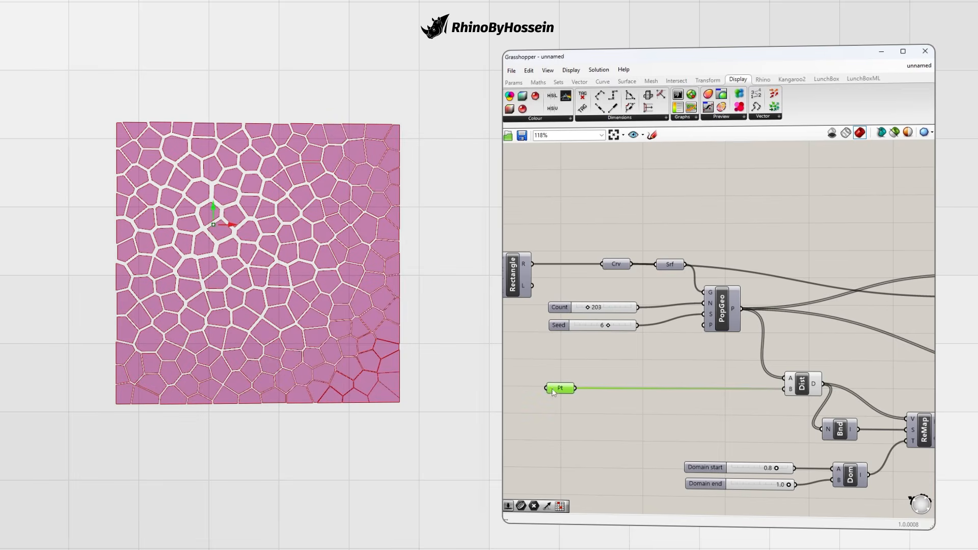
drag(231, 227, 147, 318)
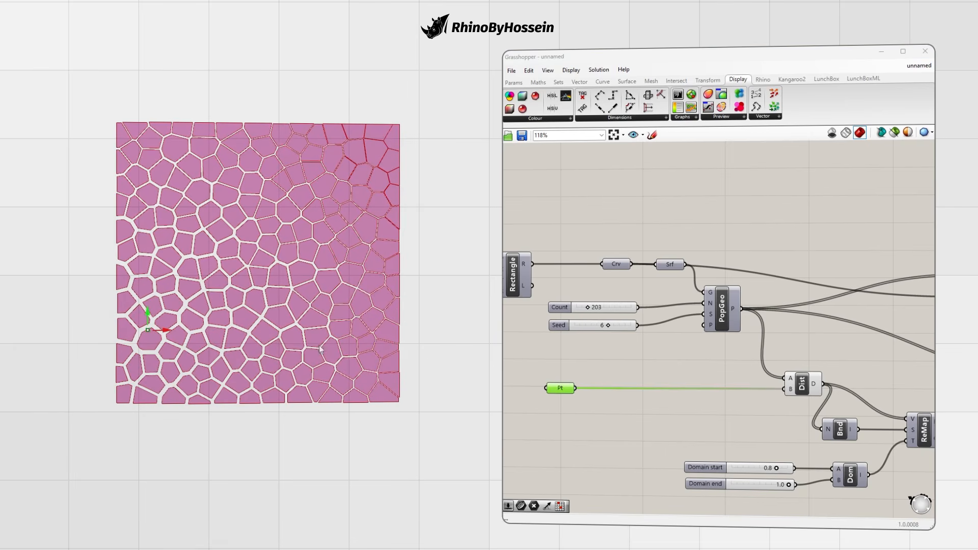
Step: Set the point Count to 254 and the Seed to 10, and move the attractor point towards the square's upper-right corner
mouse_move(776, 467)
mouse_down()
mouse_move(749, 471)
mouse_move(776, 478)
mouse_up()
drag(149, 318, 320, 281)
mouse_move(604, 325)
mouse_down()
mouse_move(631, 325)
mouse_move(578, 313)
mouse_move(592, 316)
mouse_up()
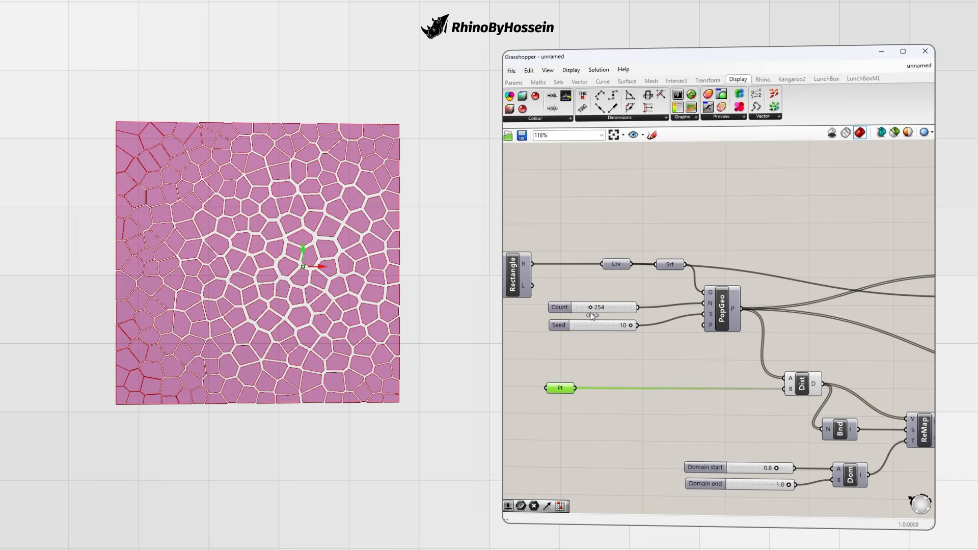
drag(303, 248, 397, 155)
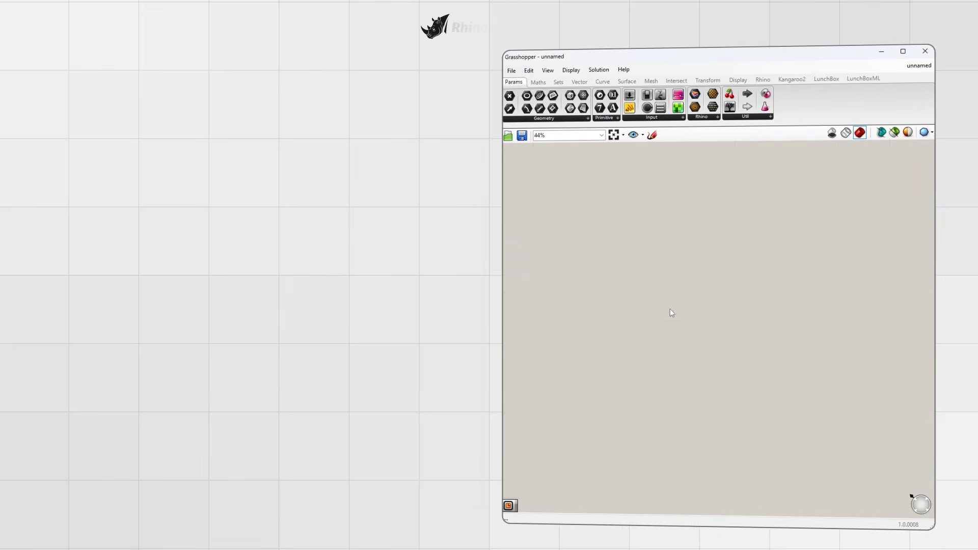
Step: Add a Rectangular grid component to the empty canvas
double_click(697, 321)
text(re)
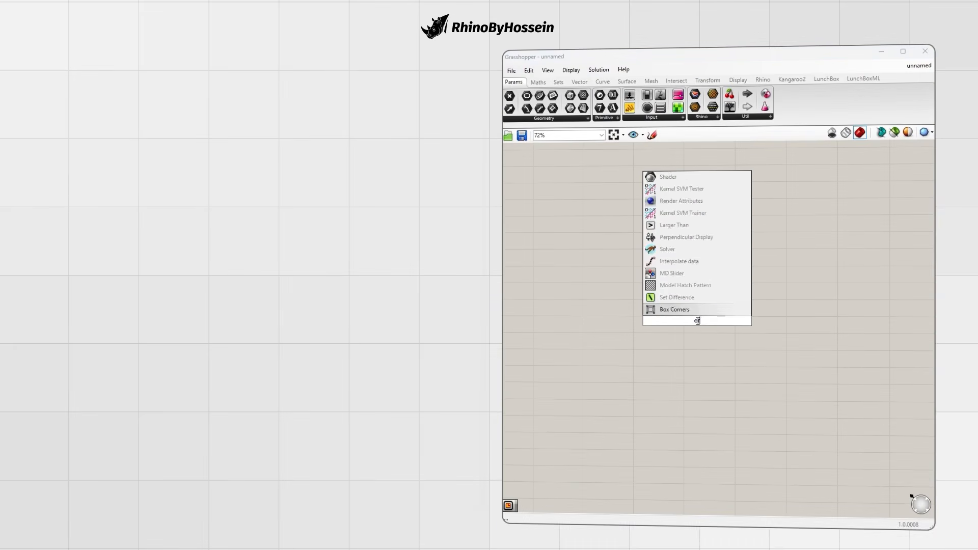
text(c)
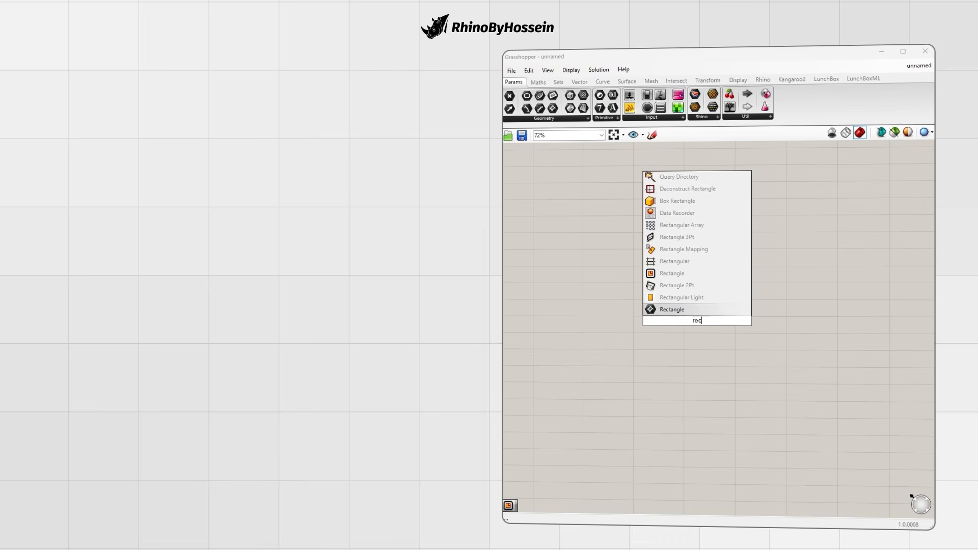
click(674, 262)
scroll(699, 331, up, 5)
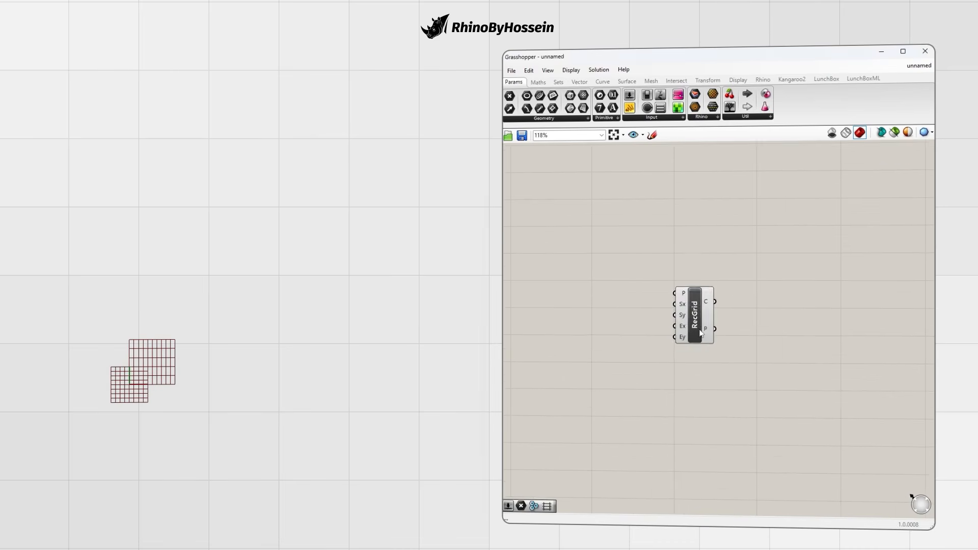
Step: Add a number slider set to 10 and connect it to the grid's Extent X and Extent Y inputs
double_click(613, 337)
text(10)
key(Return)
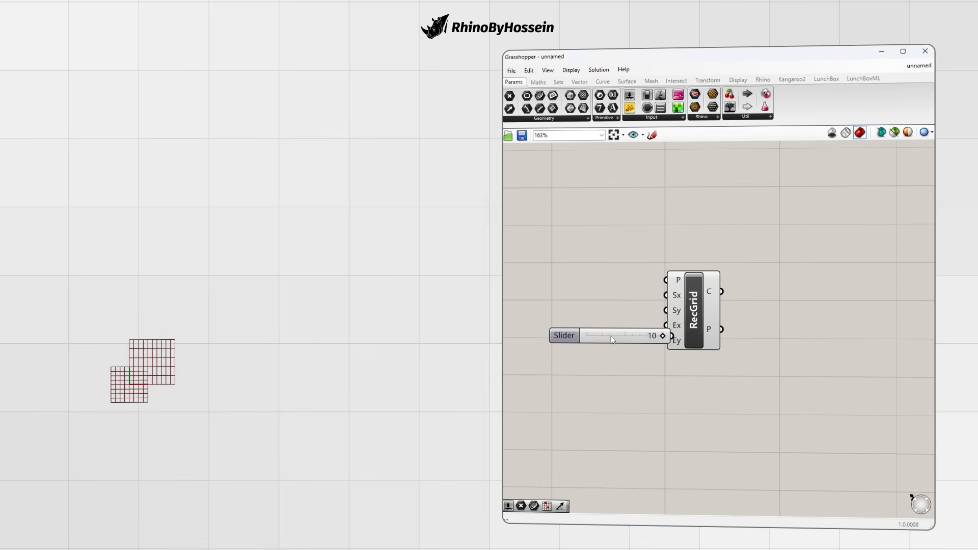
mouse_move(675, 330)
mouse_down()
mouse_move(730, 330)
mouse_move(689, 338)
mouse_move(706, 345)
mouse_move(682, 335)
mouse_up()
drag(747, 311, 809, 305)
Step: Add a number slider set to 5 and connect it to the grid's Size X and Size Y inputs
double_click(581, 268)
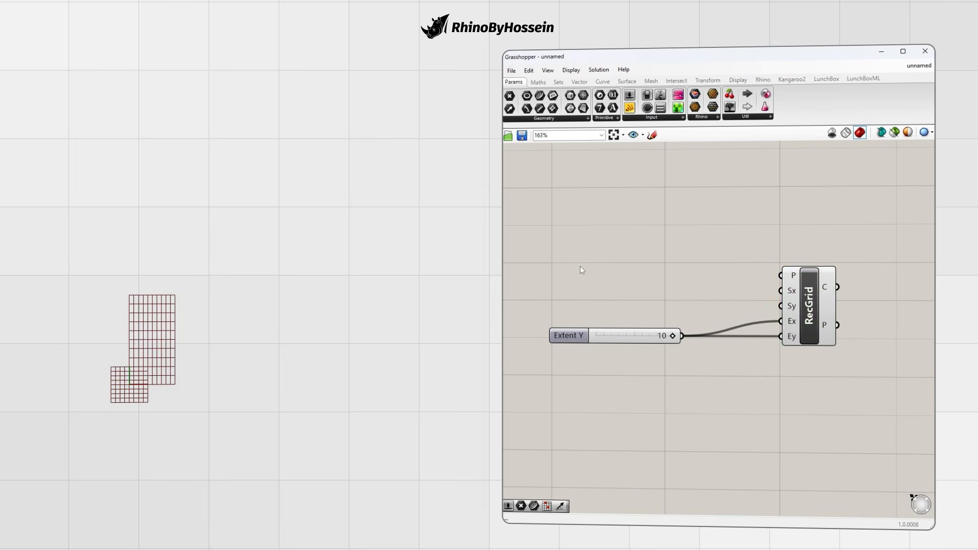
text(5)
key(Return)
drag(531, 264, 565, 305)
drag(674, 305, 780, 306)
scroll(753, 284, down, 1)
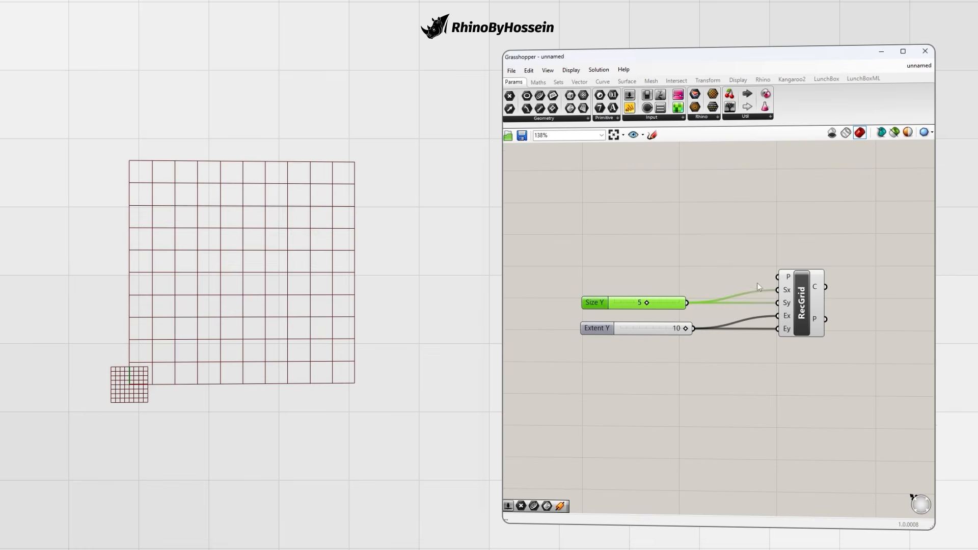
Step: Connect the grid's points output to a new Point parameter and hide the grid component's preview
click(509, 96)
click(885, 321)
drag(826, 320, 896, 324)
right_click(801, 308)
click(815, 327)
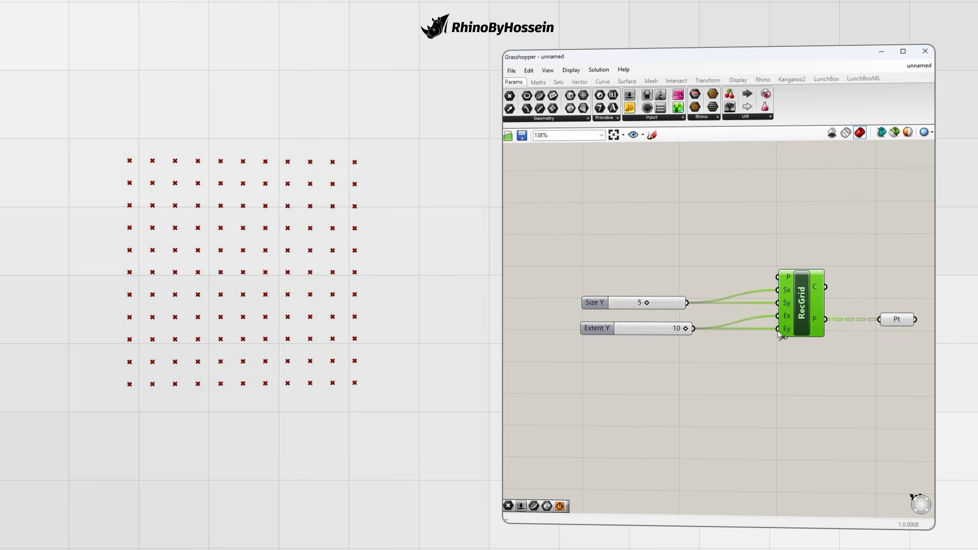
mouse_move(307, 266)
right_down()
mouse_move(319, 247)
mouse_move(319, 275)
right_up()
click(757, 371)
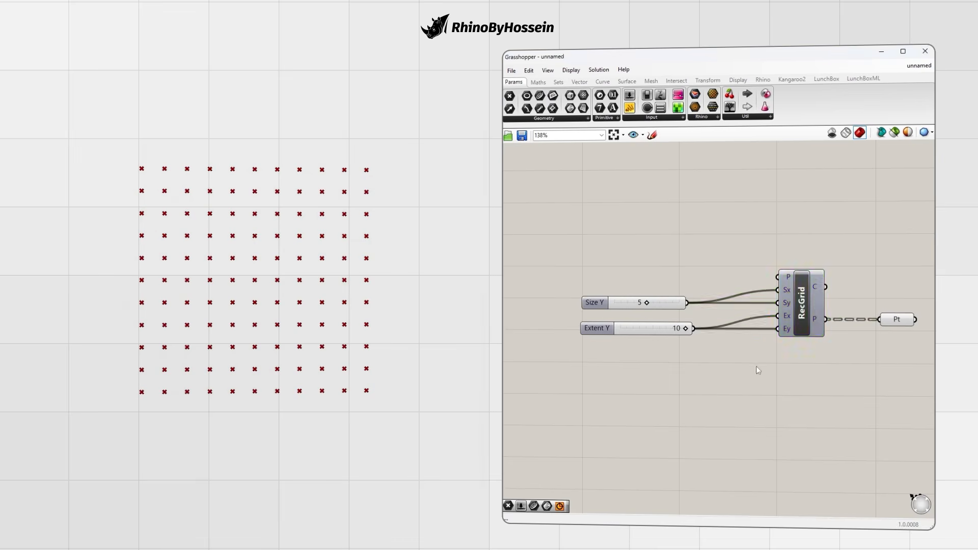
Step: Add a Construct Point component below the grid and connect a number slider set to 25 to its X input
scroll(697, 355, down, 2)
double_click(688, 385)
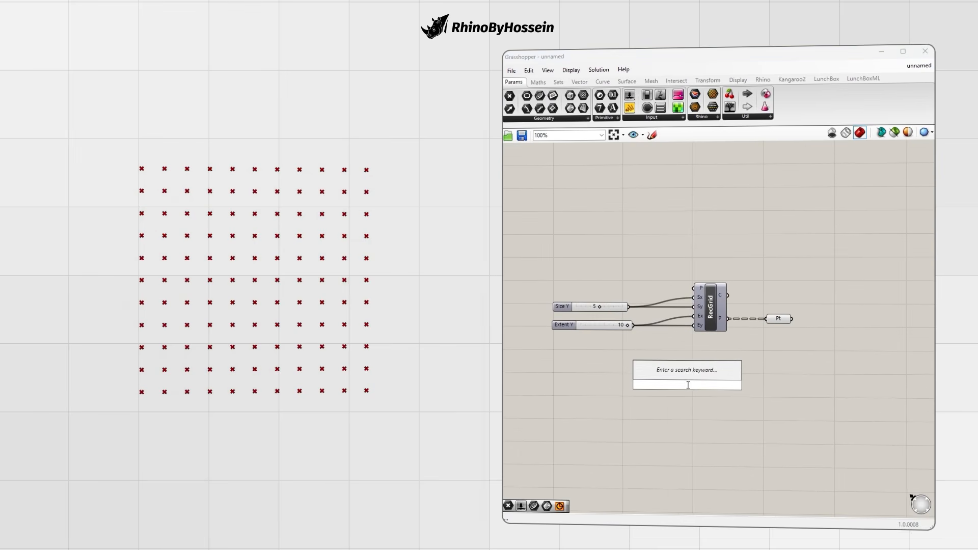
text(const)
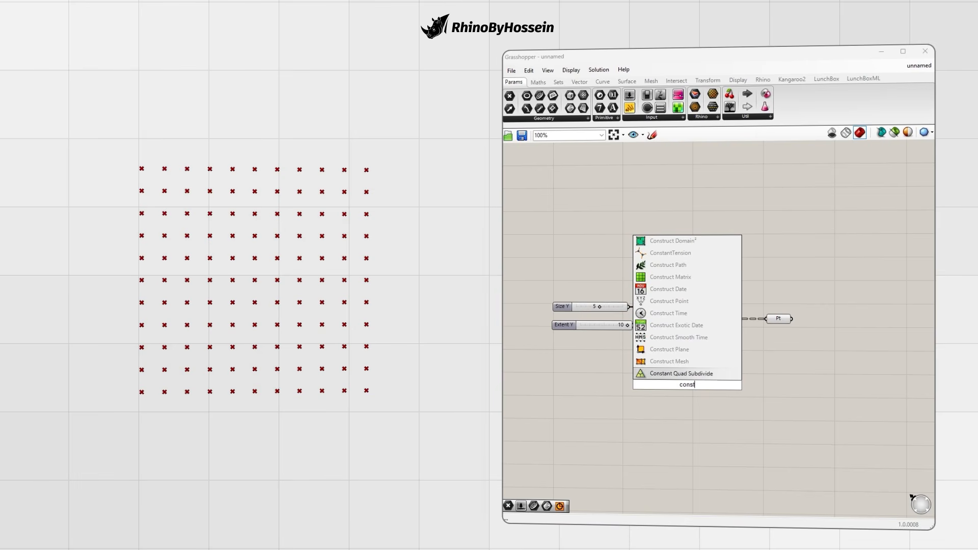
click(668, 302)
drag(698, 383, 731, 397)
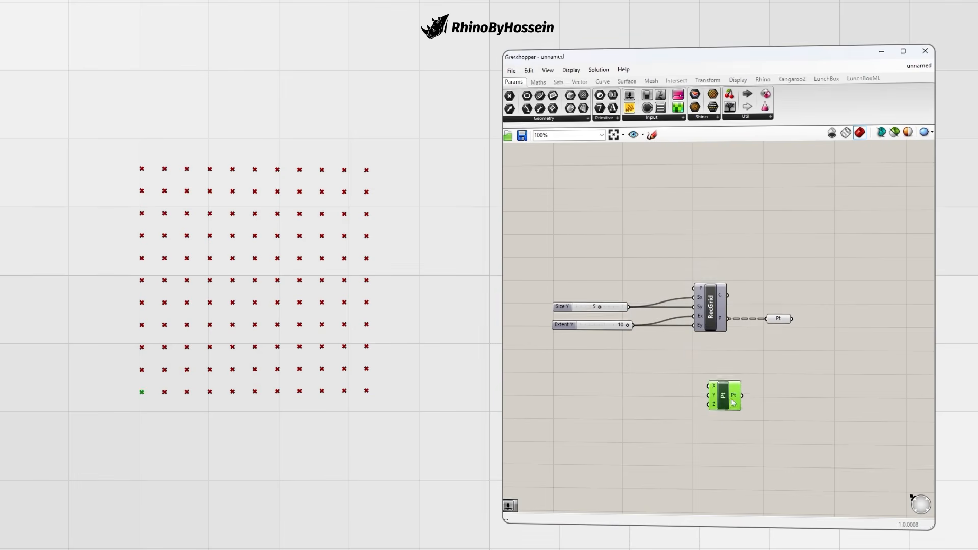
double_click(586, 401)
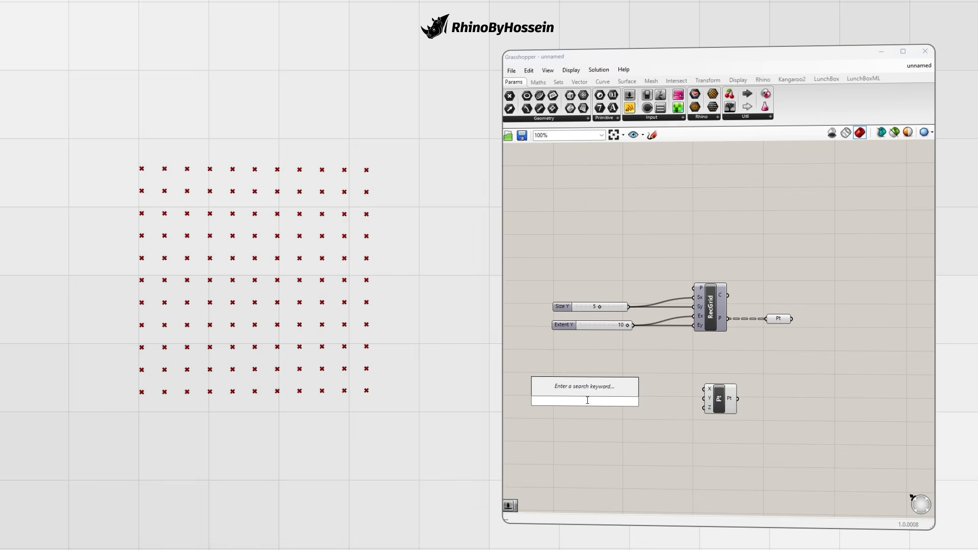
text(25)
key(Return)
drag(623, 401, 725, 403)
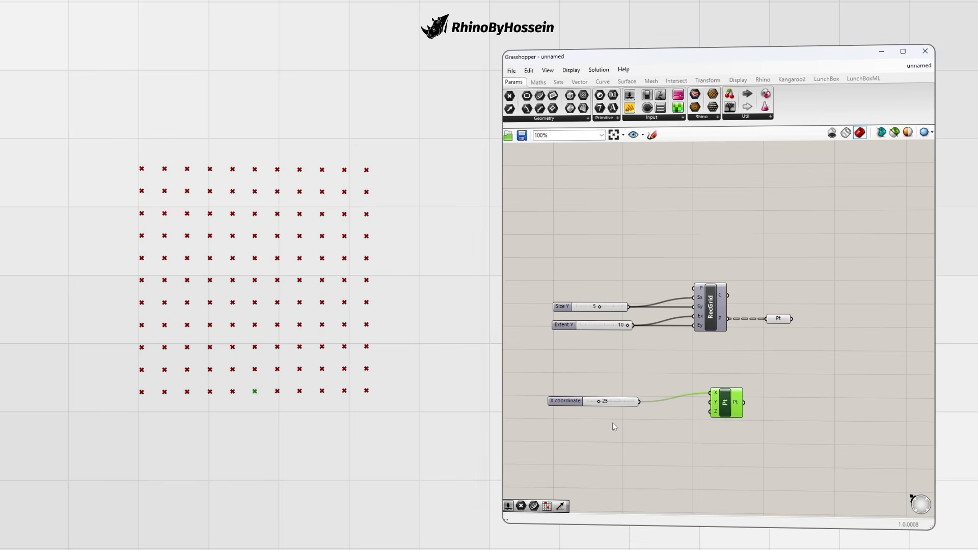
Step: Connect a copy of the X slider to the Construct Point Y input, and set the coordinates to X 18 and Y 32
click(568, 400)
key(ctrl+c)
key(ctrl+v)
drag(571, 409, 569, 424)
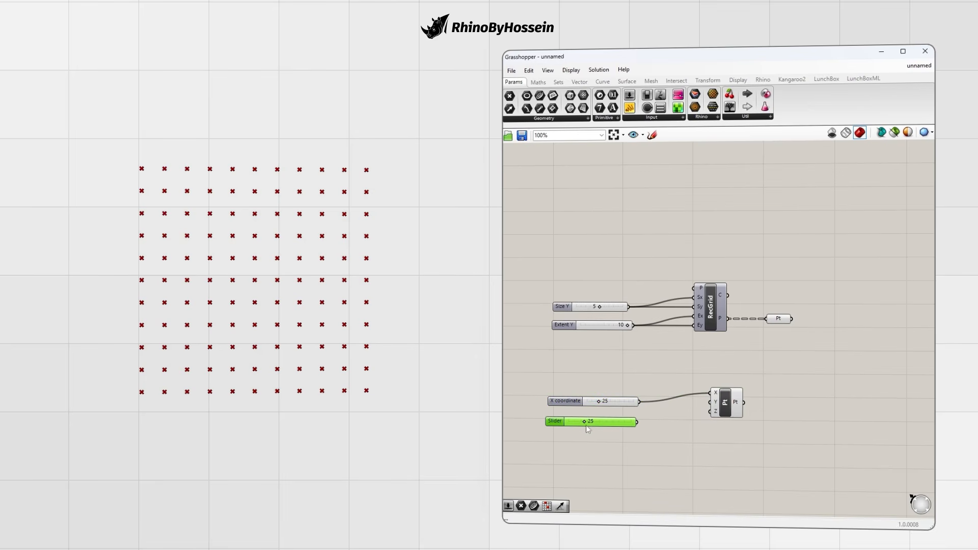
drag(636, 422, 710, 402)
drag(602, 403, 596, 424)
click(822, 377)
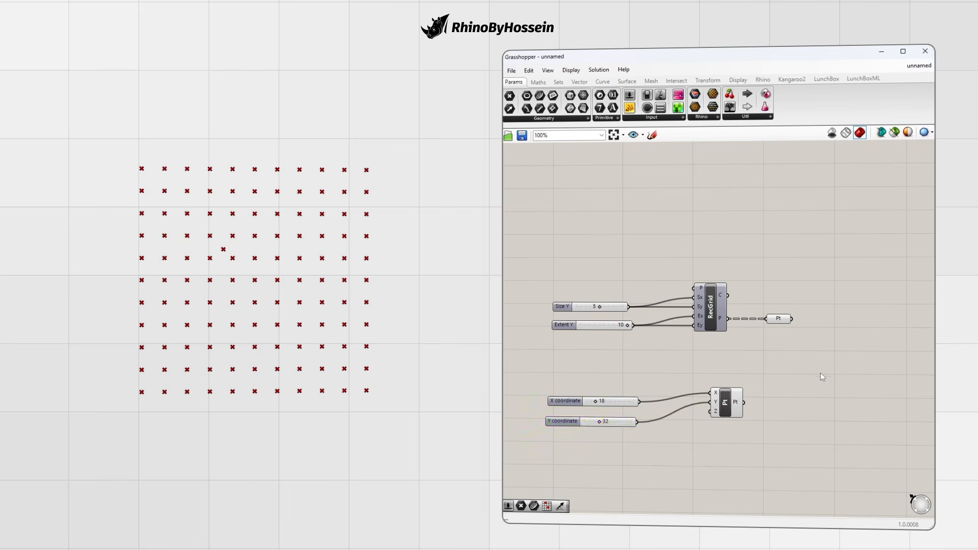
Step: Add a Distance component after the Point parameter, with the grid points as input A and the constructed point as input B
scroll(821, 377, down, 1)
double_click(793, 372)
text(distan)
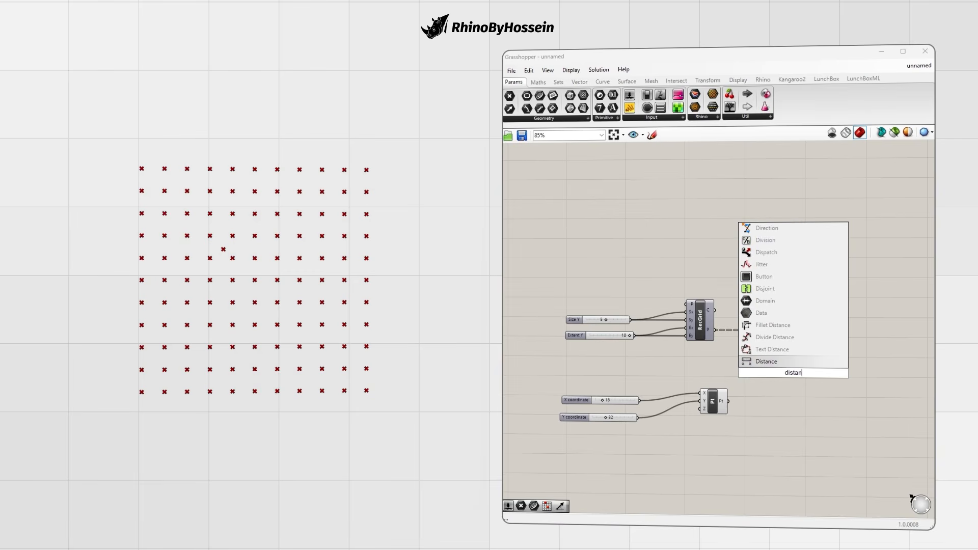
click(767, 361)
drag(768, 330, 780, 367)
drag(728, 401, 827, 366)
click(815, 383)
scroll(815, 383, down, 2)
right_drag(815, 383, 777, 357)
drag(787, 344, 787, 326)
scroll(783, 326, up, 2)
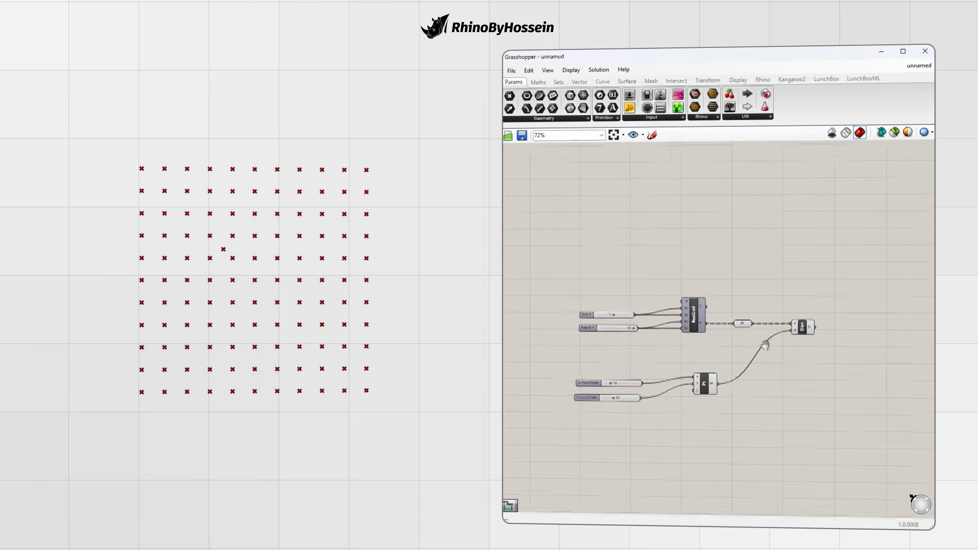
Step: Add a Remap Numbers component after the Distance component and connect the distances to its Value input
double_click(797, 357)
text(rema)
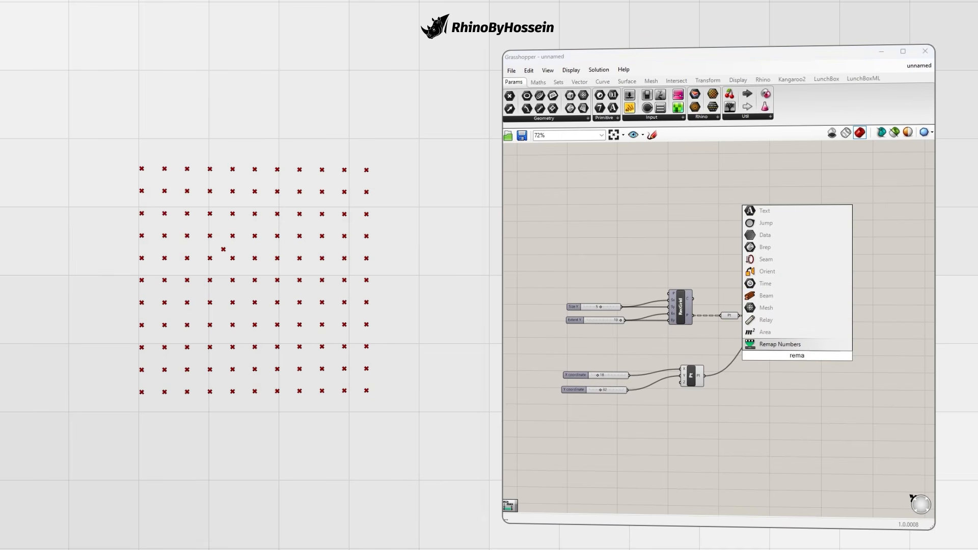
key(Return)
drag(799, 359, 857, 332)
scroll(858, 331, up, 2)
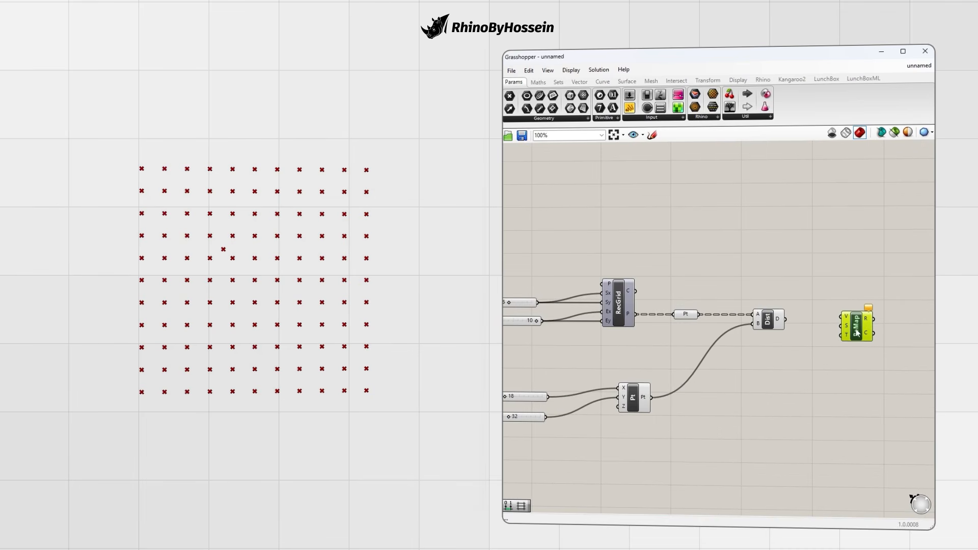
drag(827, 320, 840, 319)
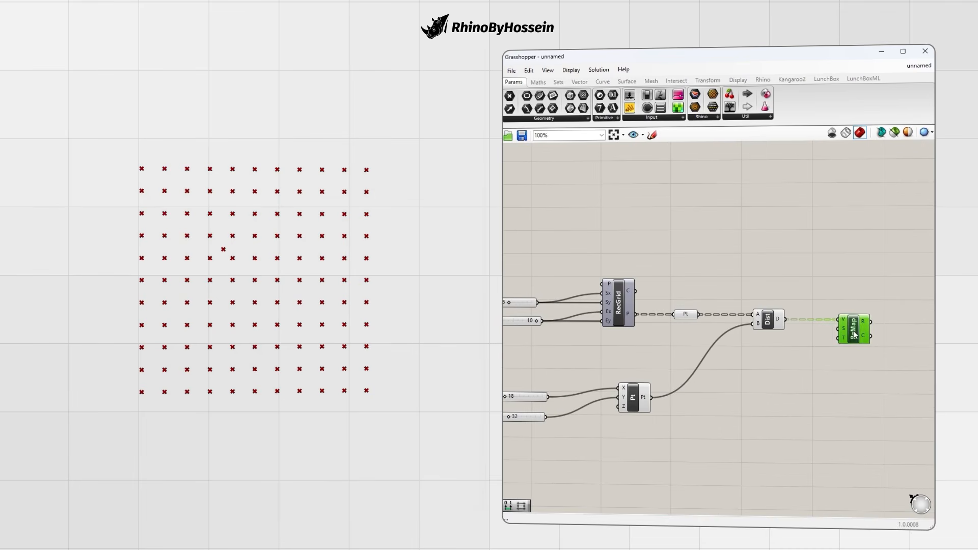
Step: Add a Bounds component fed by the distances and connect its output to the Source input of Remap Numbers
right_drag(815, 359, 834, 349)
double_click(784, 375)
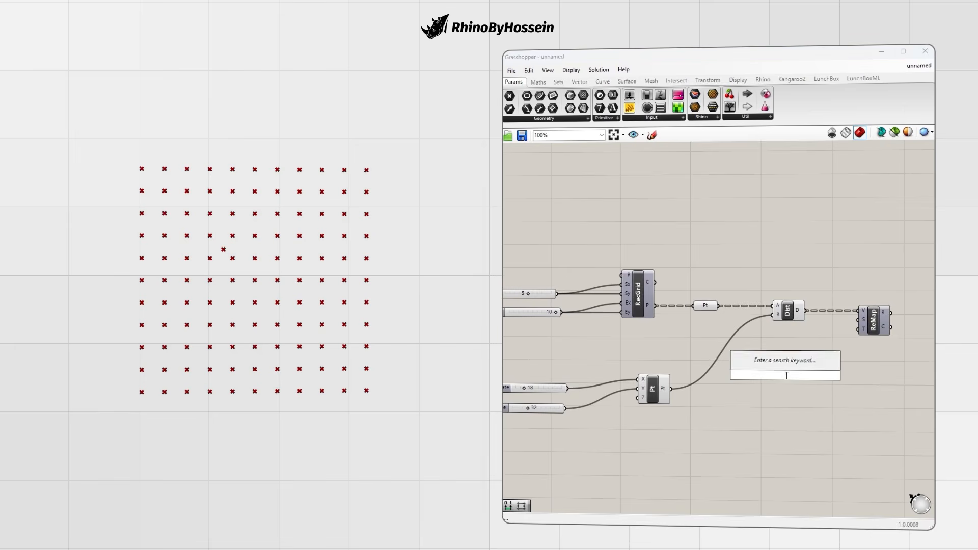
text(Bound)
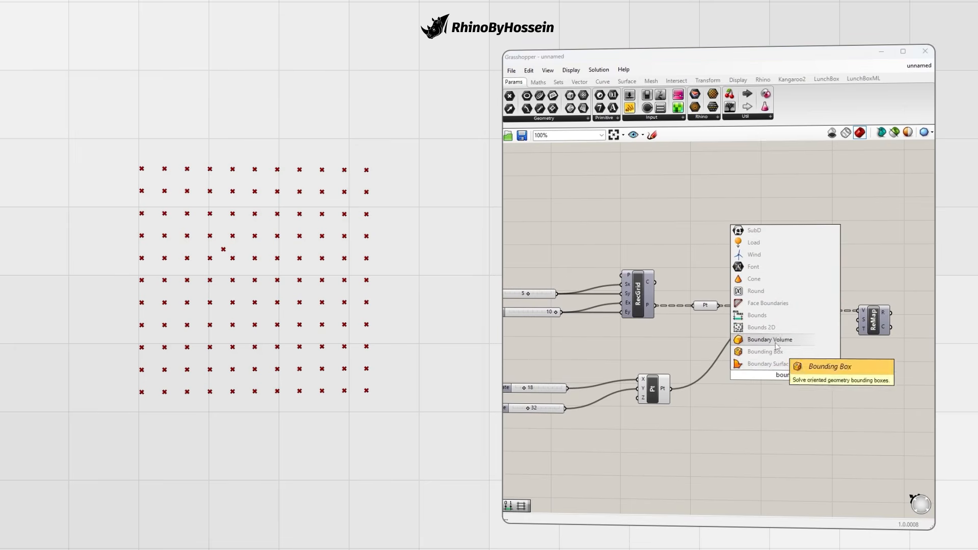
click(754, 317)
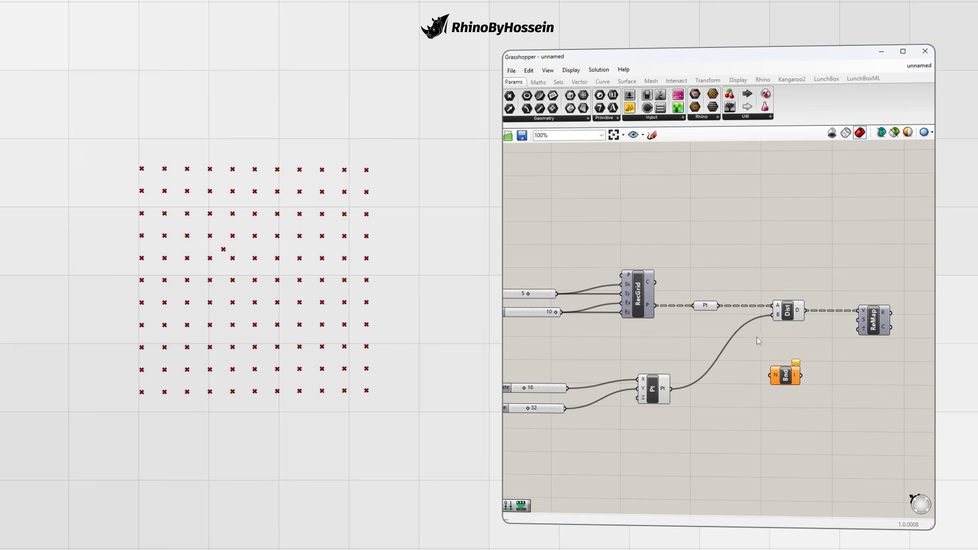
scroll(757, 337, down, 1)
drag(798, 314, 843, 323)
drag(781, 370, 815, 346)
drag(857, 322, 880, 322)
Step: Add a Construct Domain component below the Bounds component
double_click(818, 378)
text(cons)
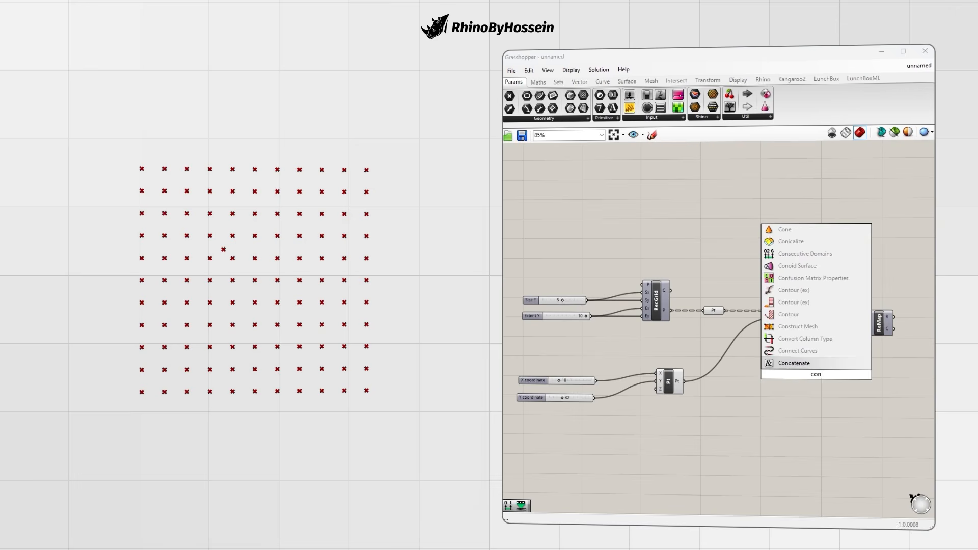
key(BackSpace)
key(BackSpace)
key(BackSpace)
key(BackSpace)
text(doma)
click(801, 302)
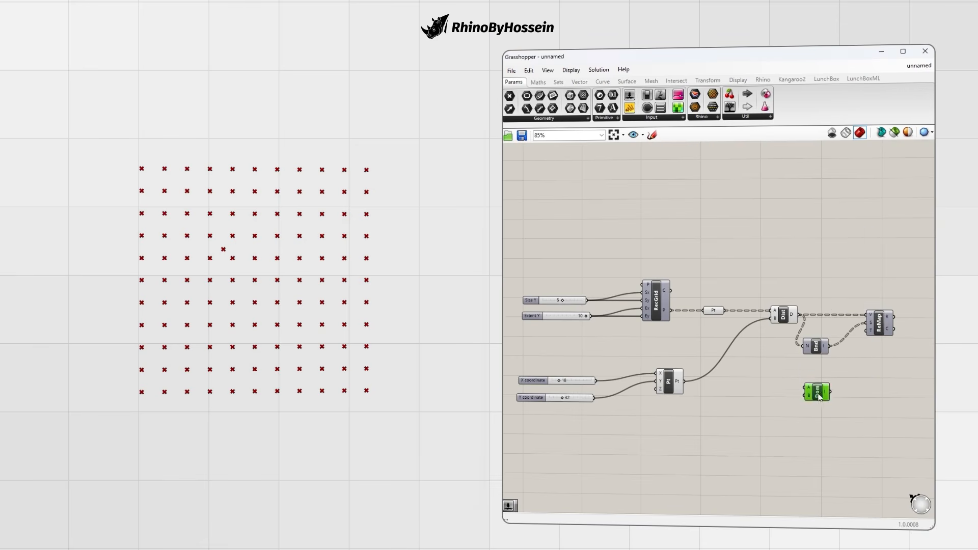
Step: Add two number sliders and connect them to the domain's start and end inputs
double_click(743, 411)
text(slider)
key(Return)
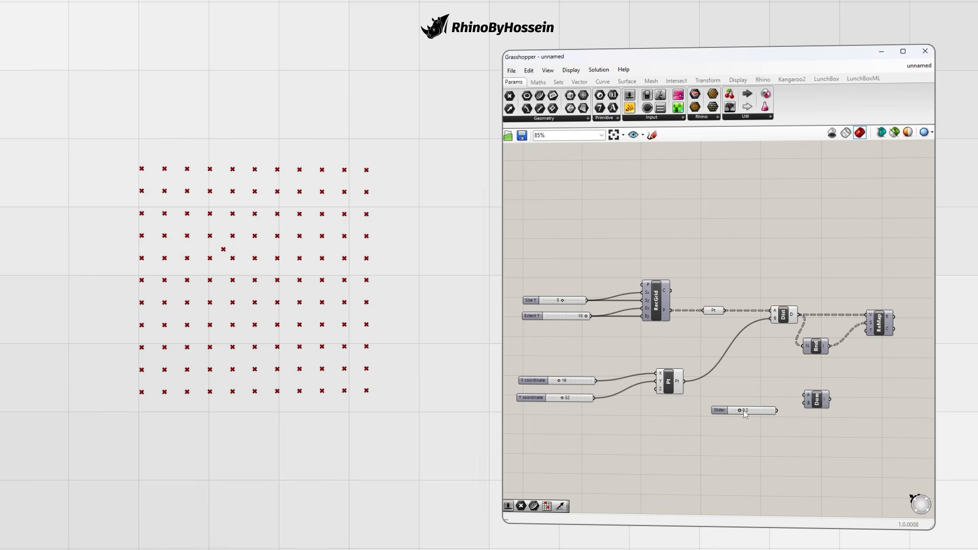
drag(777, 410, 840, 415)
double_click(743, 449)
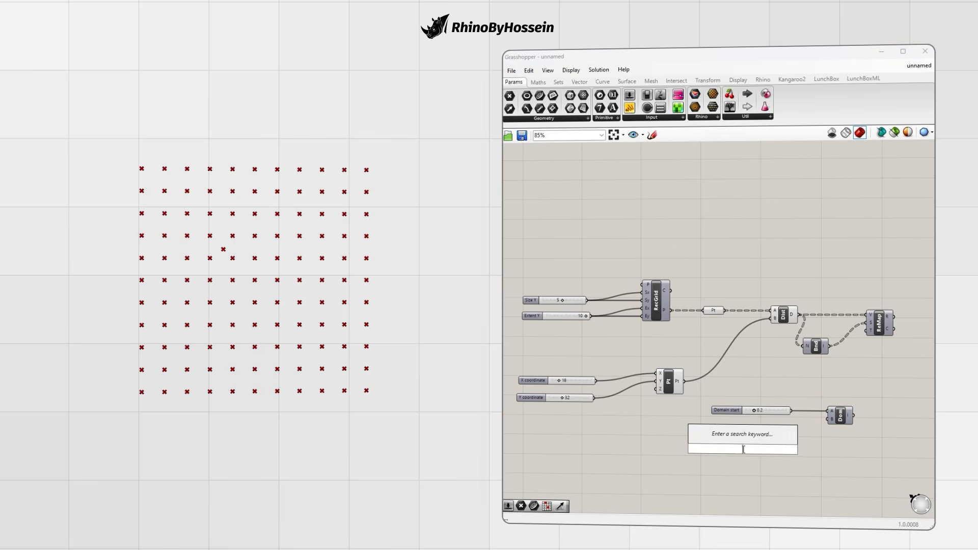
text(slider)
key(Return)
drag(792, 448, 827, 419)
drag(726, 448, 723, 426)
Step: Connect the constructed domain to the Target input of Remap Numbers and arrange the domain components neatly
drag(853, 415, 840, 329)
click(866, 359)
scroll(865, 359, down, 1)
right_drag(866, 359, 785, 359)
drag(801, 336, 833, 339)
drag(815, 451, 671, 399)
drag(763, 408, 773, 384)
click(662, 359)
scroll(662, 359, down, 3)
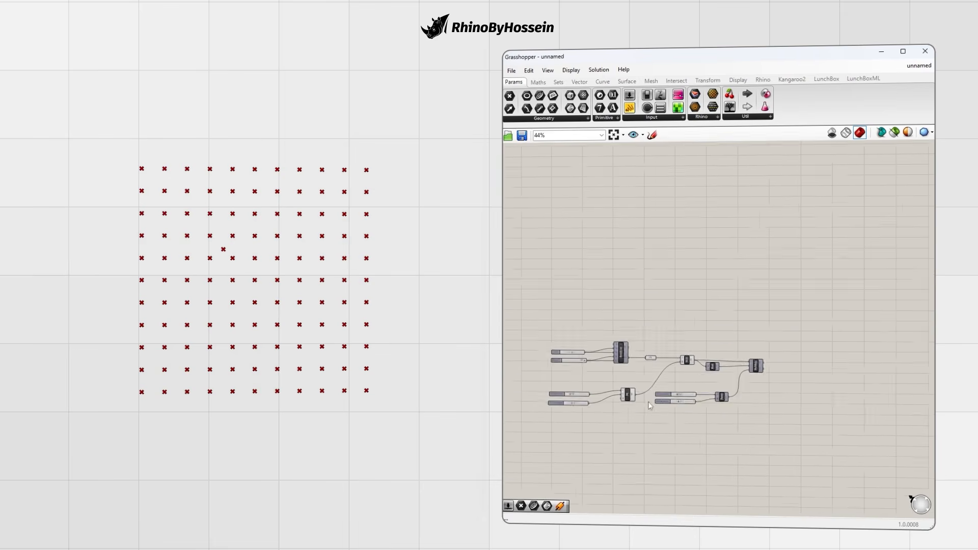
Step: Add a Circle component with the grid points as its plane input and the remapped numbers as its radius
scroll(708, 312, up, 2)
double_click(740, 294)
text(cir)
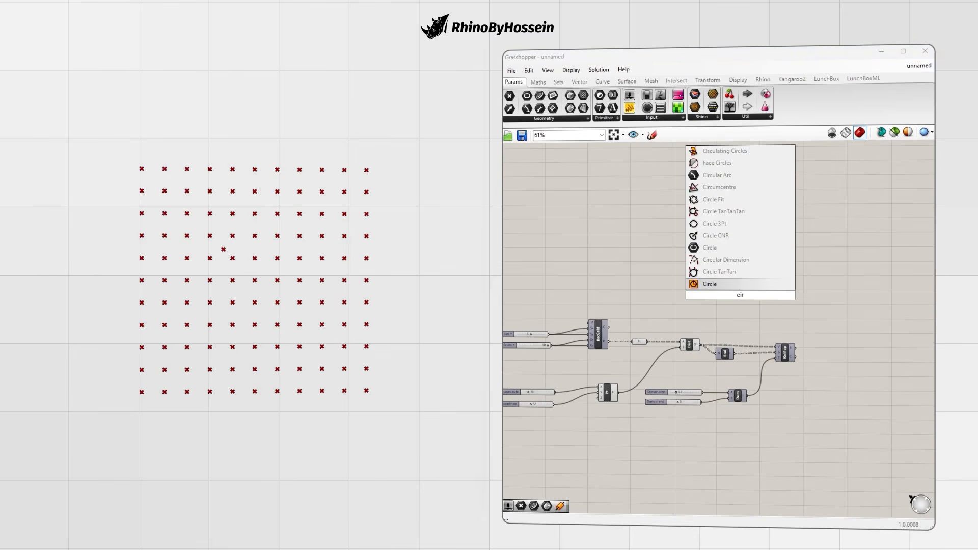
key(Return)
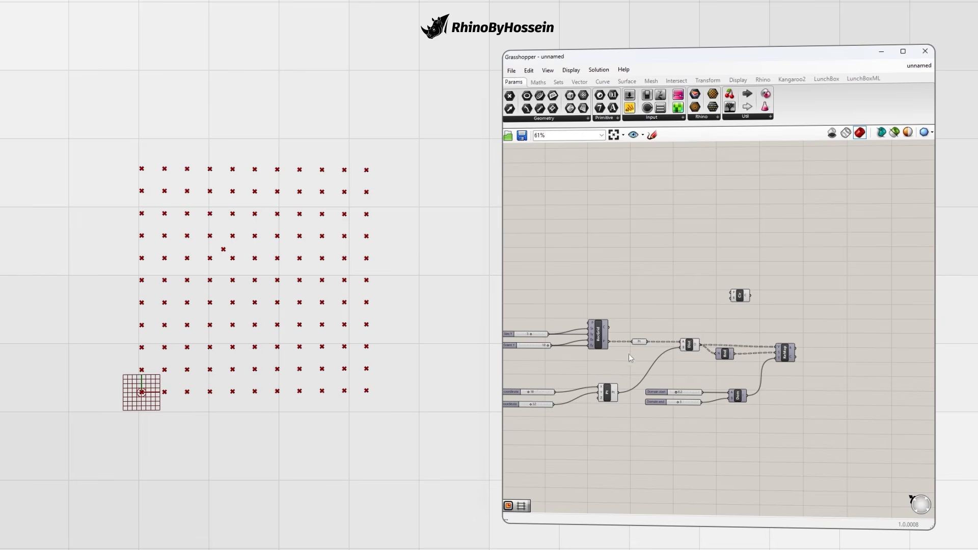
drag(646, 342, 864, 308)
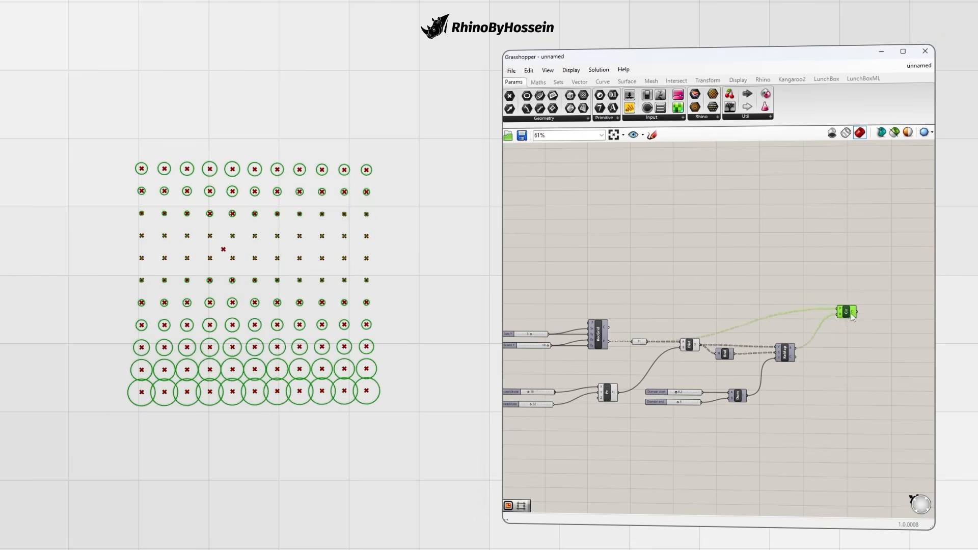
Step: Set the radius domain's start to 1.0 and its end to 2
scroll(683, 408, up, 3)
mouse_move(672, 387)
mouse_down()
mouse_move(704, 388)
mouse_move(668, 402)
mouse_up()
right_drag(661, 404, 668, 383)
scroll(809, 369, down, 1)
click(808, 368)
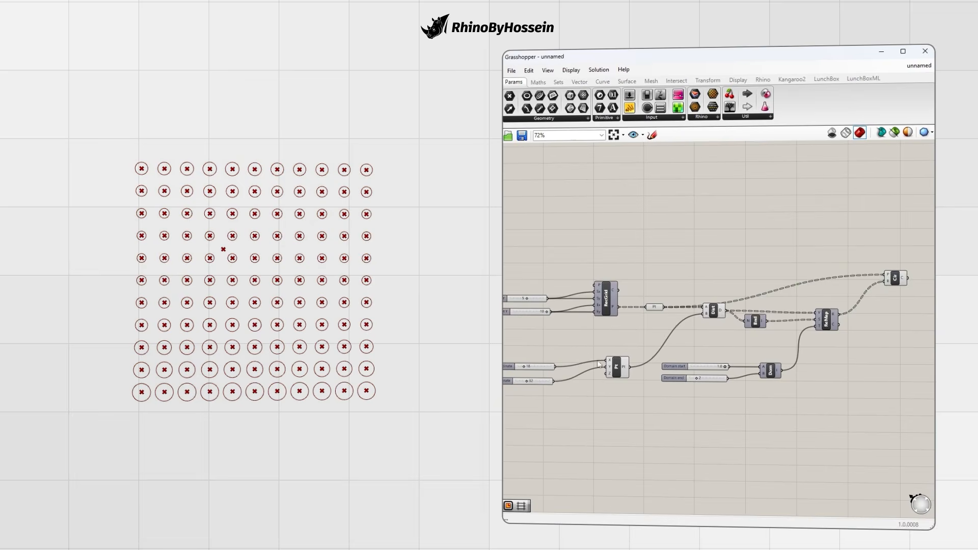
Step: Move the attractor point to X 40 and Y 23
scroll(599, 364, up, 1)
mouse_move(580, 355)
mouse_down()
mouse_move(593, 357)
mouse_move(574, 374)
mouse_move(583, 368)
mouse_up()
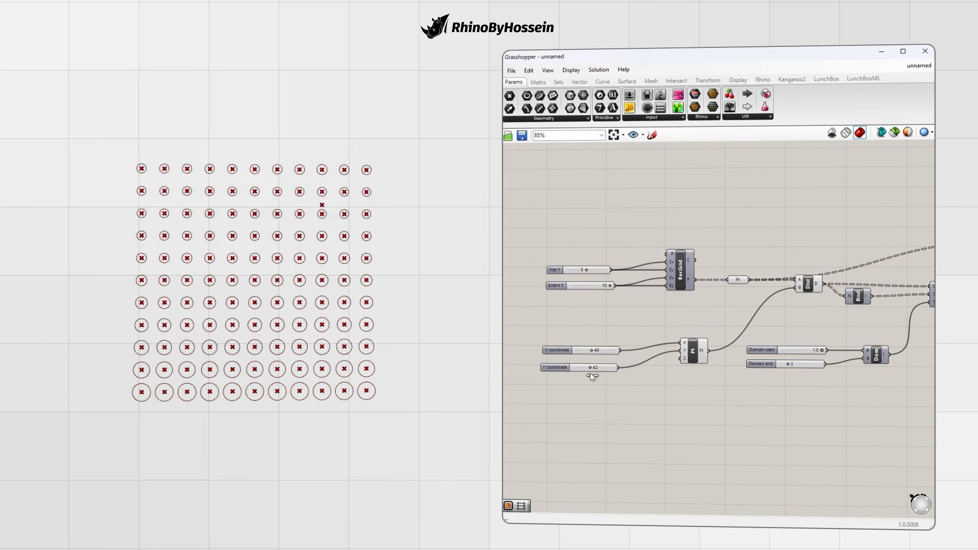
scroll(606, 285, up, 3)
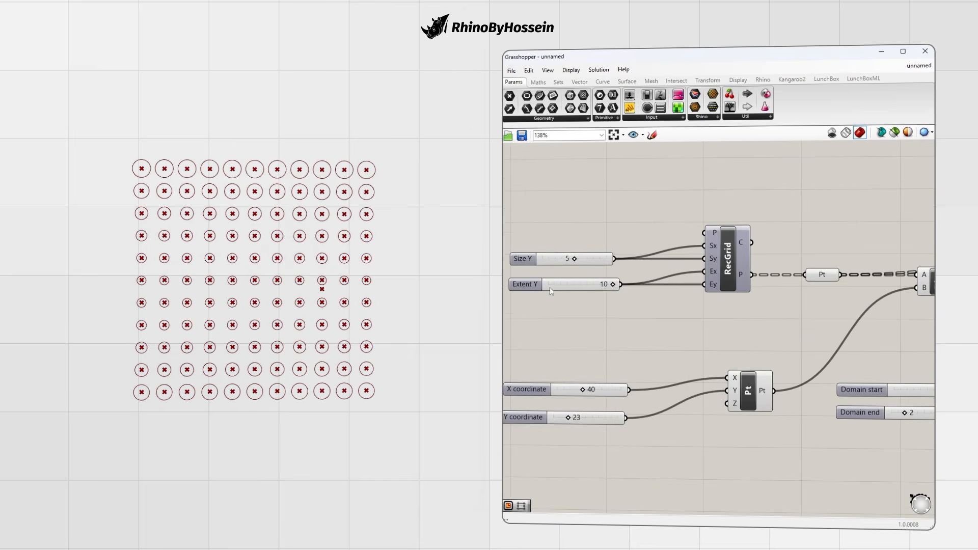
Step: Raise the extent slider's maximum to 20 and set the grid extent to 15, cell size to 4 and attractor X to 27
double_click(606, 284)
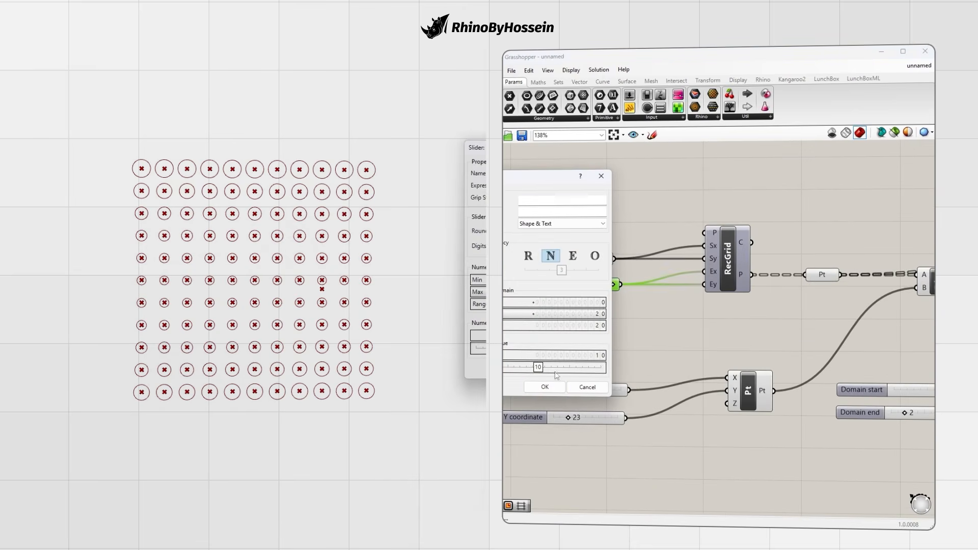
key(Return)
mouse_move(582, 285)
mouse_down()
mouse_move(590, 287)
mouse_move(570, 262)
mouse_move(597, 286)
mouse_up()
scroll(597, 393, down, 2)
drag(591, 392, 585, 391)
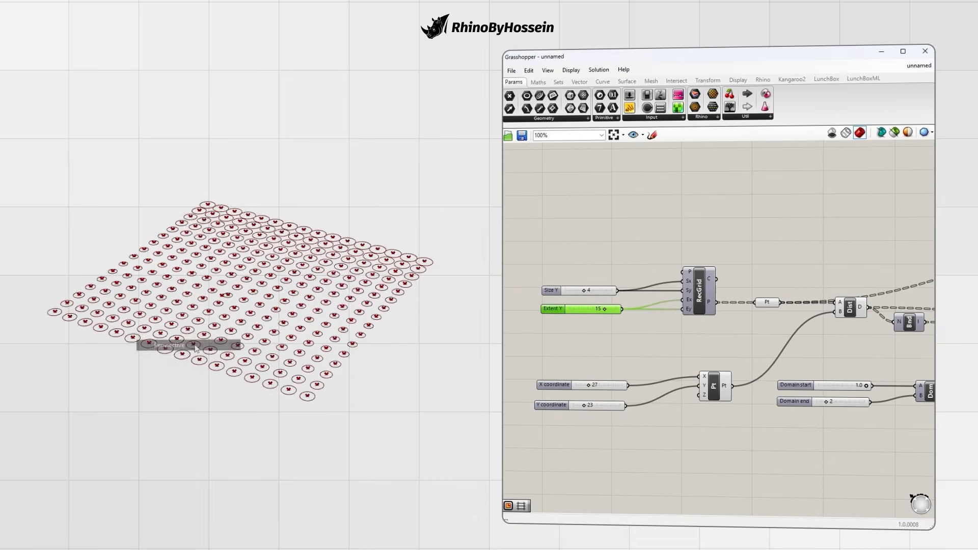
Step: Add an Extrude component after the Circle component and connect the circles to its base input
right_drag(303, 325, 285, 334)
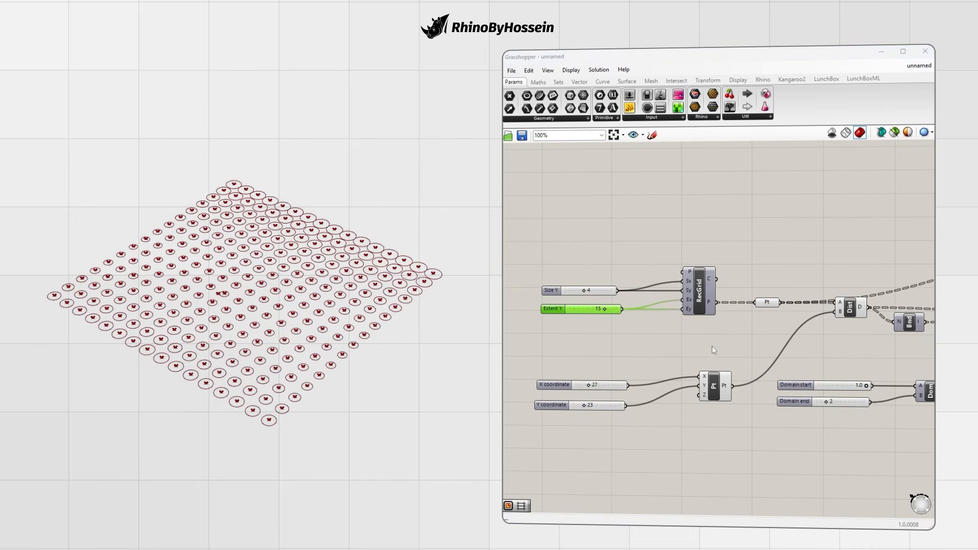
scroll(680, 331, down, 4)
right_drag(760, 328, 631, 354)
scroll(717, 337, up, 2)
double_click(818, 329)
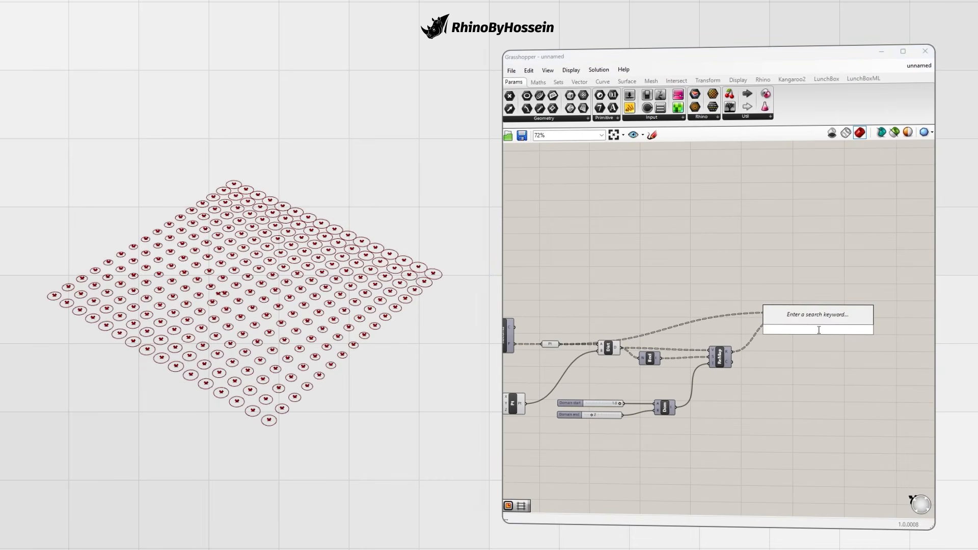
text(ext)
key(Up)
key(Return)
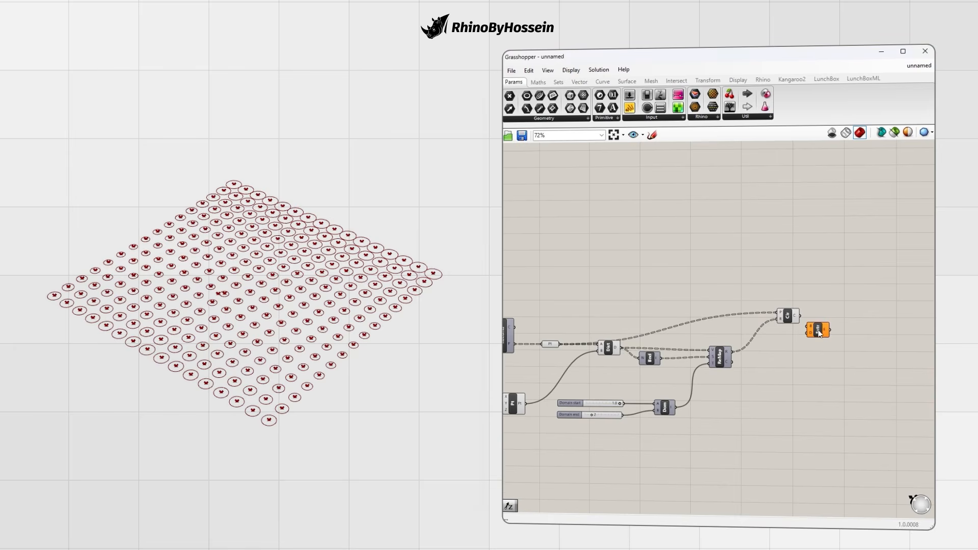
drag(825, 328, 836, 285)
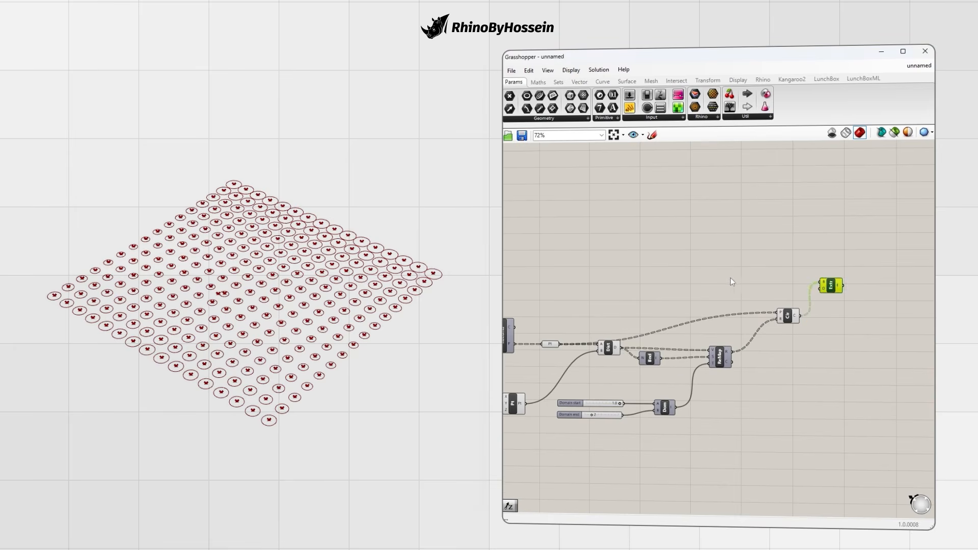
Step: Add a Unit Z vector and connect it to the extrusion's direction input
double_click(730, 277)
text(z)
key(Return)
drag(742, 278, 818, 289)
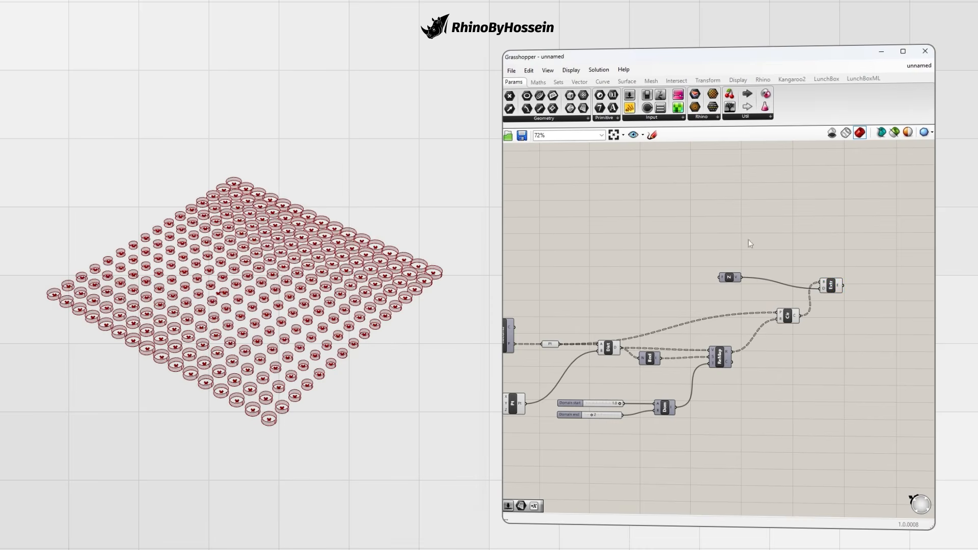
Step: Add a Cap Holes component after Extrude and connect the extruded circles to it
scroll(810, 239, up, 3)
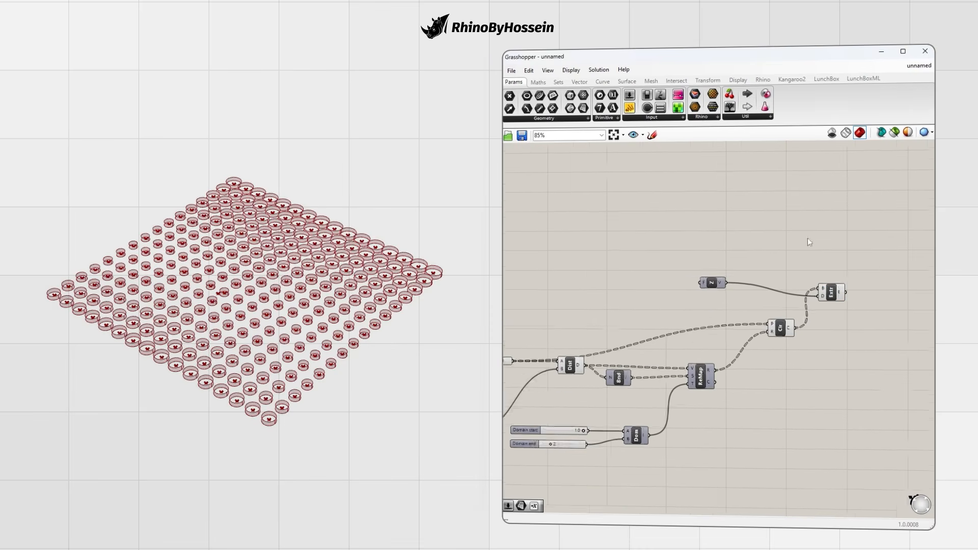
double_click(853, 274)
text(cap)
key(Return)
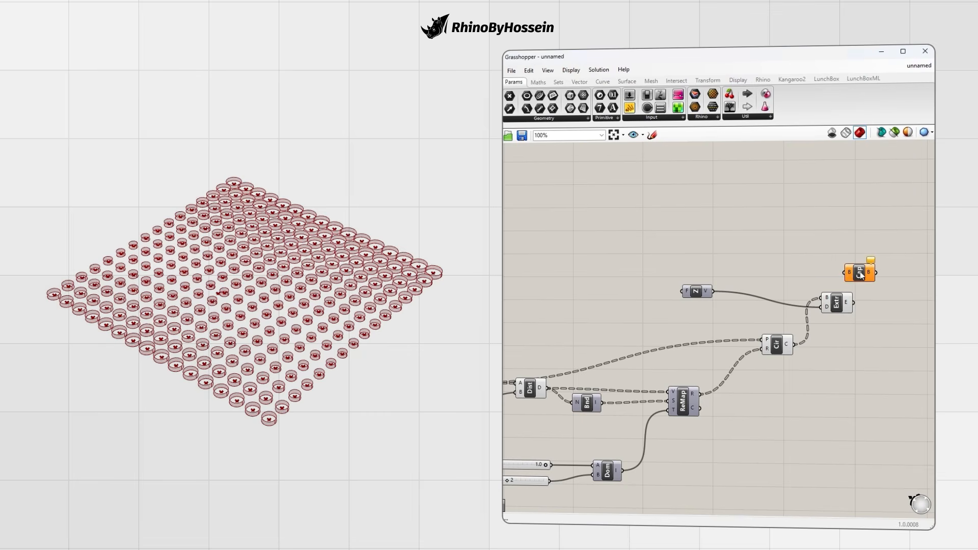
drag(846, 272, 903, 298)
click(865, 270)
Step: Add a Custom Preview component and connect the capped cylinders to its geometry input
click(738, 80)
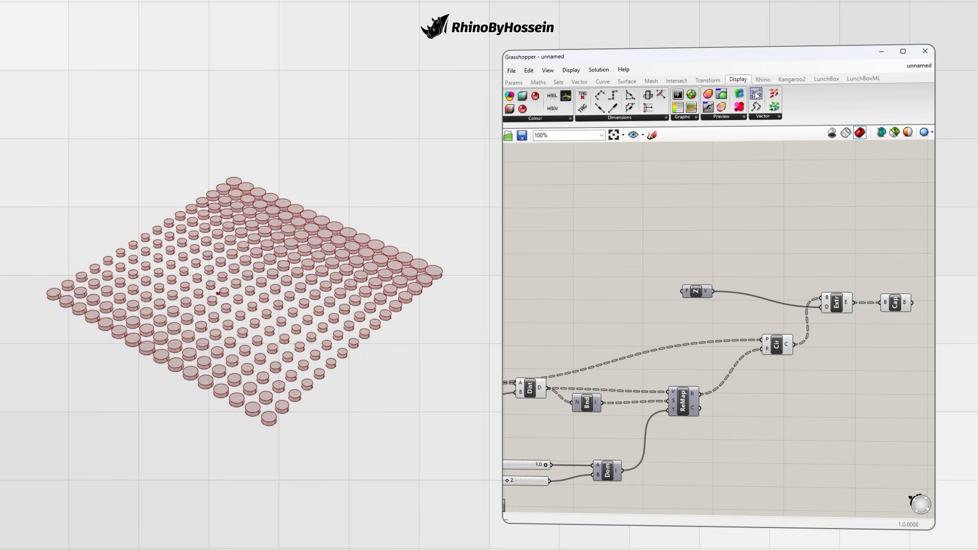
drag(724, 97, 845, 254)
scroll(844, 252, down, 2)
right_drag(844, 252, 750, 251)
drag(752, 252, 825, 249)
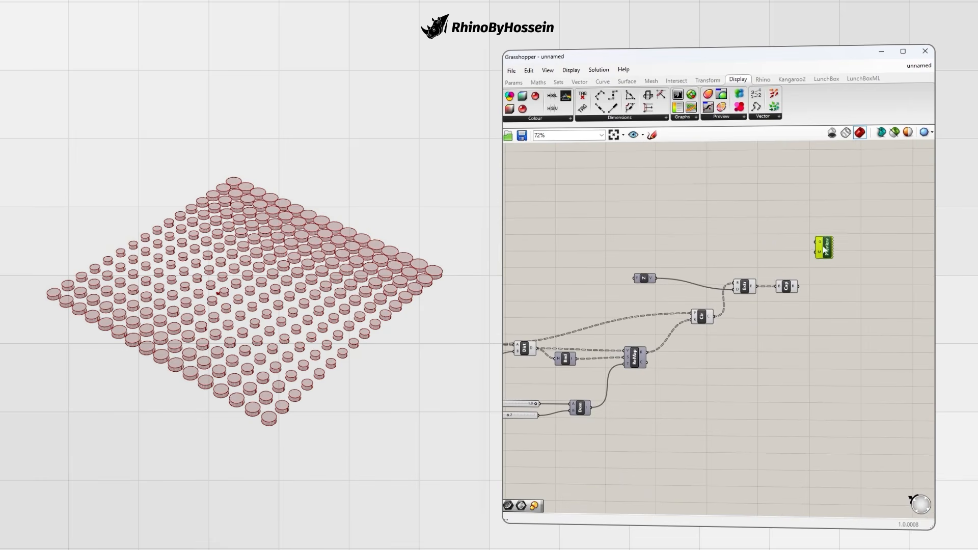
drag(798, 286, 839, 301)
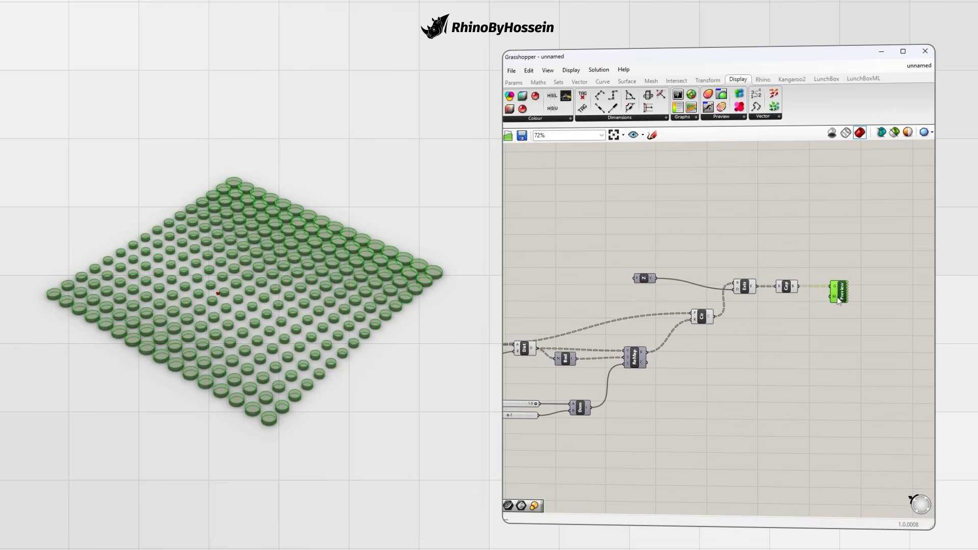
click(573, 318)
Step: Add a number slider set to 5 and connect it to the Unit Z factor to set the extrusion height
right_drag(337, 264, 387, 265)
double_click(572, 276)
text(5)
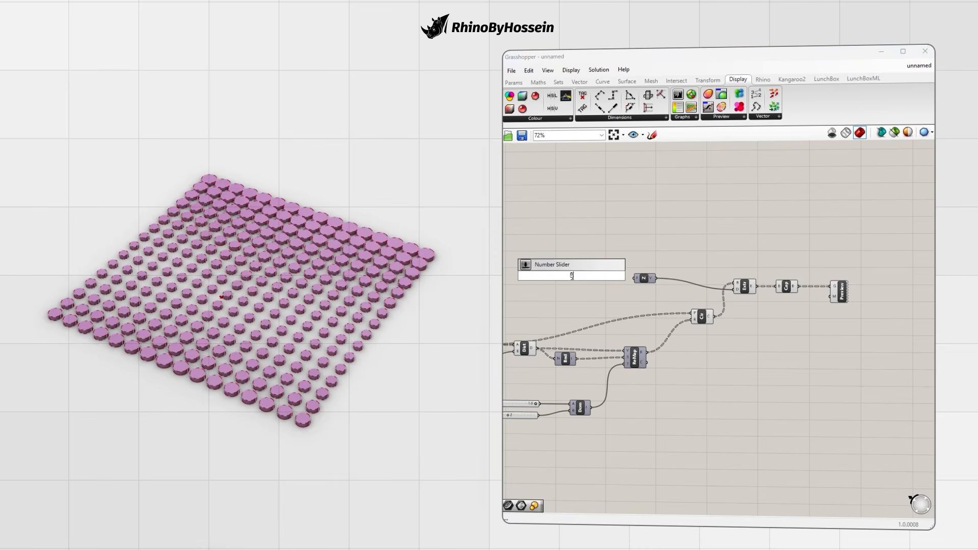
key(Return)
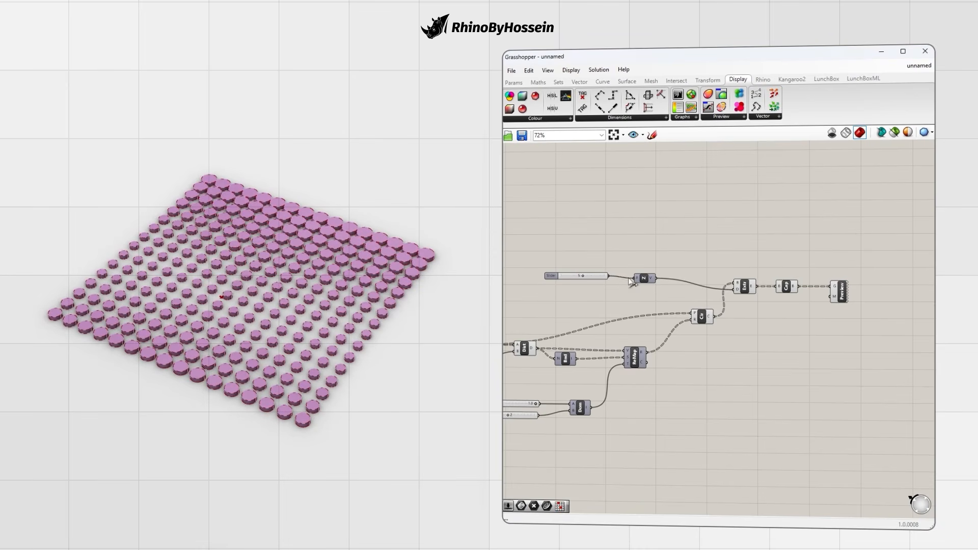
drag(553, 277, 551, 282)
click(572, 258)
right_drag(346, 275, 415, 291)
right_drag(693, 368, 759, 348)
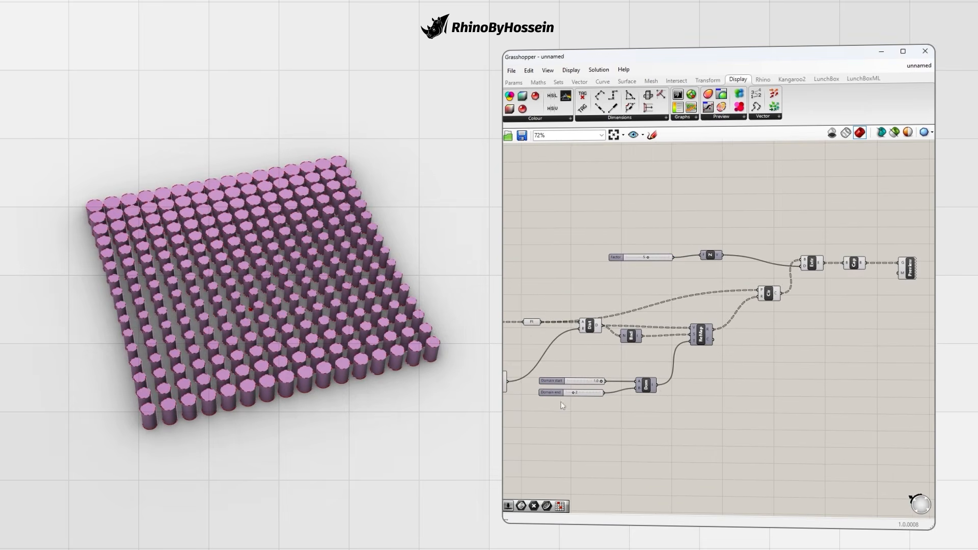
Step: Set the radius domain's start to 0.3
scroll(628, 368, up, 3)
drag(606, 377, 579, 375)
right_drag(385, 311, 407, 313)
scroll(656, 416, down, 2)
Step: Move the attractor point to X 44 and Y 8
right_drag(663, 376, 849, 320)
scroll(590, 334, up, 2)
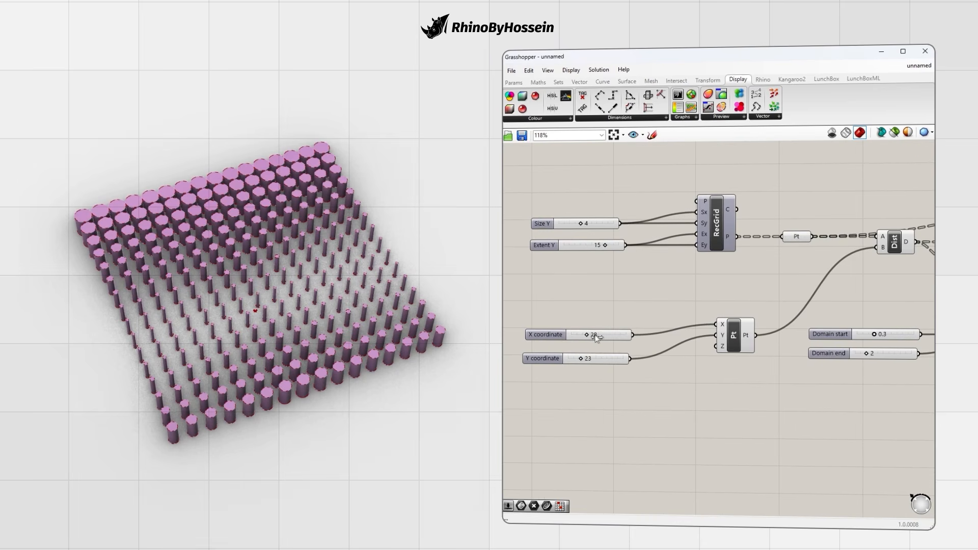
drag(597, 335, 573, 365)
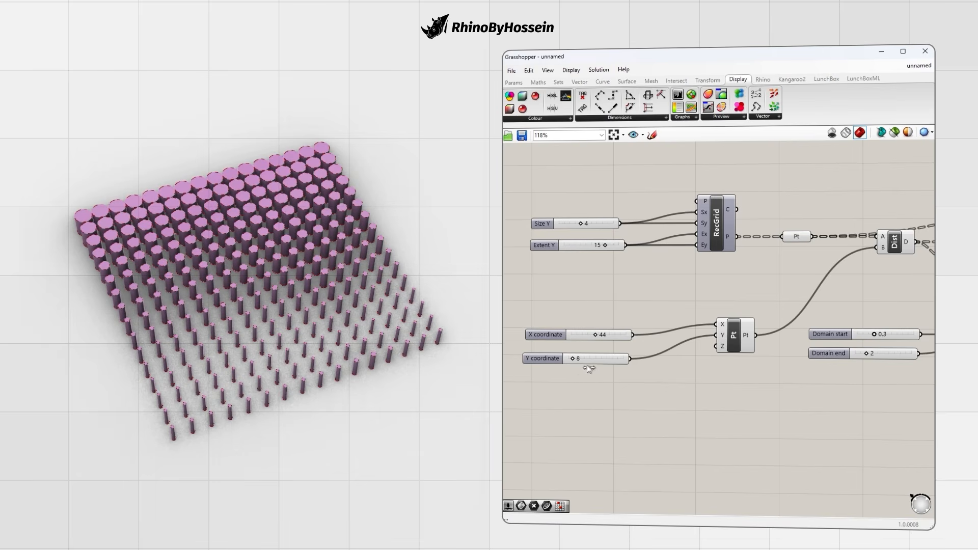
right_drag(319, 295, 420, 299)
right_drag(694, 397, 671, 408)
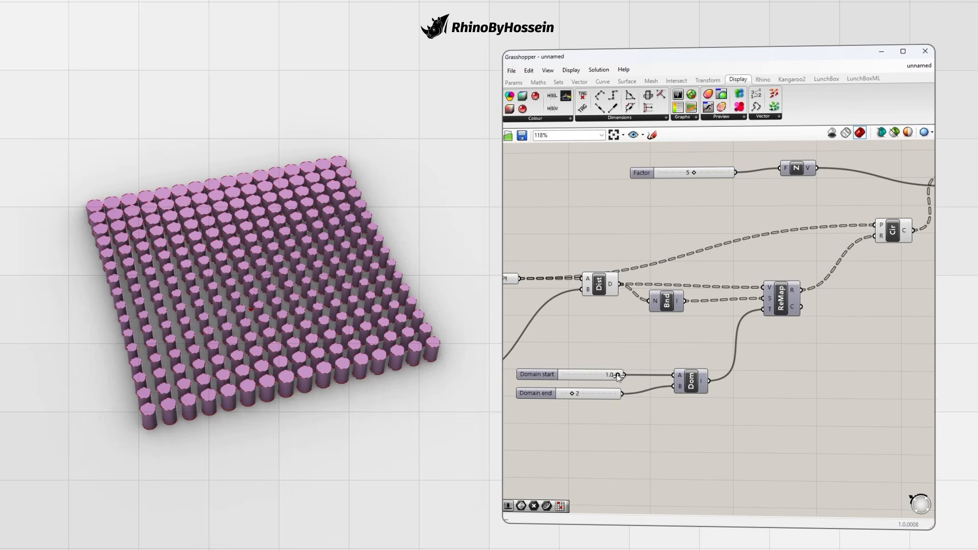
Step: Set the radius domain's start to 0.3 and move the attractor point by changing its X and Y coordinates
drag(618, 376, 579, 375)
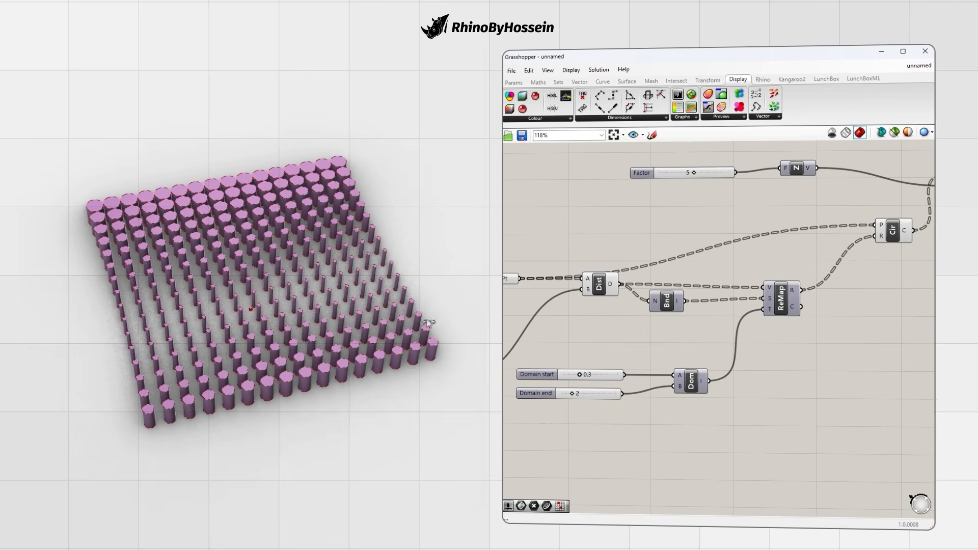
right_drag(336, 337, 355, 344)
scroll(693, 348, down, 2)
right_drag(652, 357, 762, 331)
right_drag(516, 355, 589, 348)
scroll(590, 337, up, 2)
drag(596, 335, 573, 365)
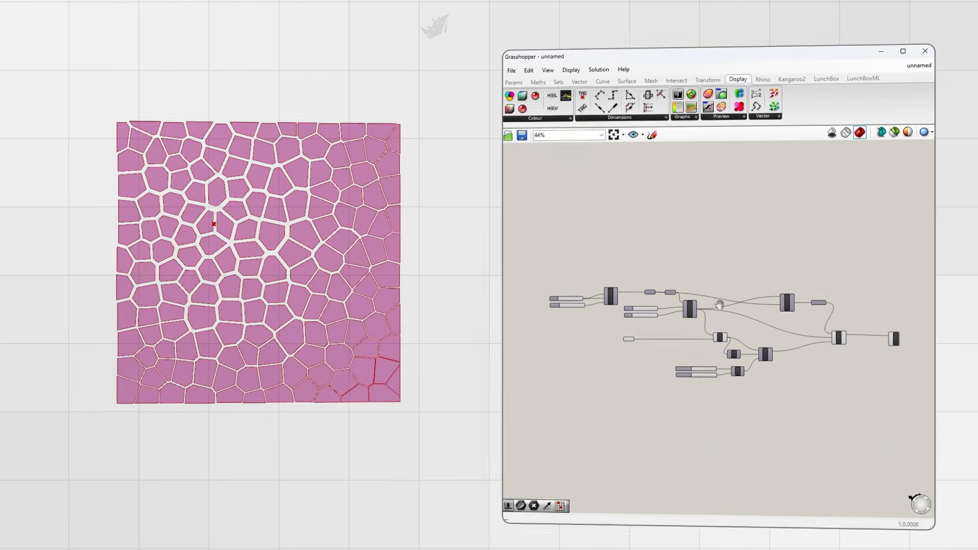
Step: Set the Voronoi population's count to 203 and seed to 6, and move the attractor point near the square's lower-left corner
scroll(658, 312, up, 5)
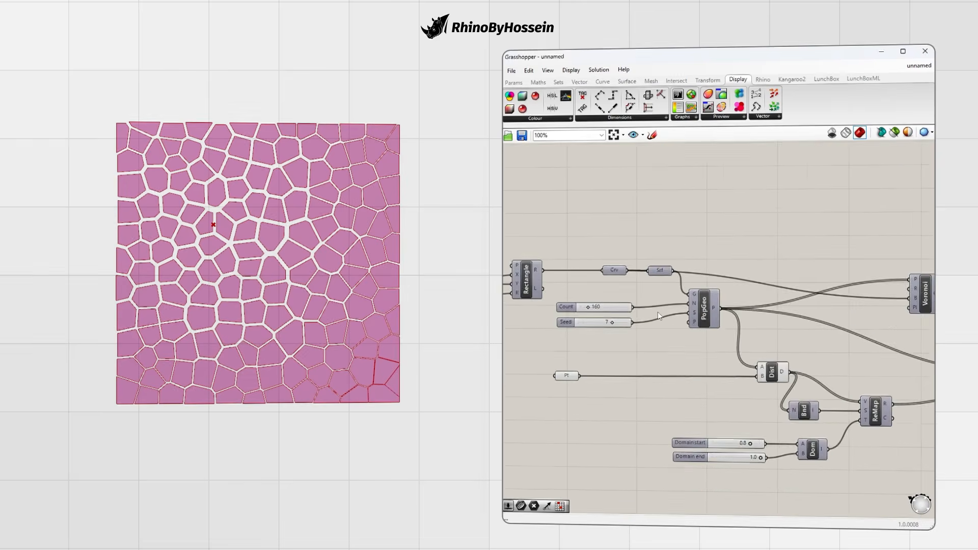
drag(591, 310, 608, 327)
click(560, 388)
drag(223, 224, 148, 312)
mouse_move(777, 469)
mouse_down()
mouse_move(753, 471)
mouse_move(776, 471)
mouse_up()
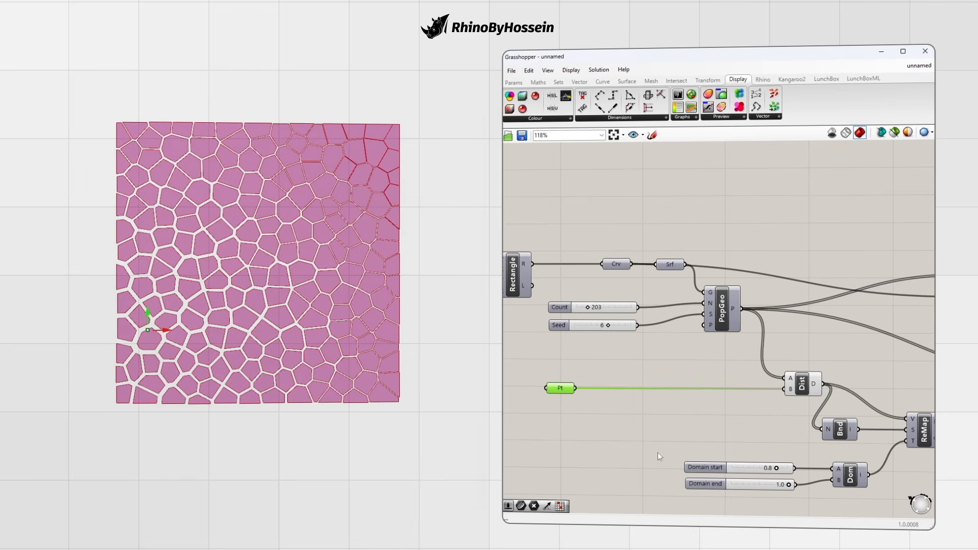
Step: Vary the population's seed and count while moving the attractor point across to the Voronoi square's upper-right corner
drag(150, 318, 306, 254)
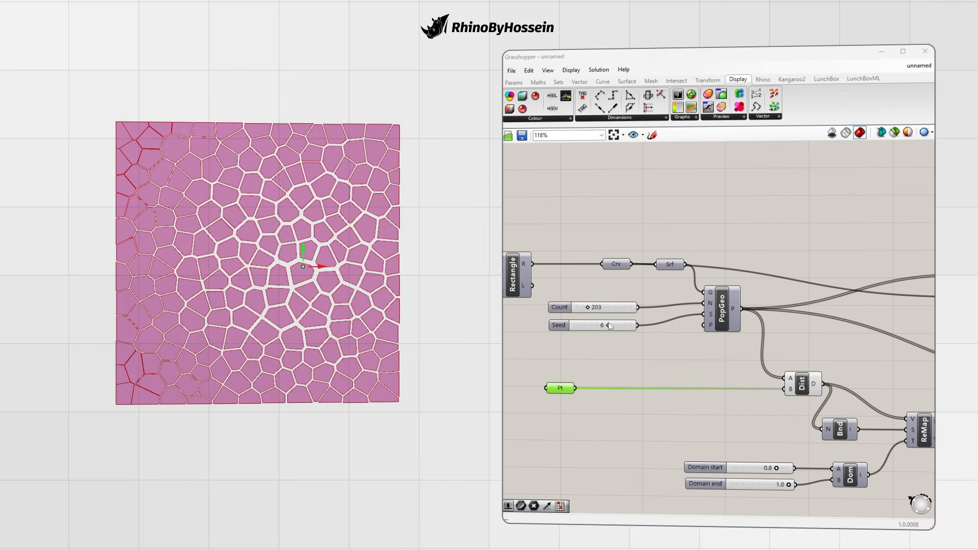
drag(613, 326, 591, 312)
drag(321, 269, 393, 155)
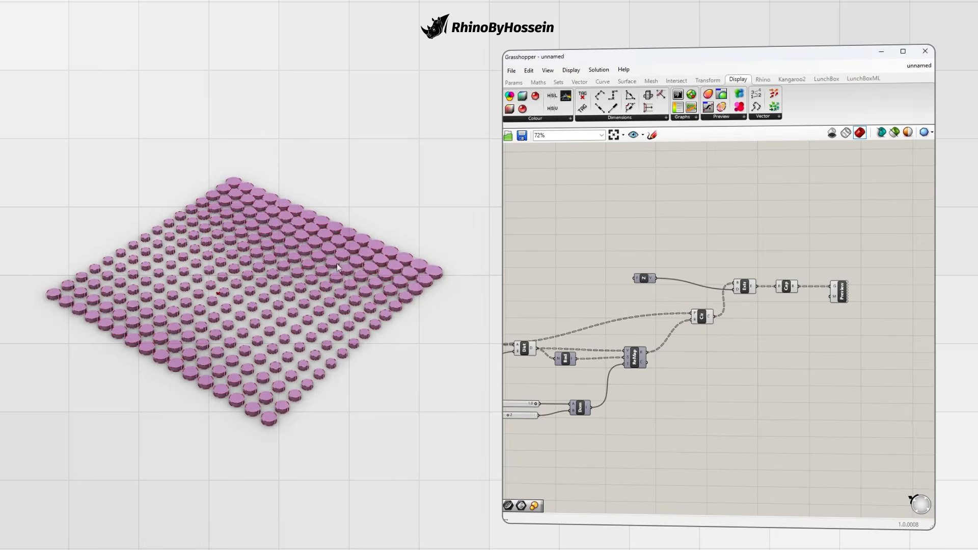
Step: Add a number slider set to 5 and connect it to the Unit Z factor to raise the cylinders
double_click(599, 275)
text(5)
key(Return)
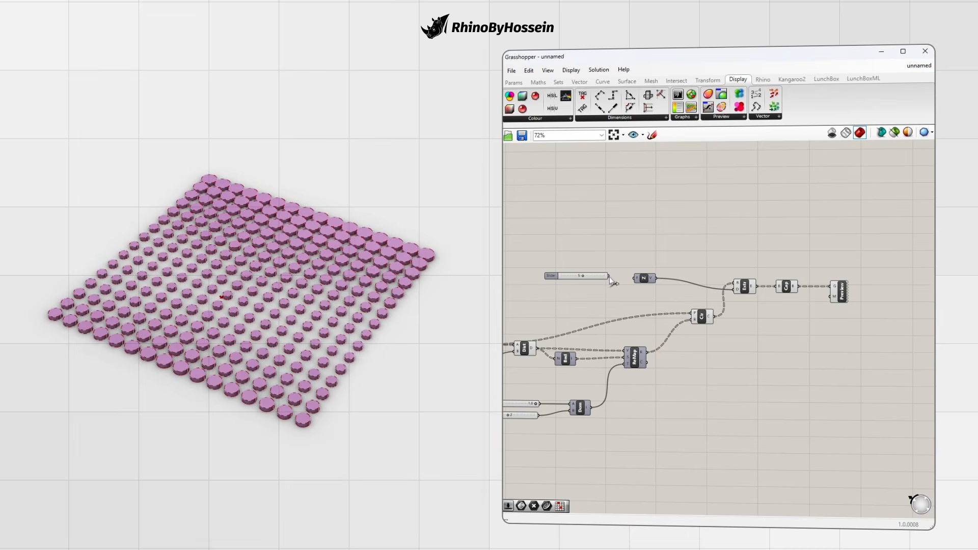
drag(554, 278, 552, 282)
click(571, 250)
Step: Set the start of the cylinder radius domain to 0.3
right_drag(691, 367, 778, 338)
scroll(626, 372, up, 3)
drag(607, 377, 584, 382)
Step: Set the attractor point's X coordinate to 44 and its Y coordinate to 8
right_drag(346, 303, 374, 307)
scroll(601, 346, down, 2)
right_drag(601, 346, 807, 319)
scroll(589, 337, up, 2)
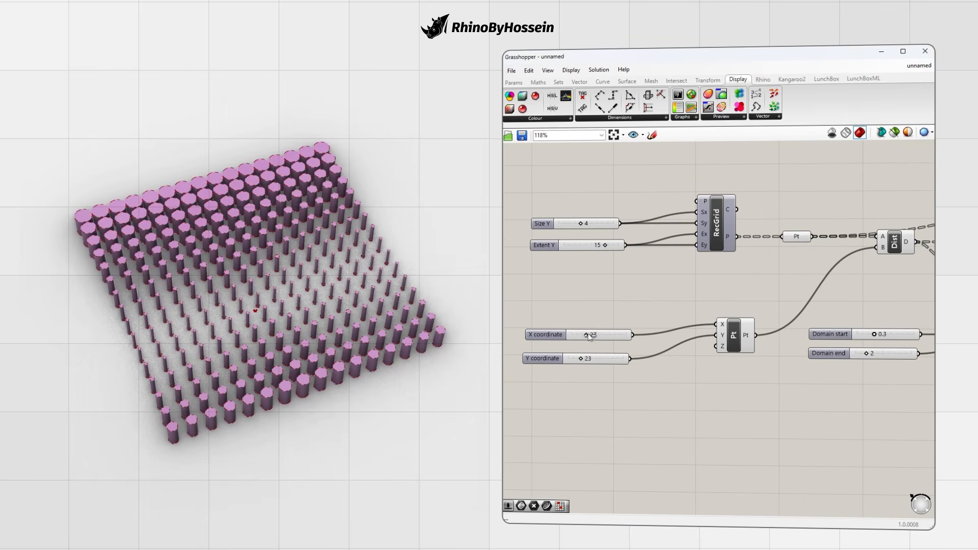
drag(595, 335, 594, 364)
drag(591, 367, 573, 367)
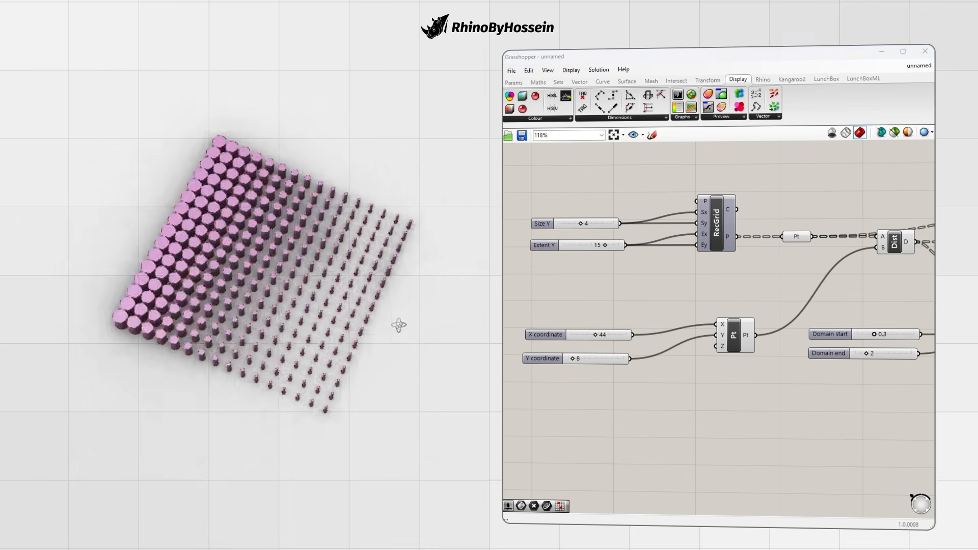